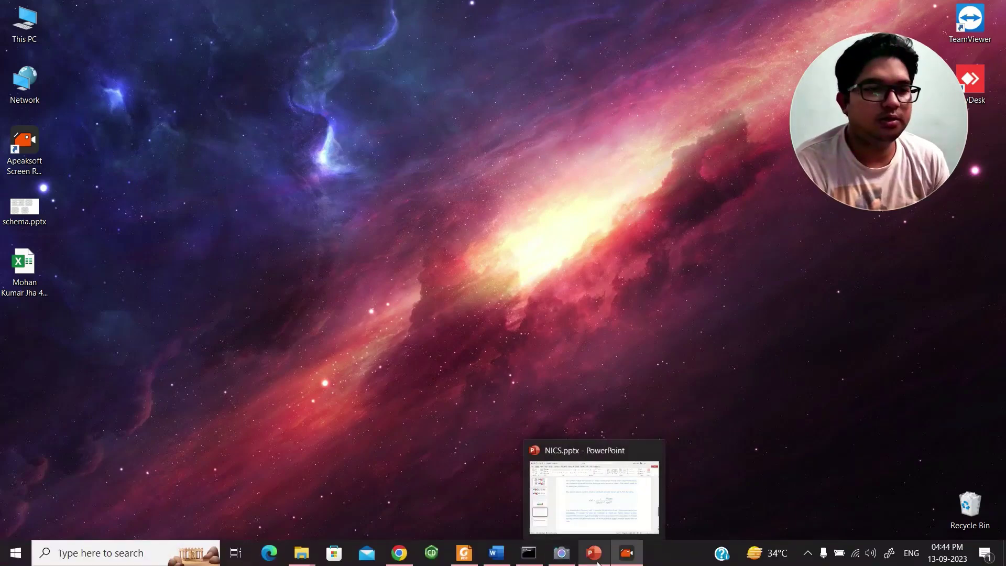
View the slide on NCI and the reduced density gradient in the NICS.pptx presentation in PowerPoint, and minimize it
click(597, 561)
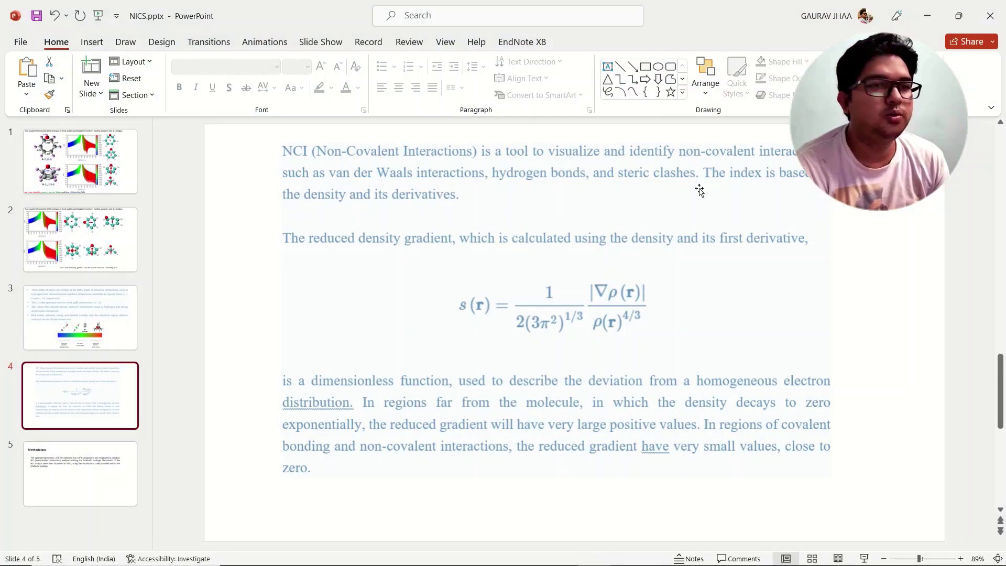
drag(879, 158, 918, 146)
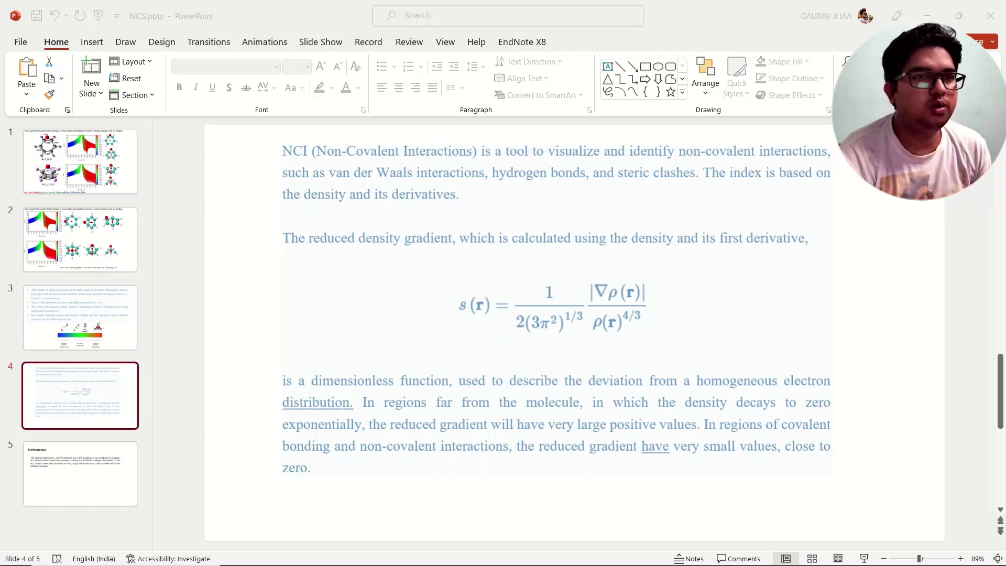
click(930, 14)
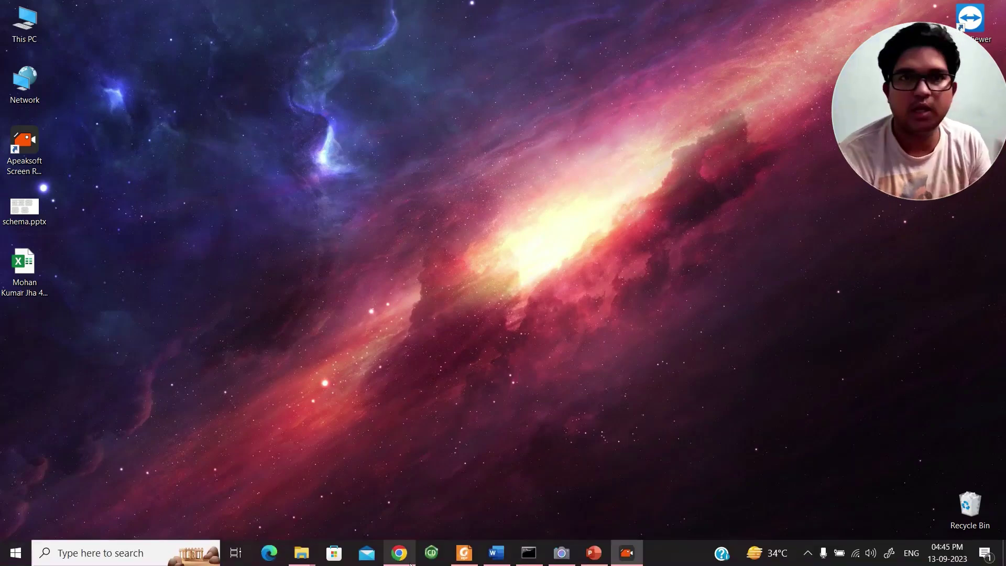
Switch to Chrome and view the download pages for Multiwfn, VMD, IrfanView, gnuplot and Ghostscript
click(410, 545)
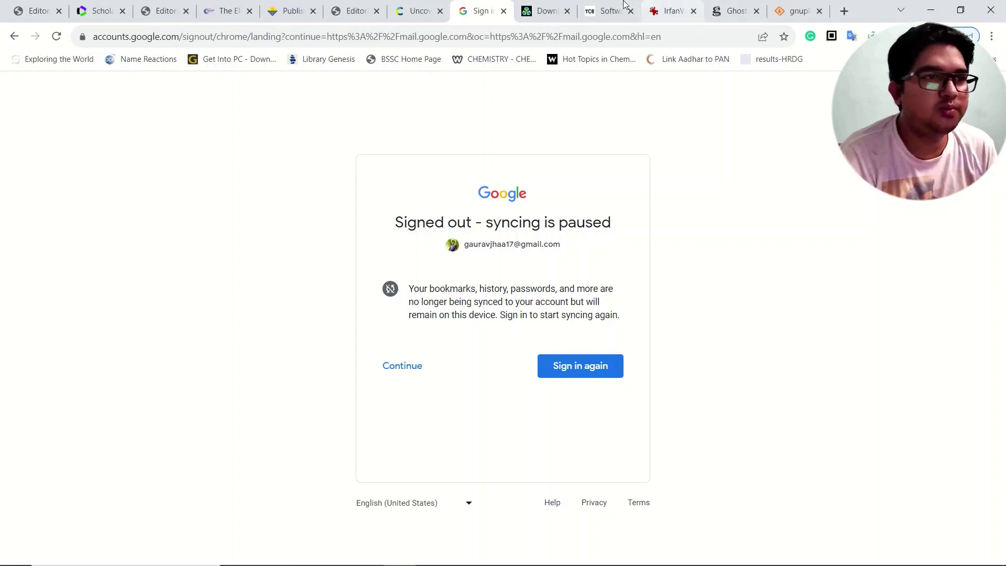
click(545, 11)
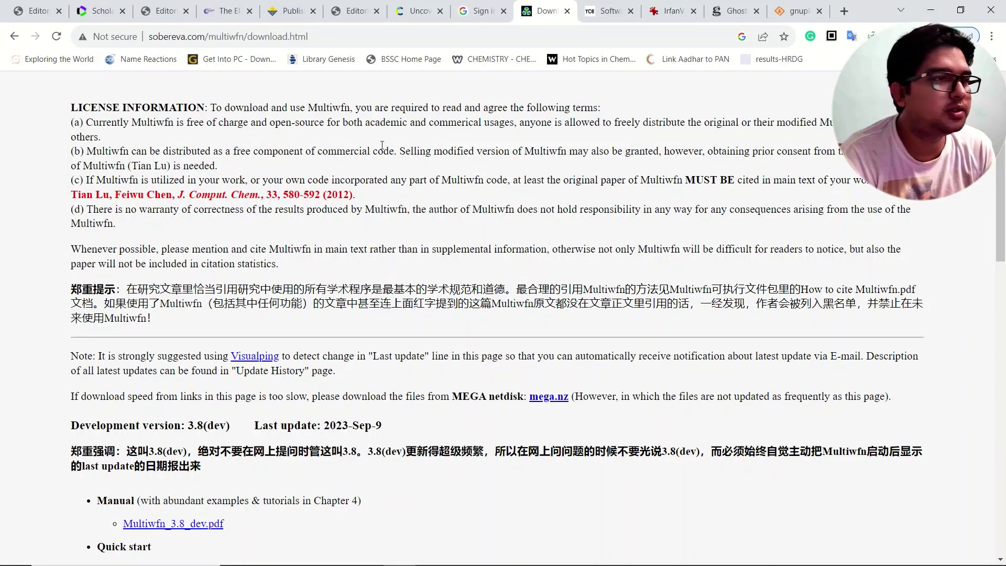
click(605, 8)
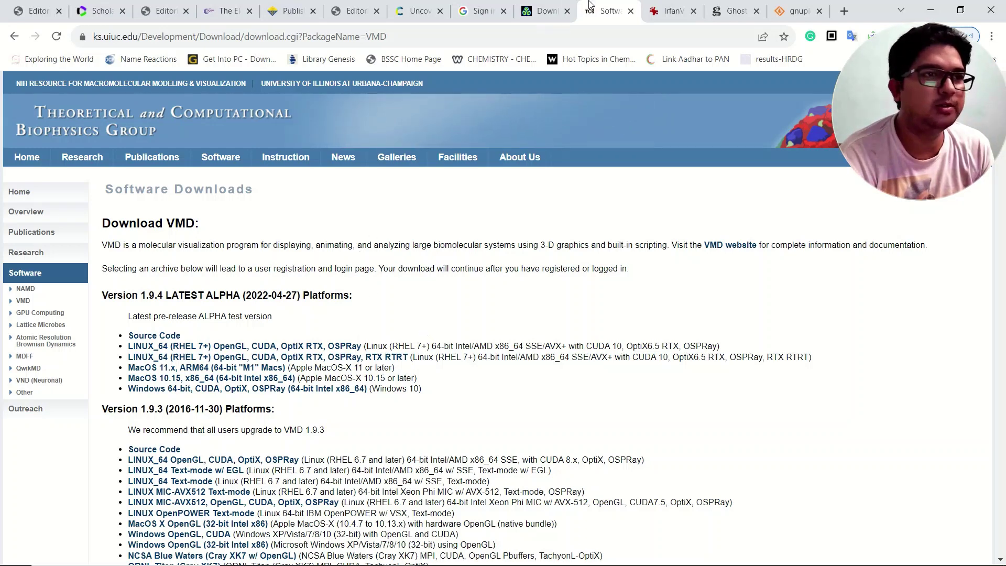
click(667, 5)
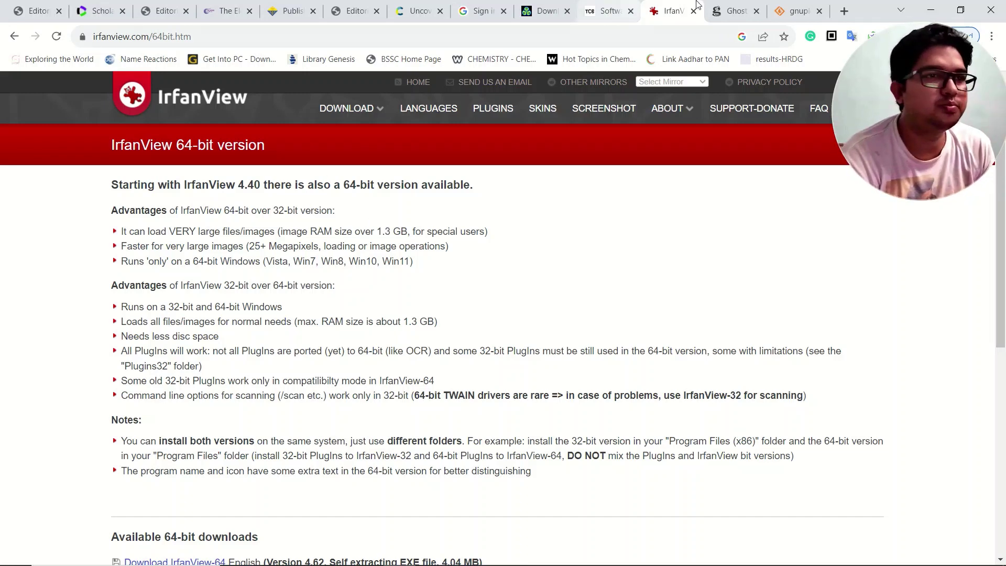
click(794, 11)
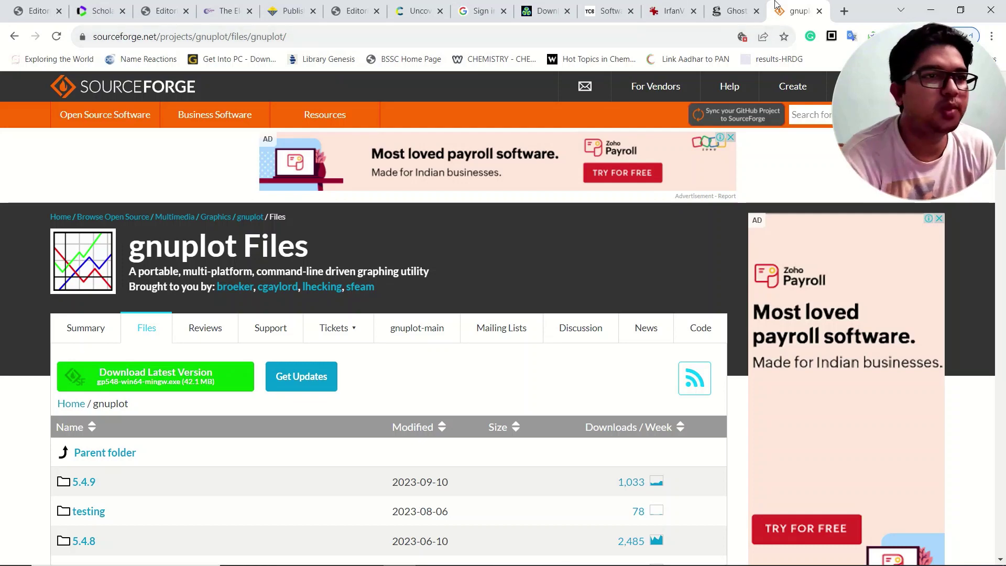
click(734, 11)
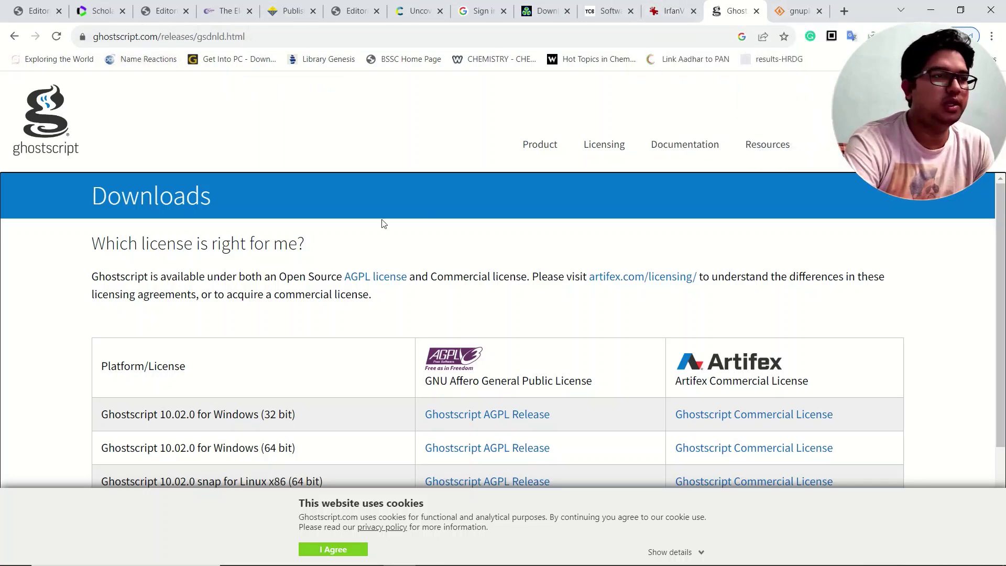
Examine the Multiwfn page's manual and binary package downloads for development version 3.8, and return to the gnuplot files page
click(550, 10)
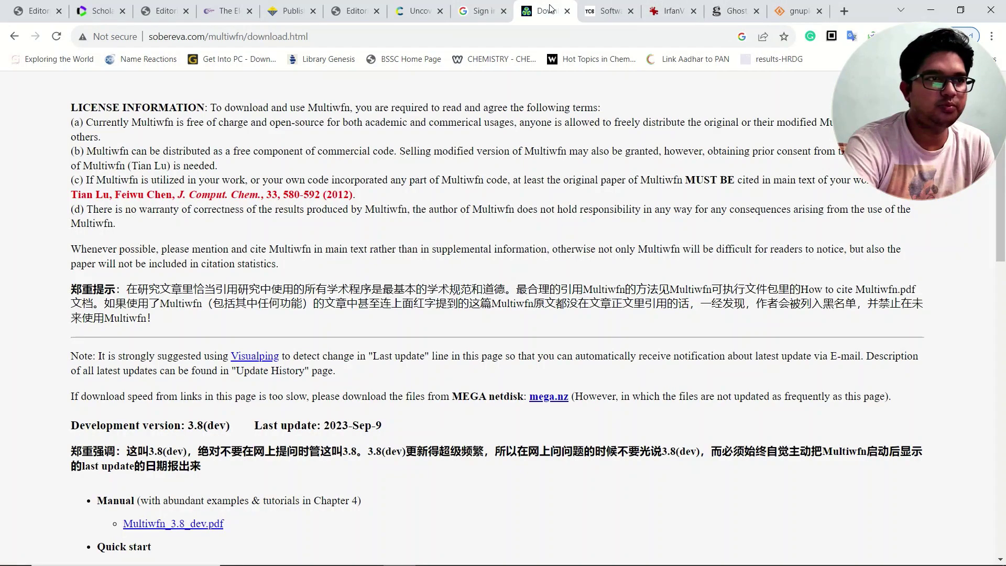
scroll(384, 253, down, 7)
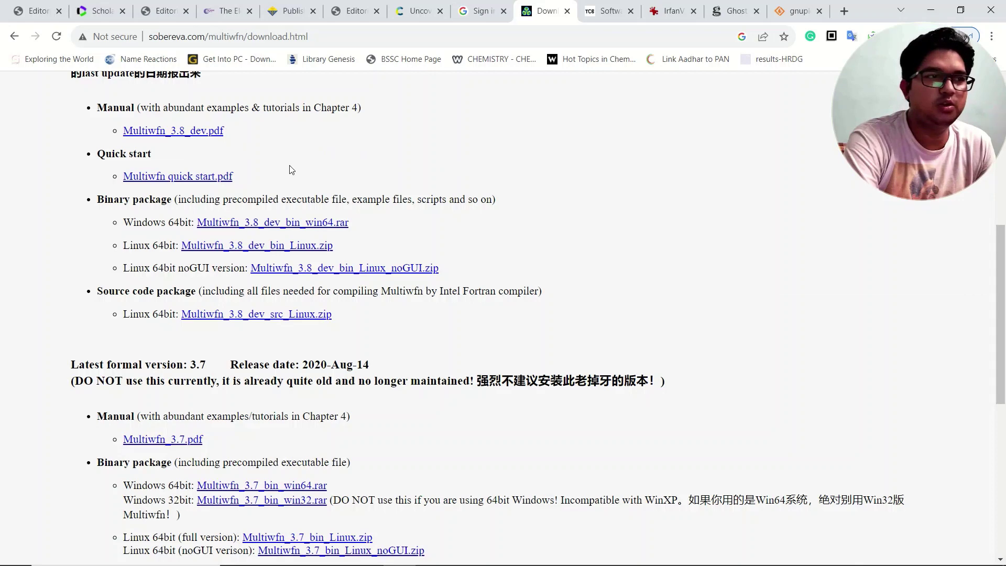
scroll(157, 140, up, 2)
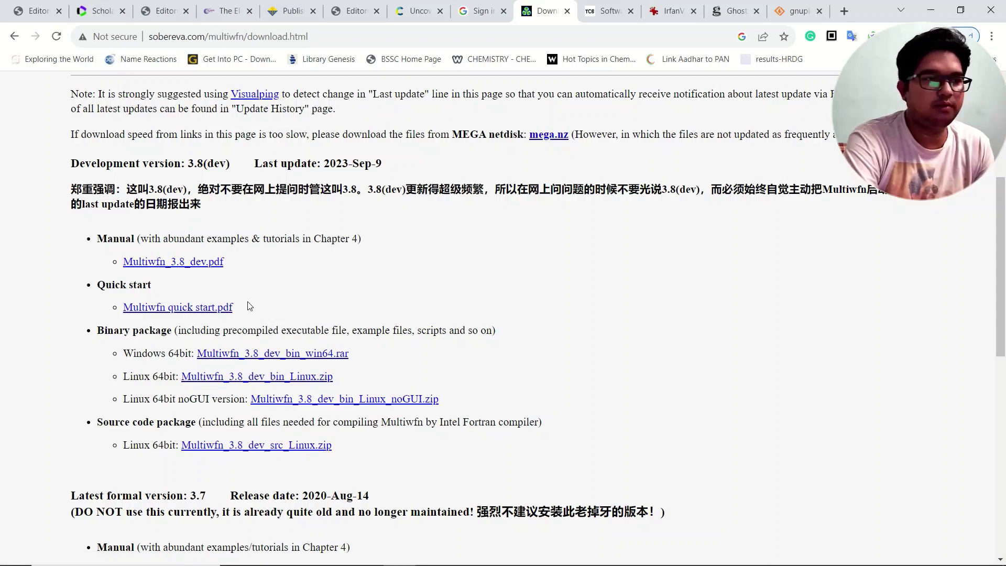
scroll(247, 304, up, 5)
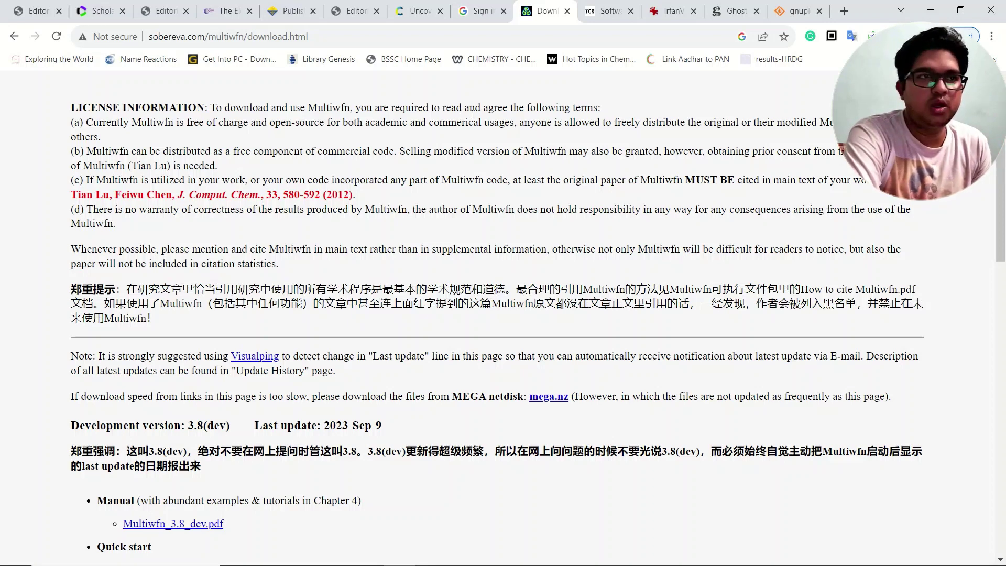
click(796, 10)
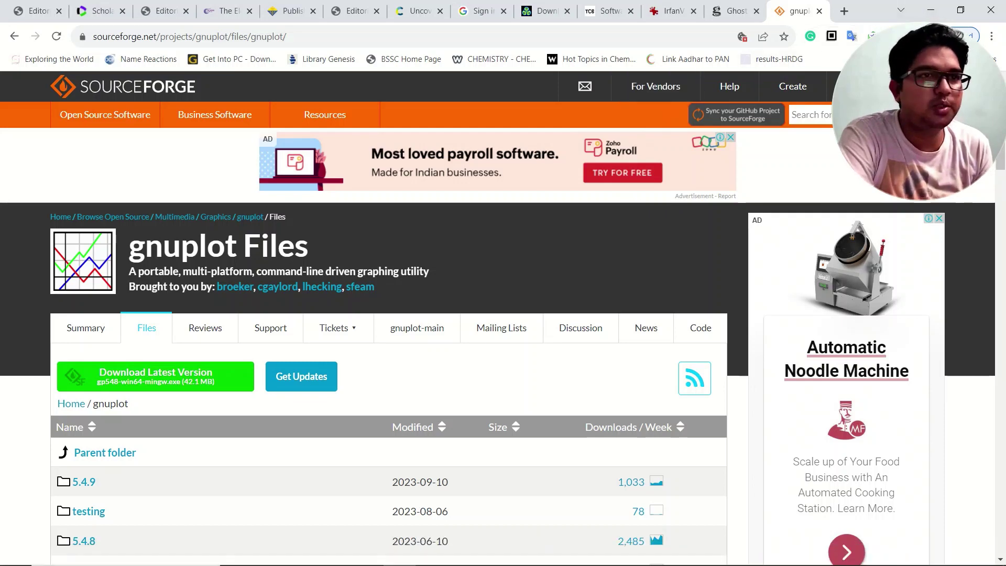
Switch to the Test folder in File Explorer and open test.out in a maximized GaussView window
click(302, 557)
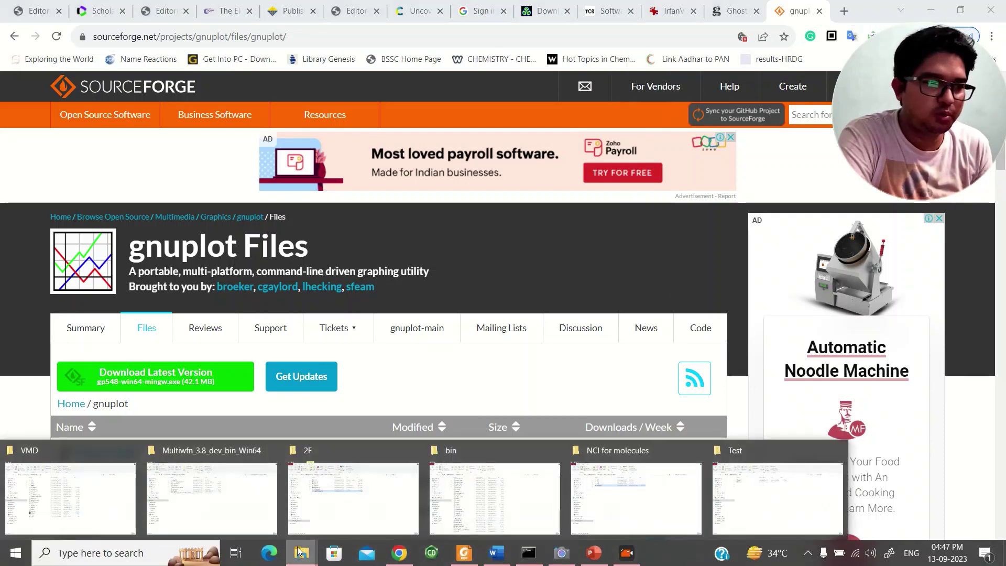
click(726, 508)
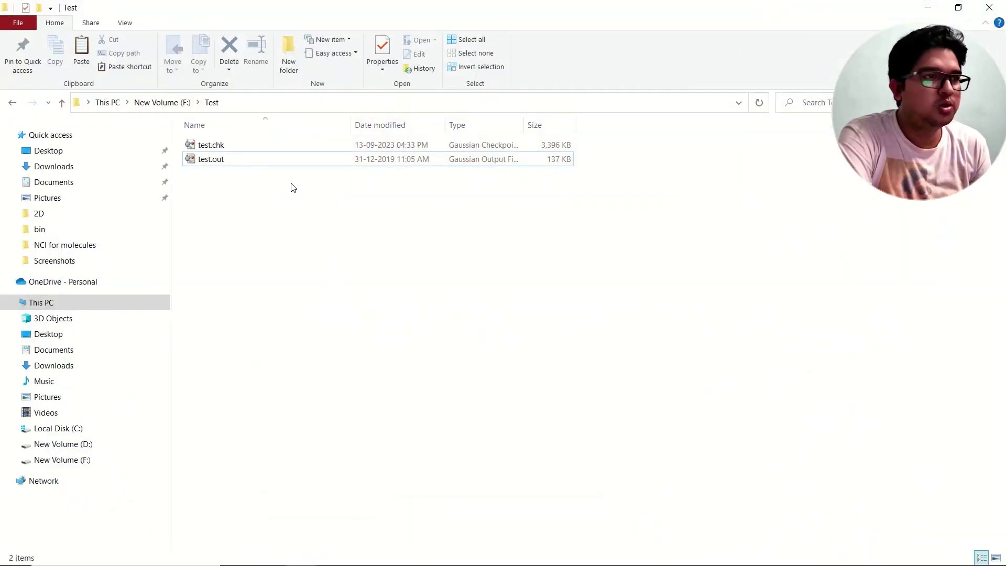
double_click(530, 162)
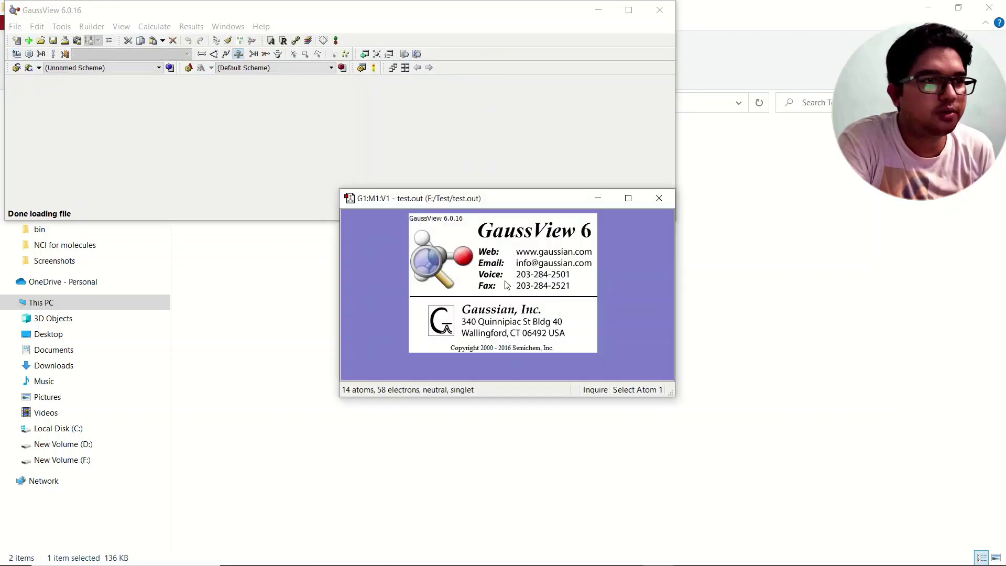
click(628, 198)
Inspect the molecule in test.out from several angles and close GaussView to return to the Test folder
drag(575, 306, 488, 273)
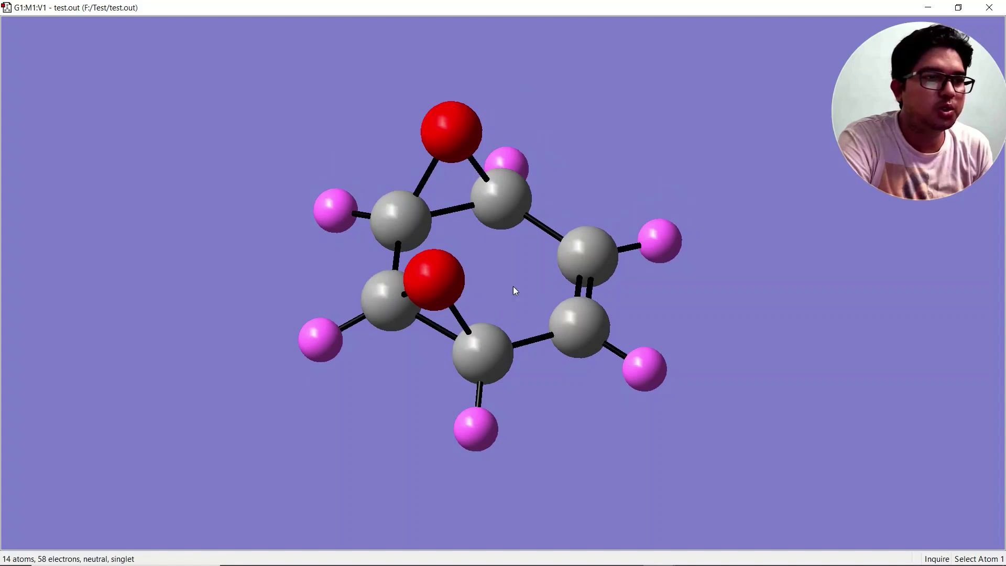
drag(533, 244, 607, 285)
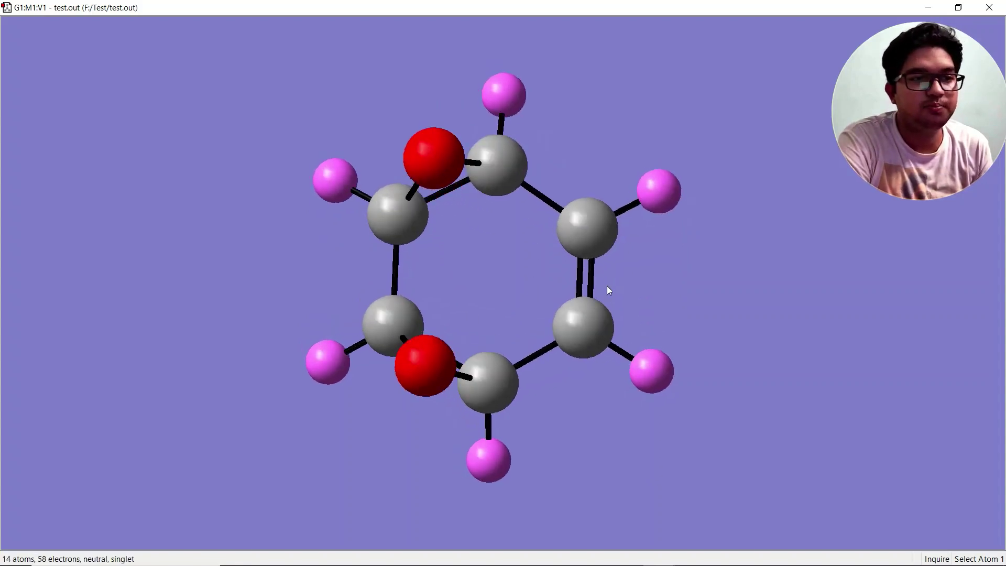
drag(462, 241, 425, 206)
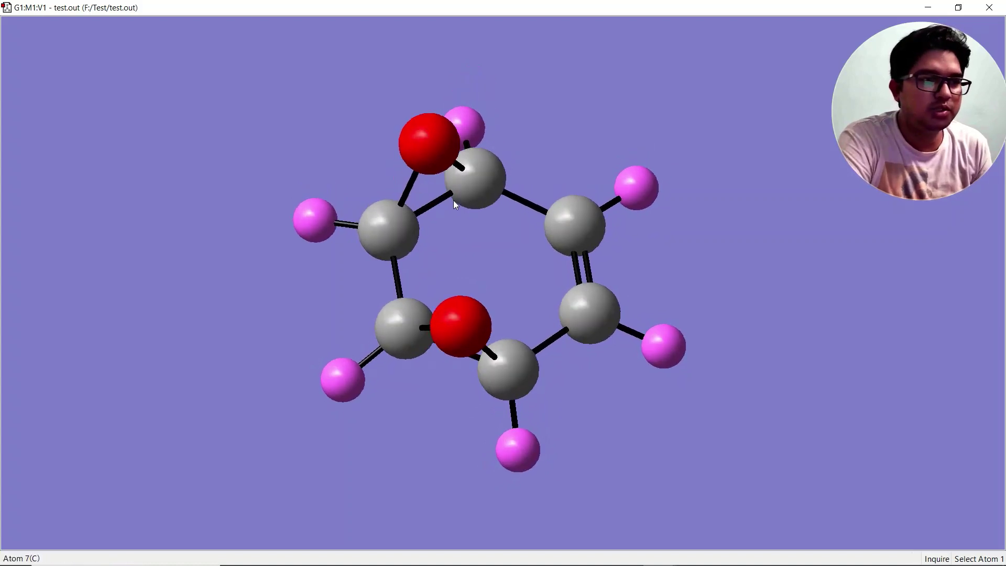
drag(478, 328, 456, 227)
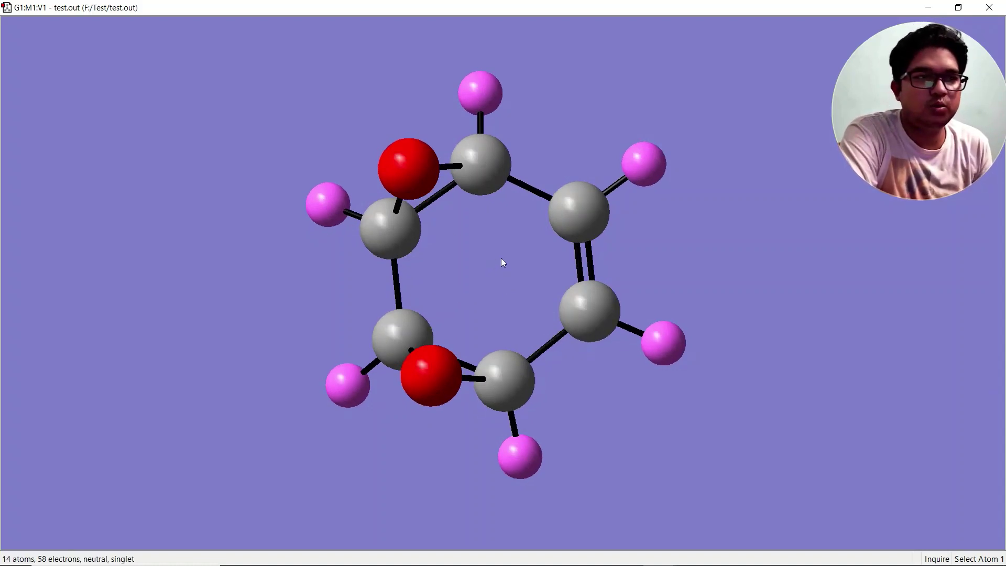
drag(500, 278, 495, 235)
click(981, 8)
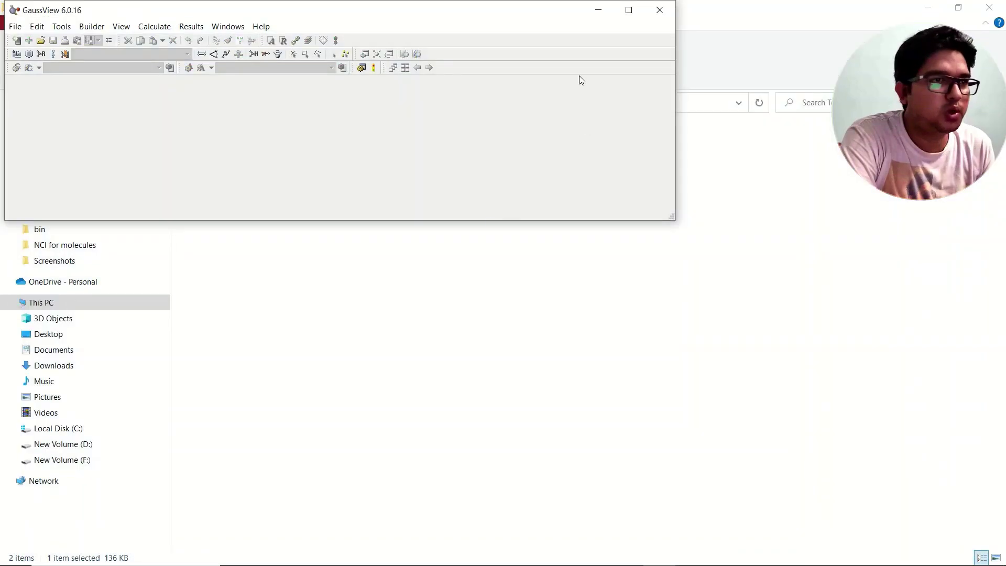
click(659, 10)
click(384, 257)
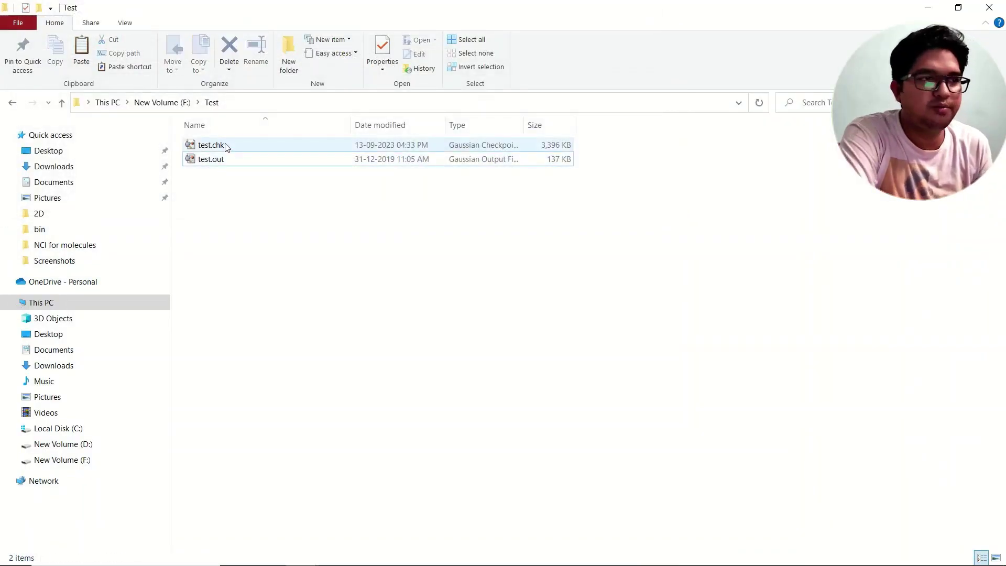
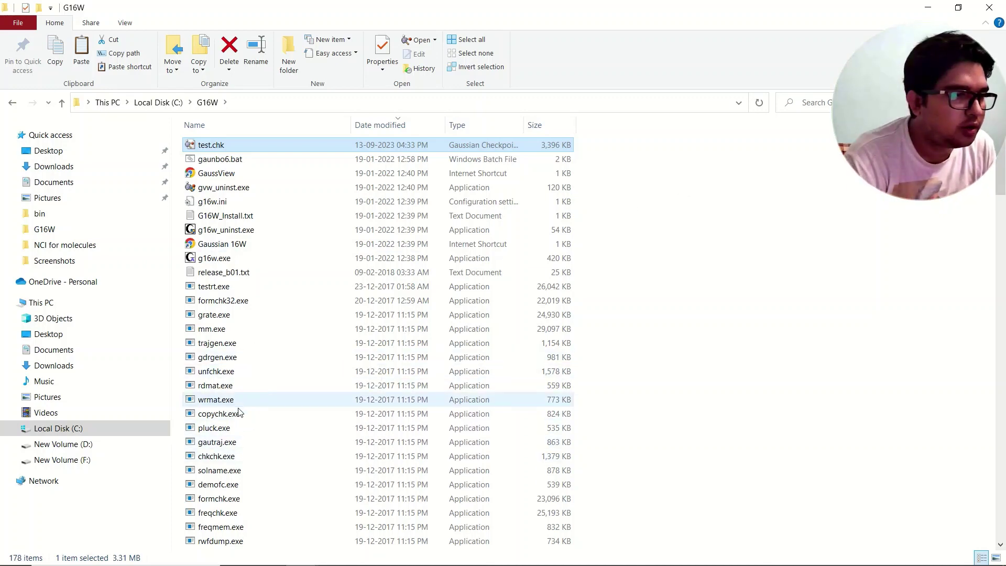
Locate the formchk.exe application in the G16W folder on Local Disk (C:) and select it
scroll(239, 409, down, 5)
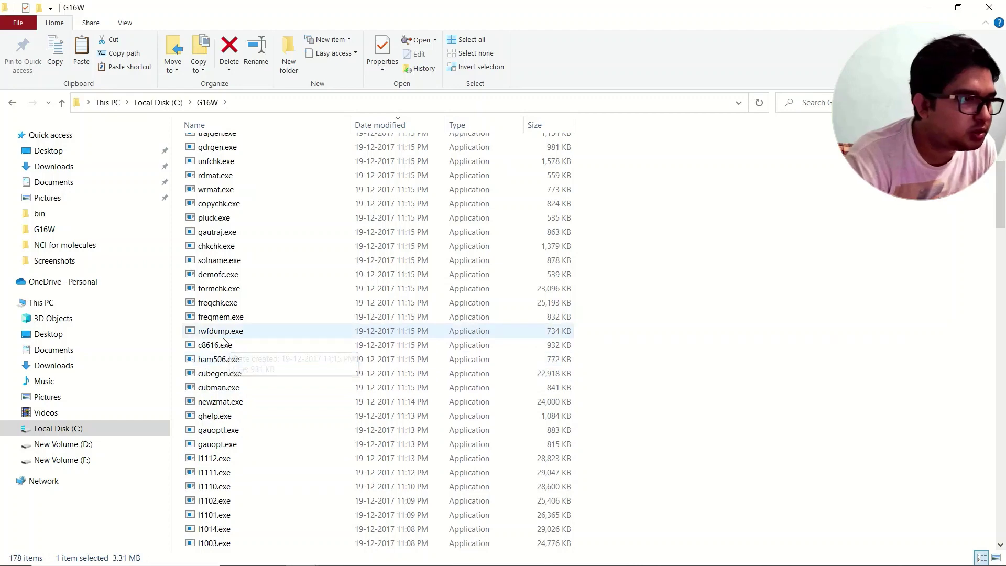
scroll(288, 374, down, 10)
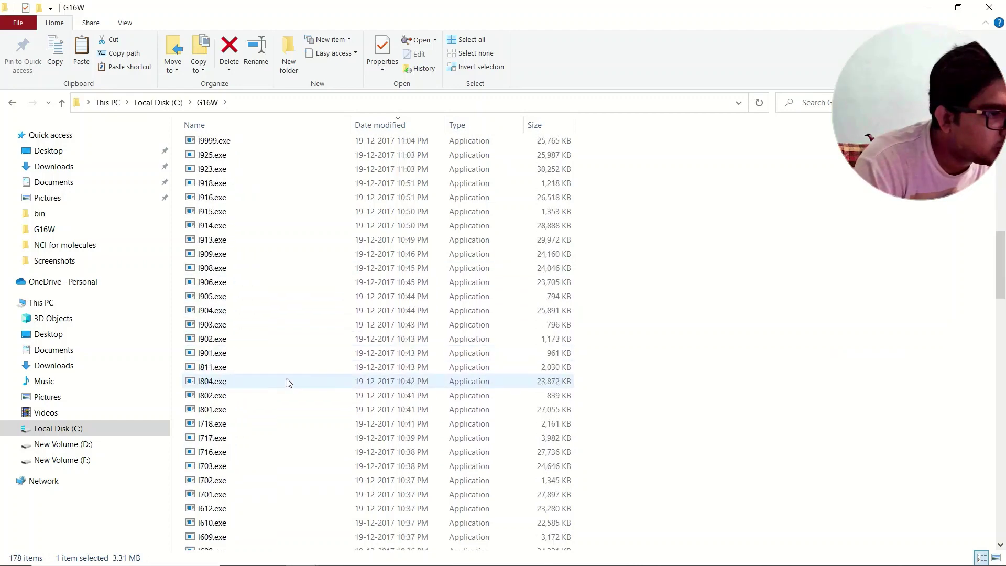
scroll(288, 382, up, 15)
scroll(287, 382, down, 20)
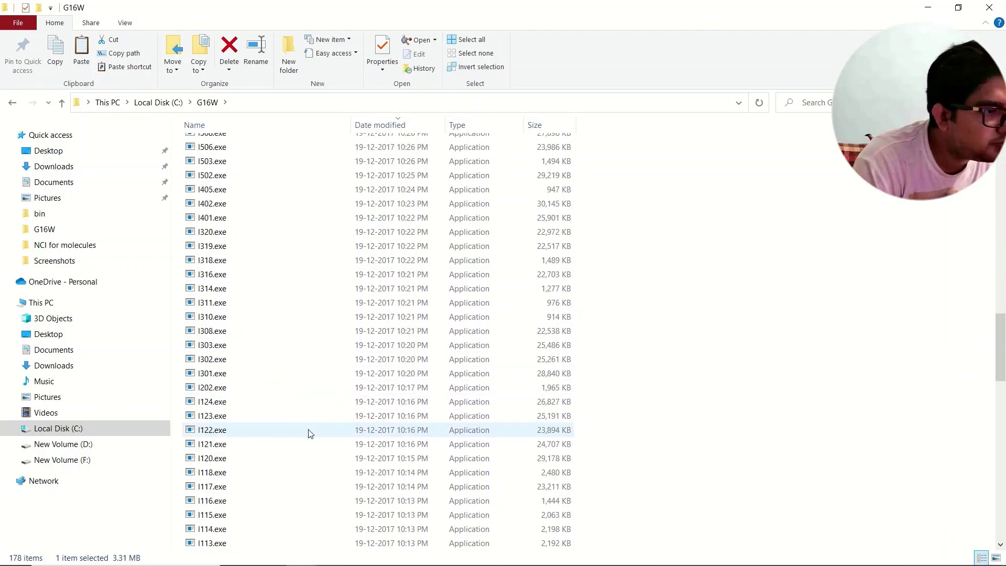
scroll(247, 299, up, 3)
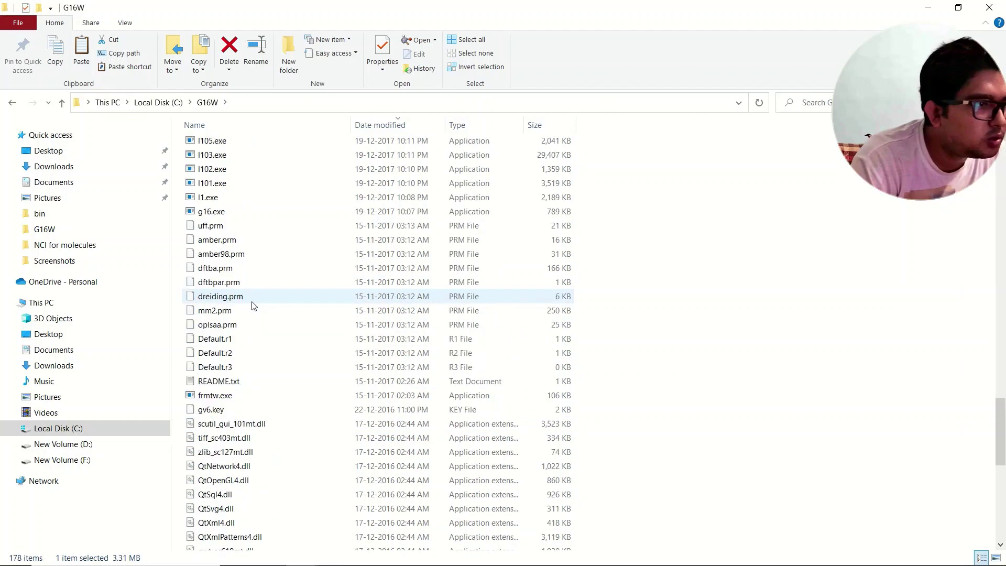
scroll(252, 306, down, 10)
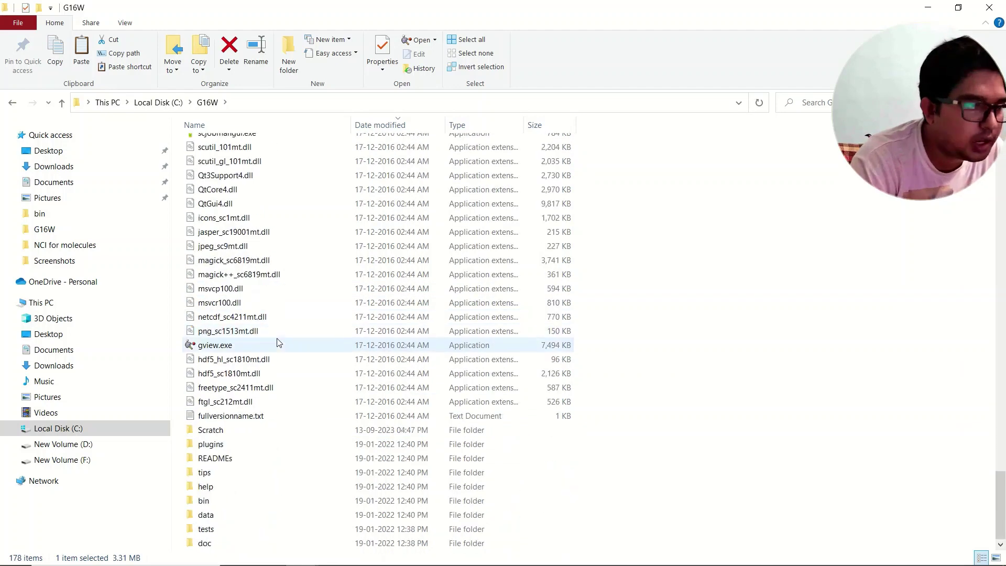
scroll(281, 353, up, 15)
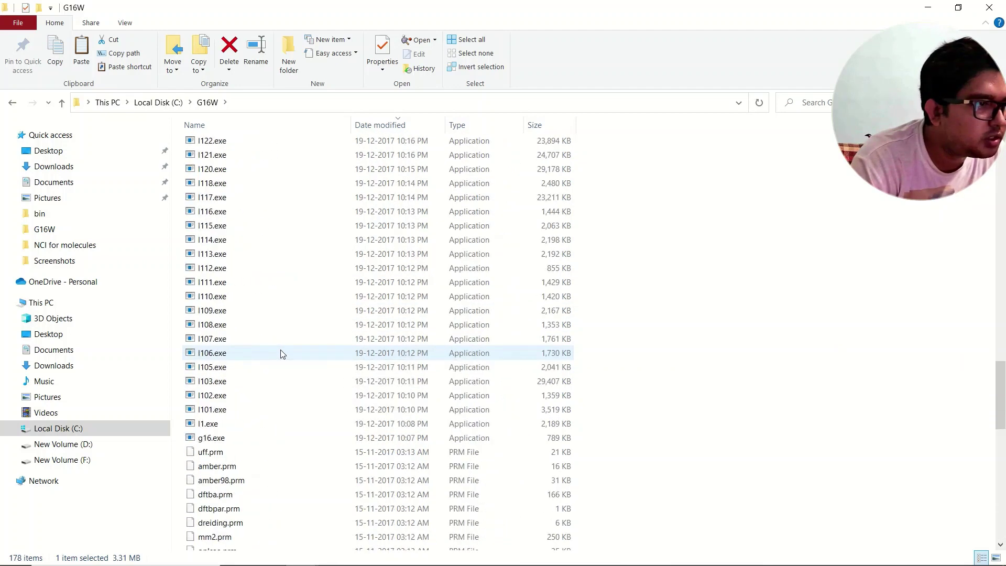
scroll(261, 438, up, 15)
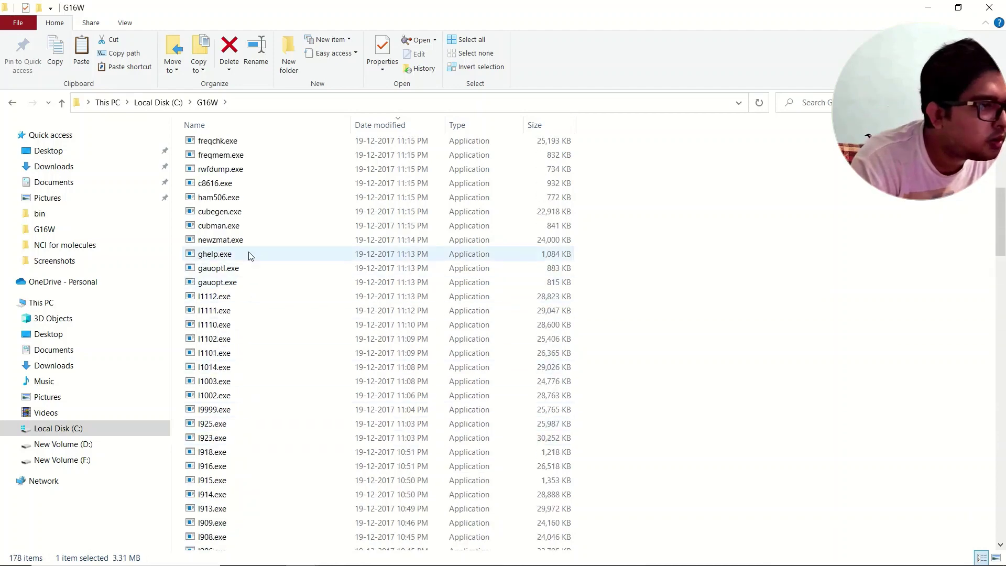
scroll(243, 214, up, 1)
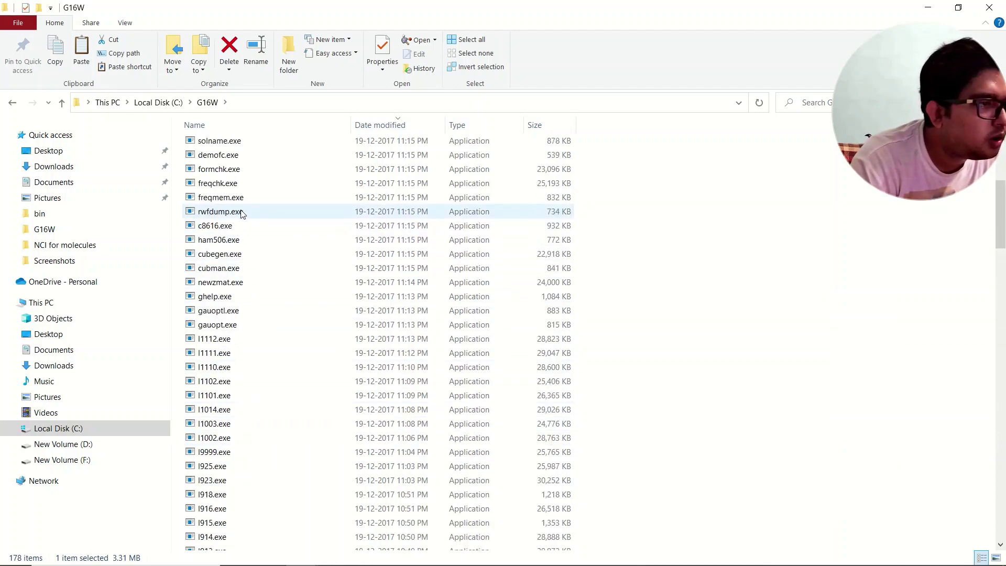
click(251, 175)
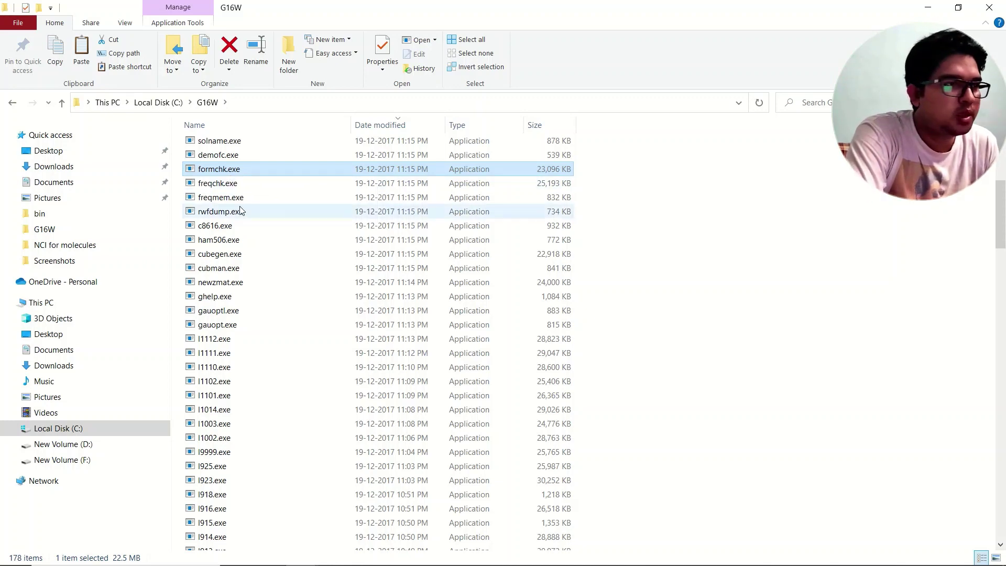
scroll(241, 211, up, 2)
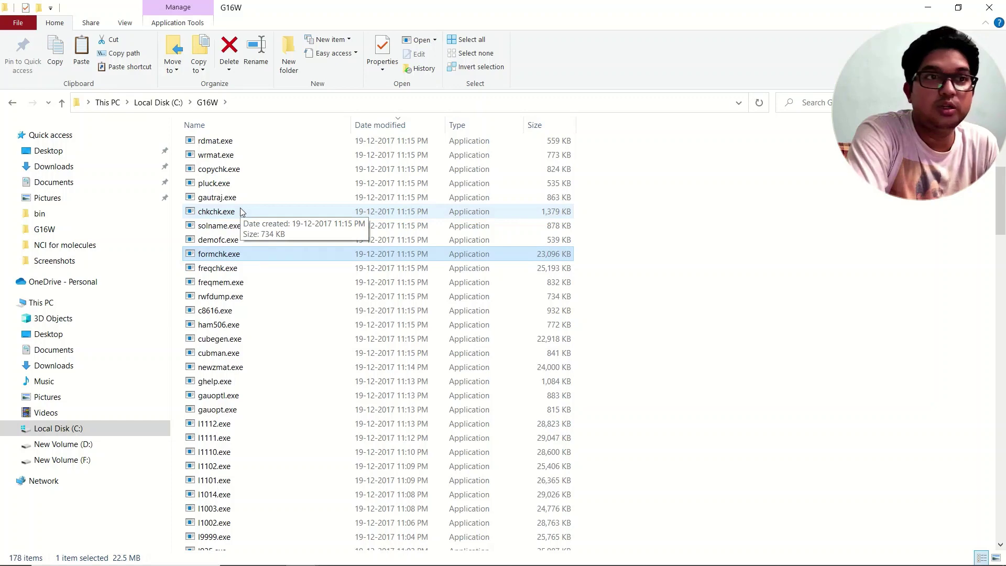
scroll(241, 212, up, 2)
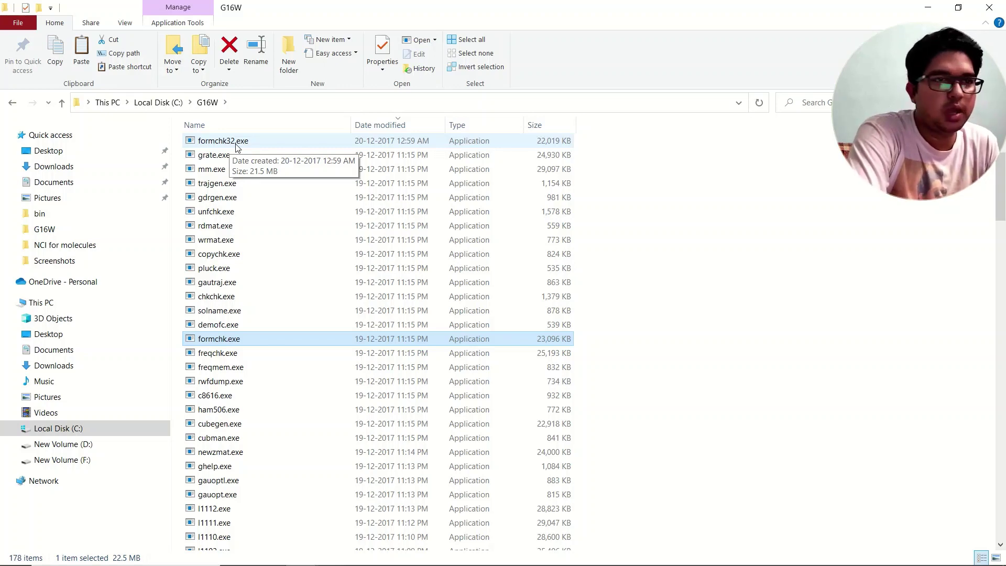
Run formchk.exe from the G16W folder and convert the checkpoint file test.chk to a formatted checkpoint file
double_click(226, 339)
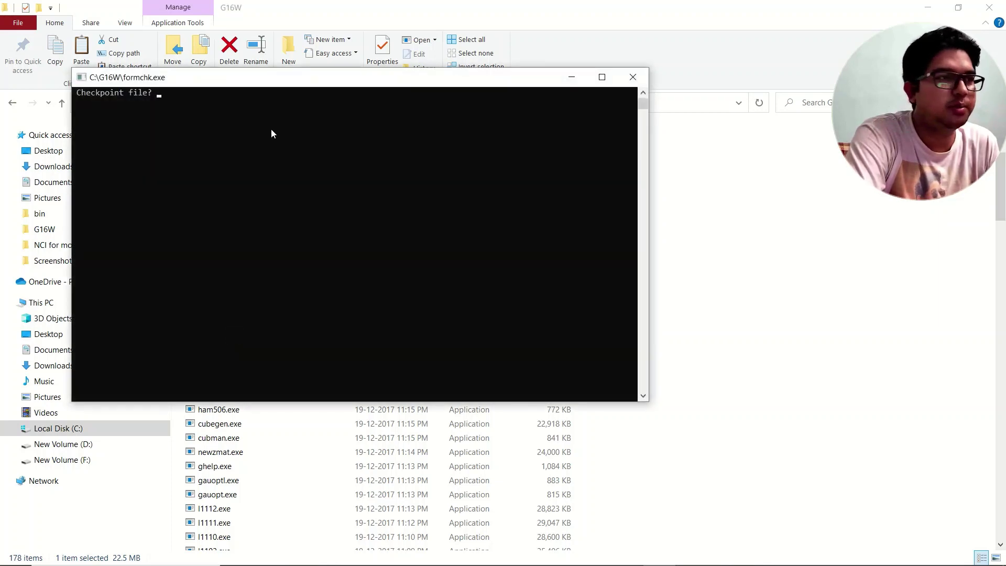
drag(257, 85, 470, 111)
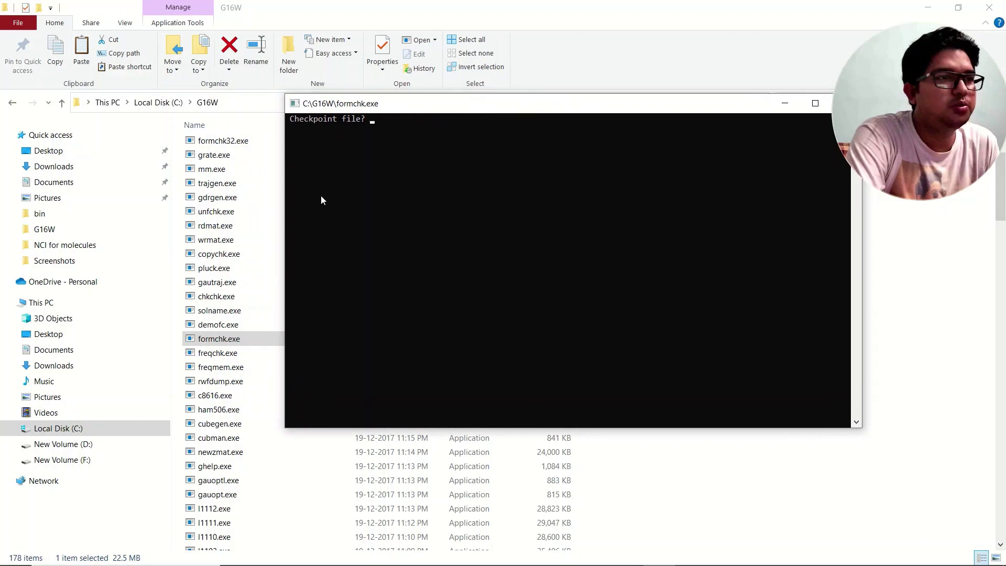
scroll(230, 261, up, 4)
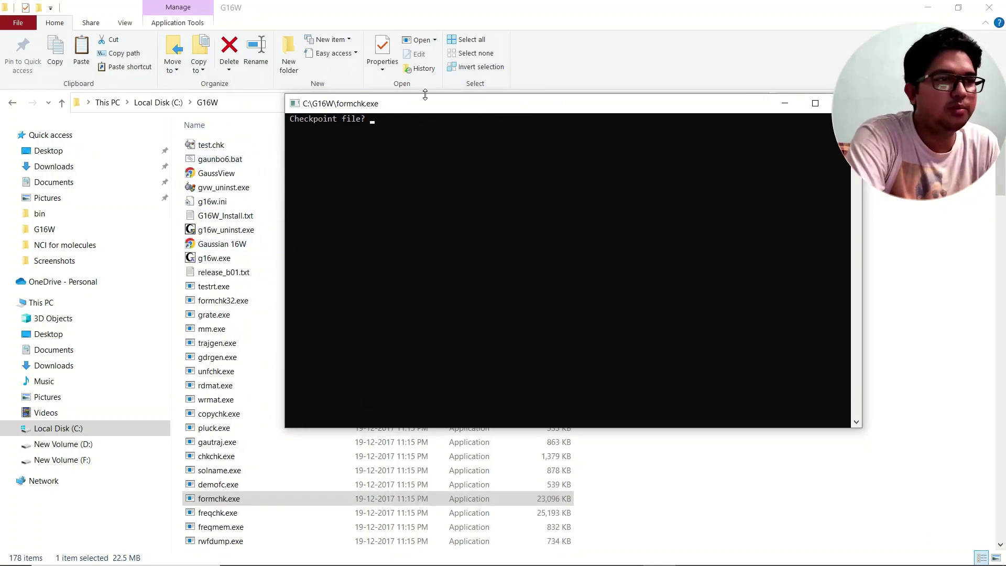
drag(430, 108, 486, 95)
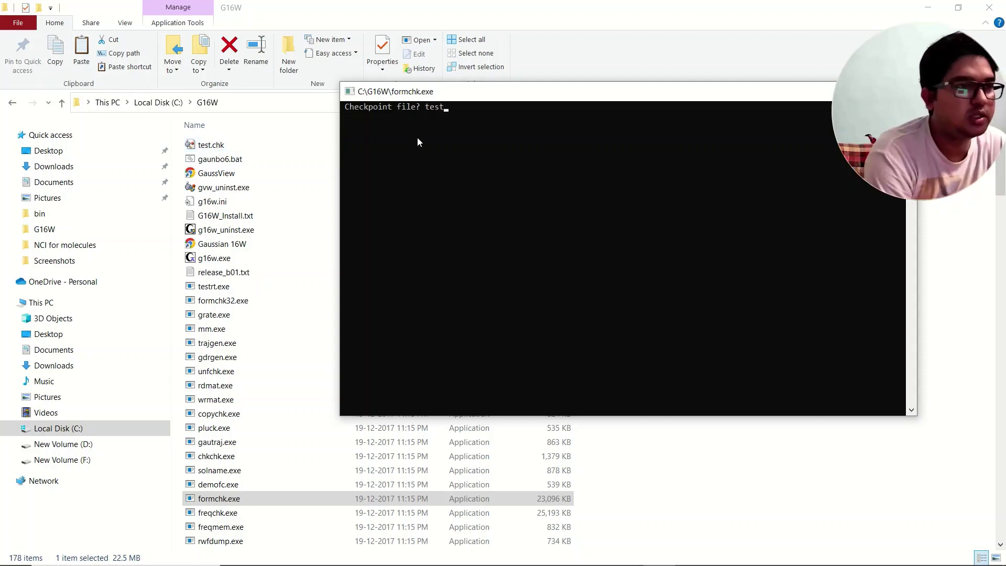
text(test.chk)
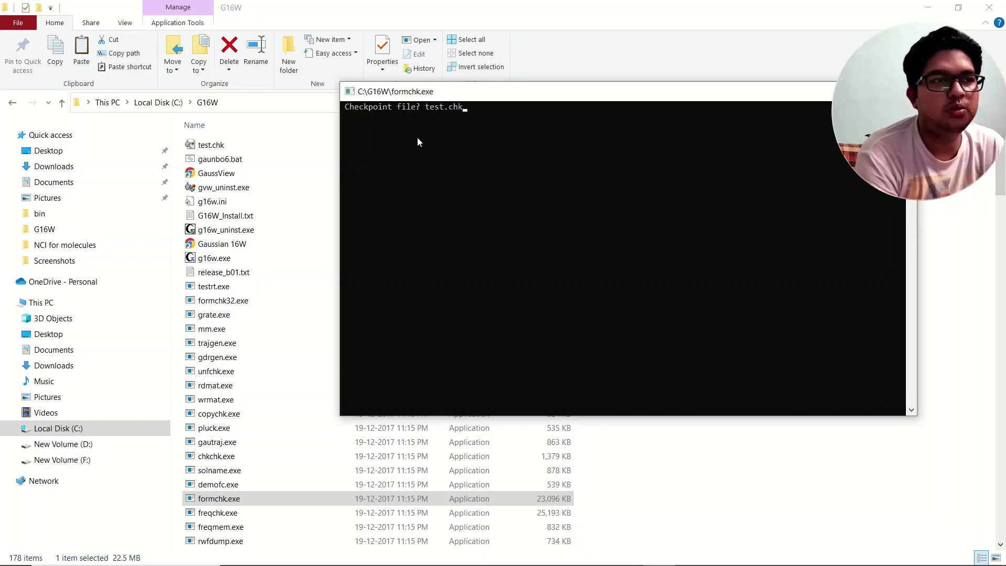
key(Return)
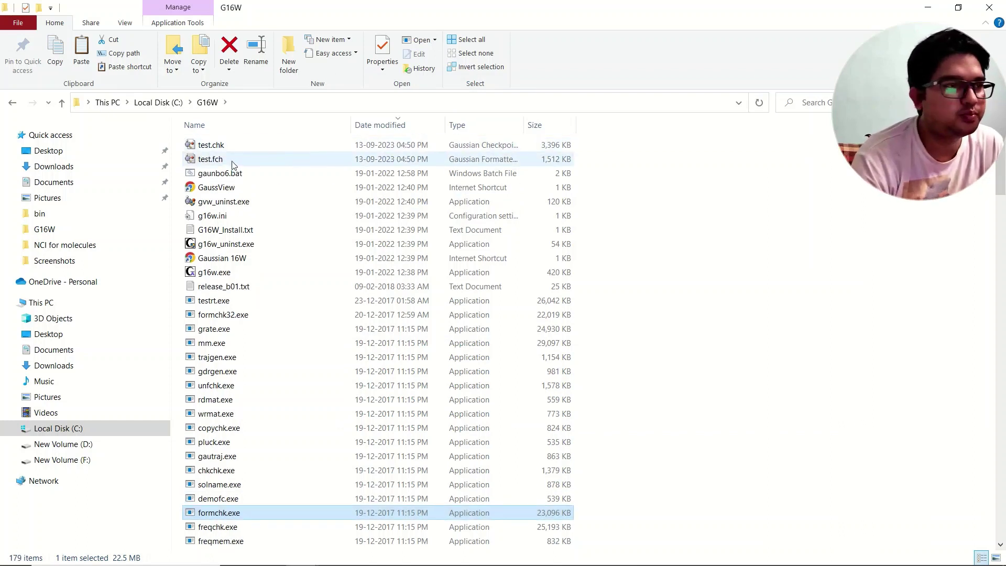
Open the converted test.fch in GaussView to check it, and close GaussView
click(225, 160)
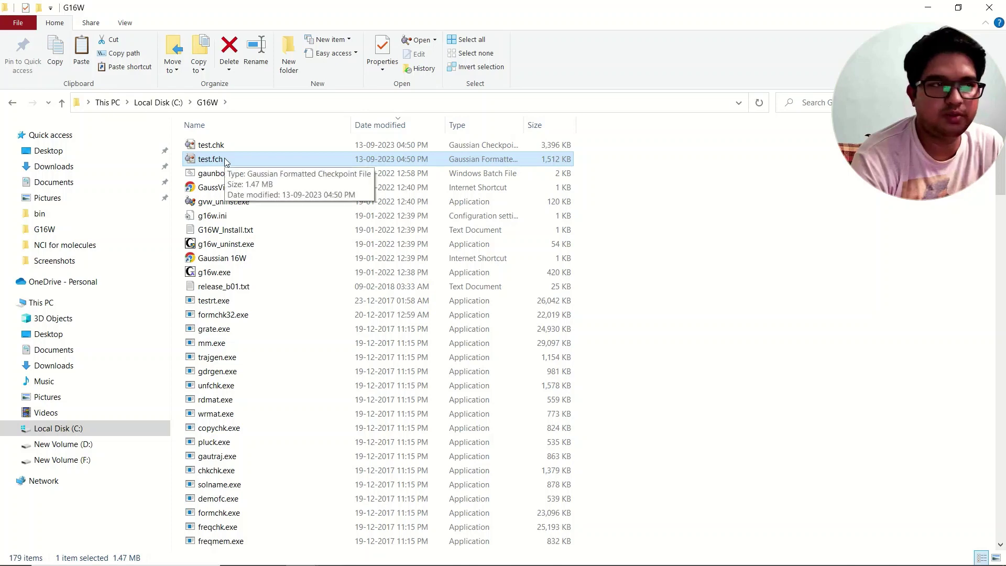
double_click(225, 160)
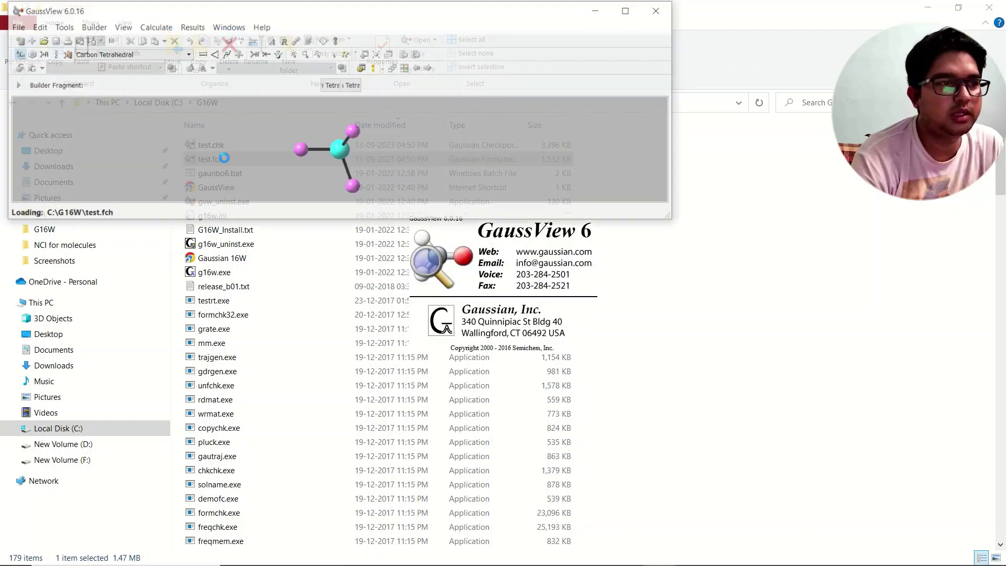
drag(502, 291, 399, 273)
click(661, 15)
click(661, 15)
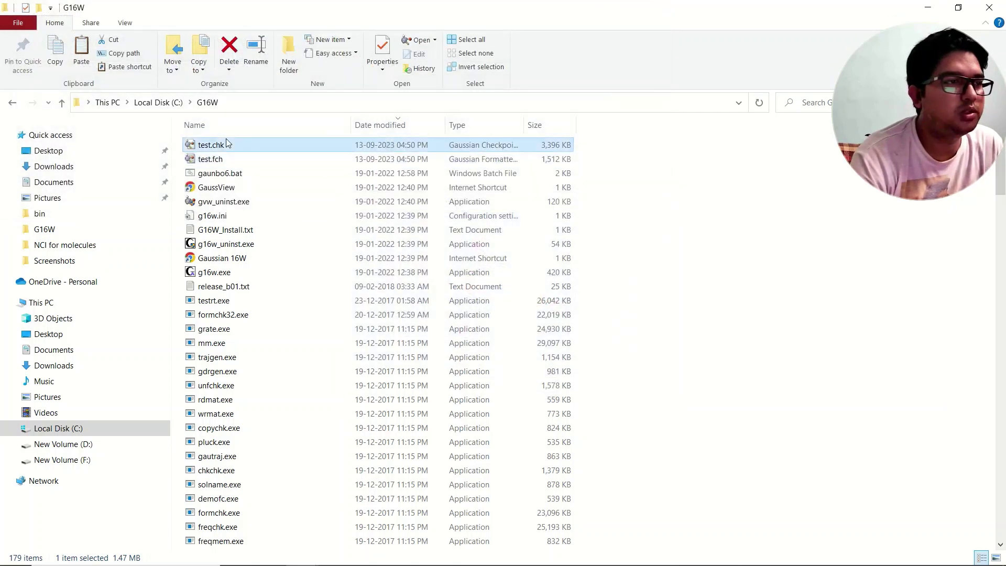
Delete test.chk from the G16W folder and cut test.fch
key(Delete)
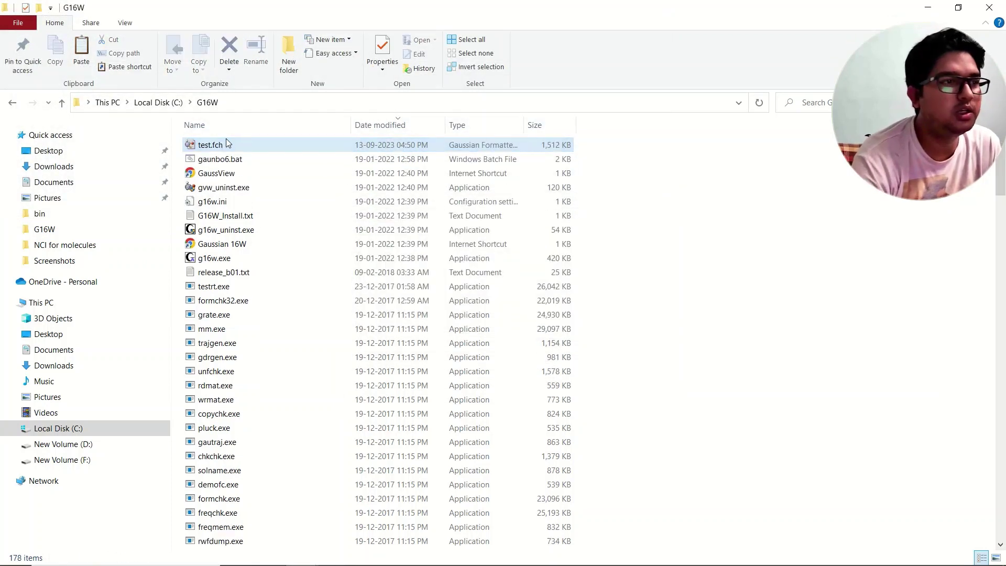
click(226, 146)
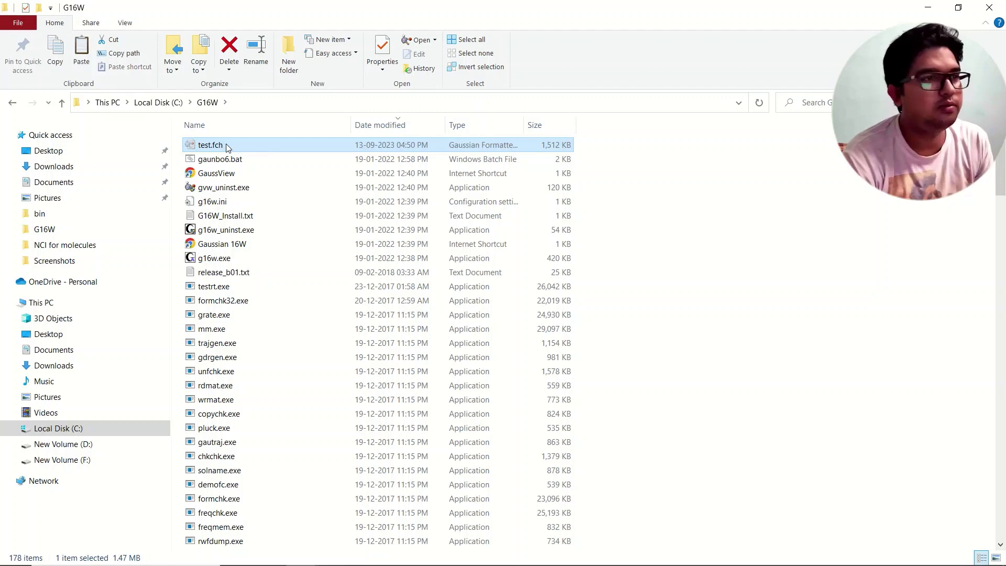
Return to the Test folder on New Volume (F:) and replace test.chk and test.out with the cut test.fch
click(297, 562)
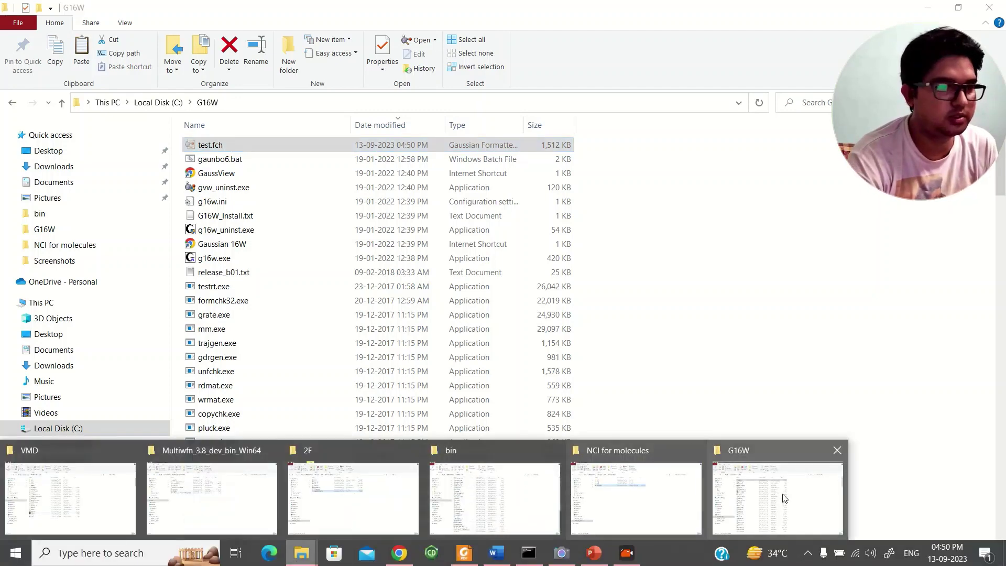
click(623, 488)
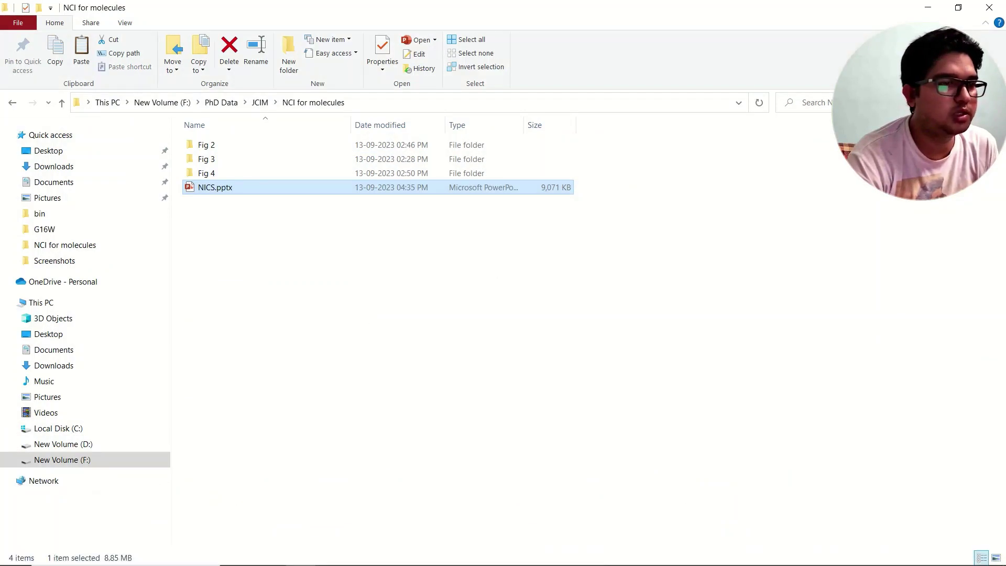
click(464, 554)
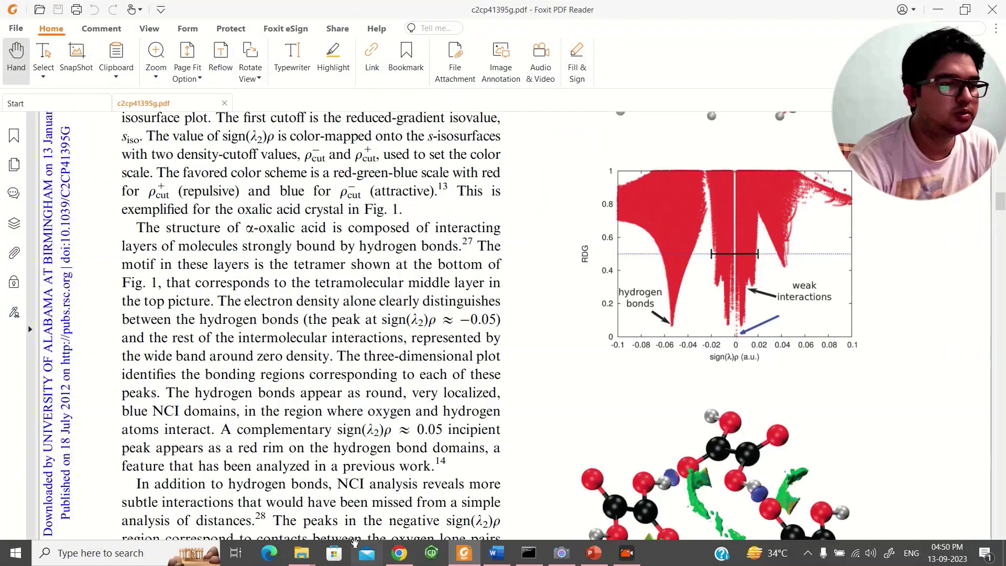
mouse_move(301, 554)
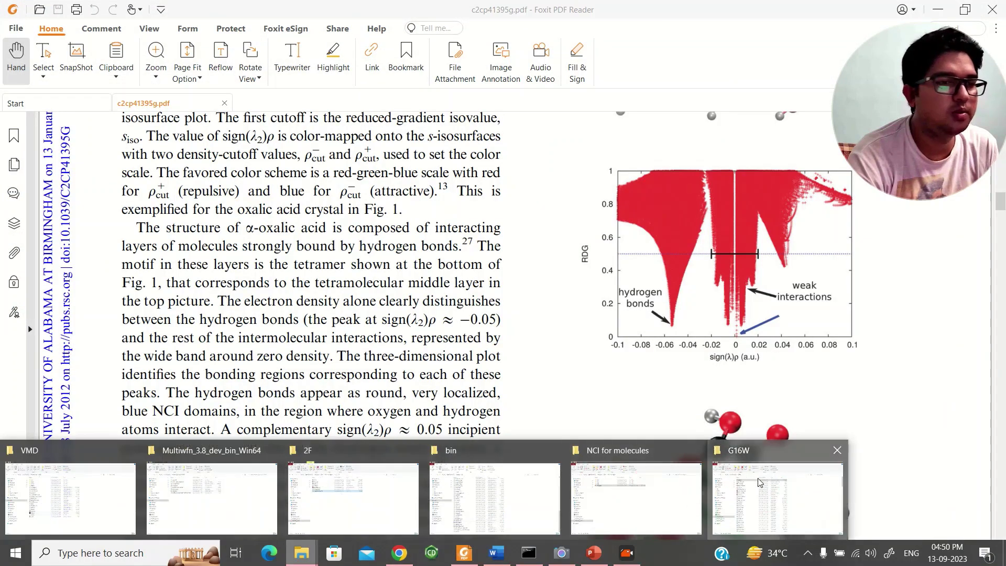
click(718, 468)
click(6, 102)
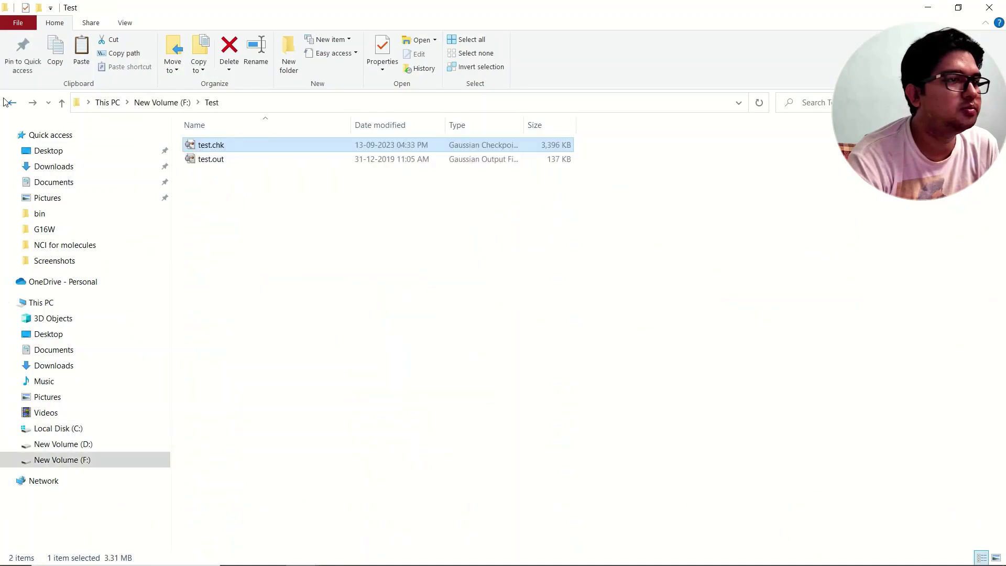
drag(487, 233, 439, 151)
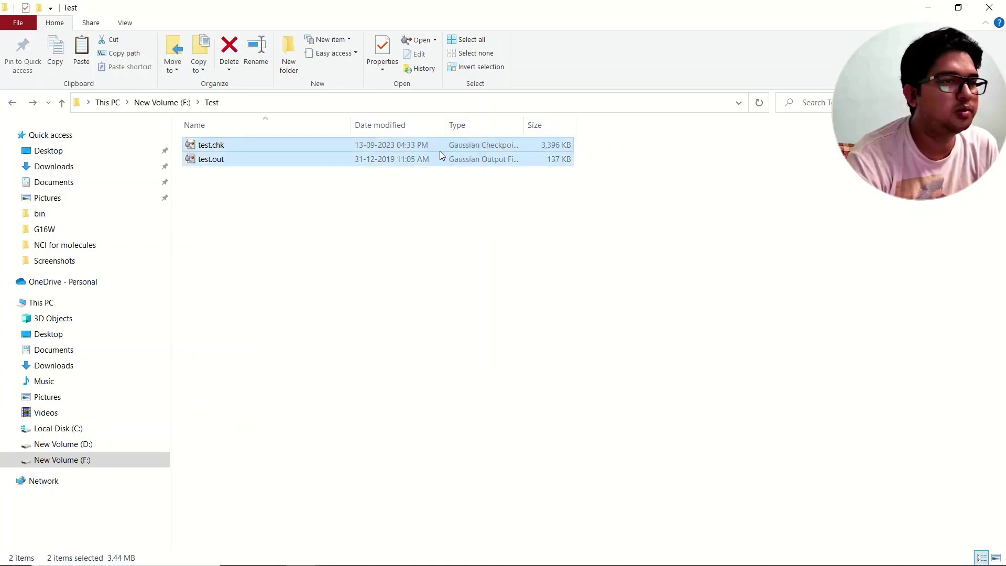
key(Delete)
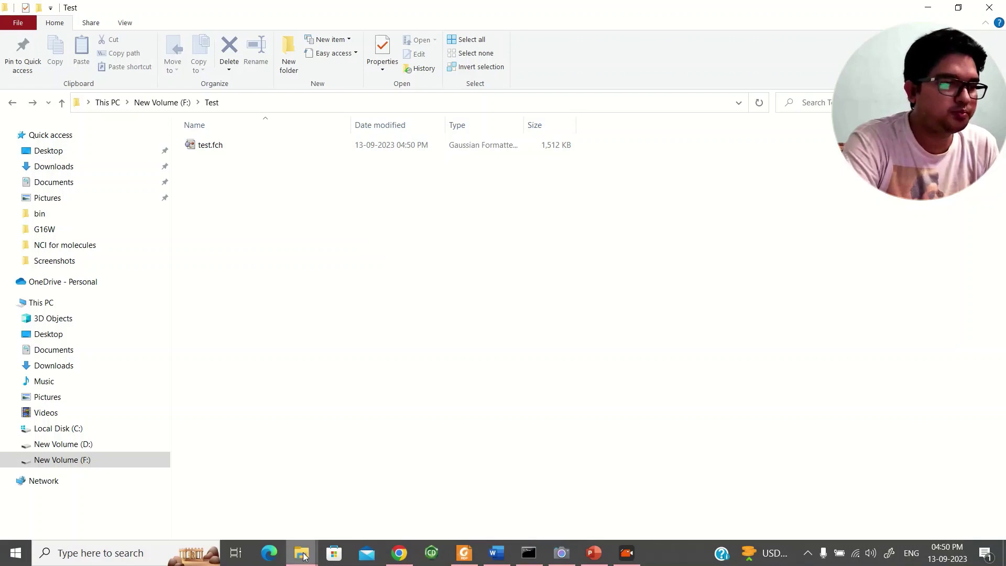
Launch Multiwfn.exe from the Multiwfn_3.8_dev_bin_Win64 folder and move its console window clear of the file list
mouse_move(302, 552)
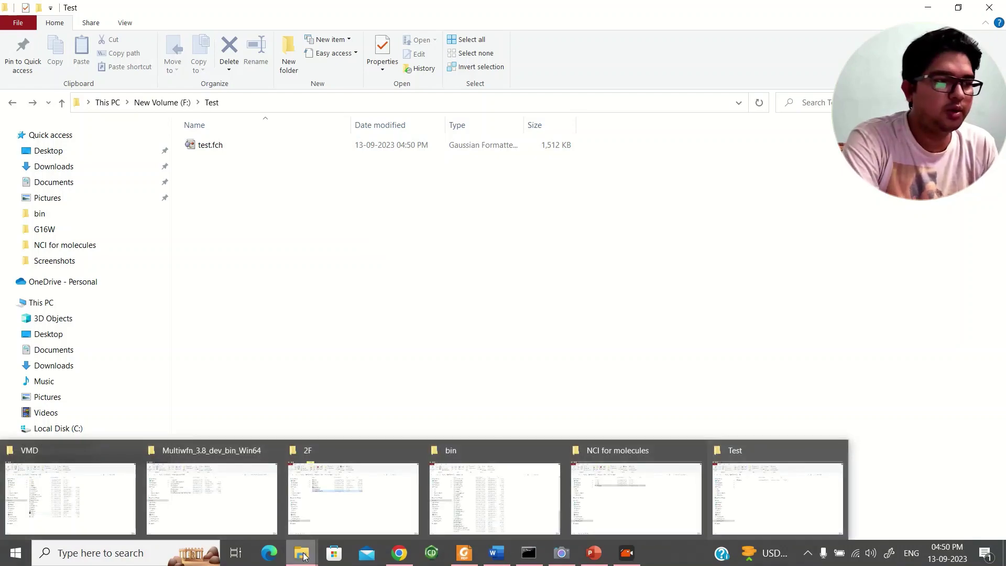
click(250, 507)
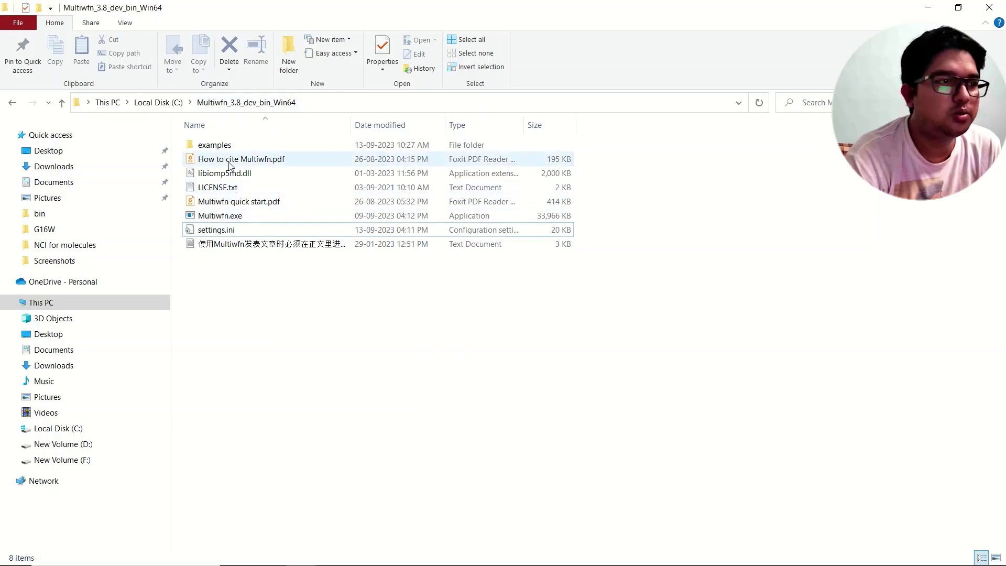
double_click(232, 217)
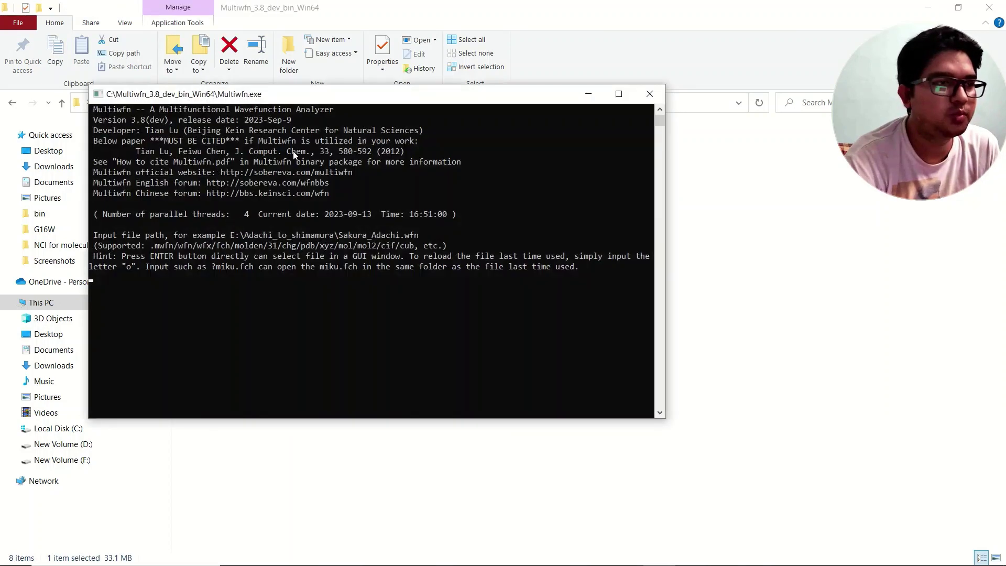
drag(297, 95, 428, 97)
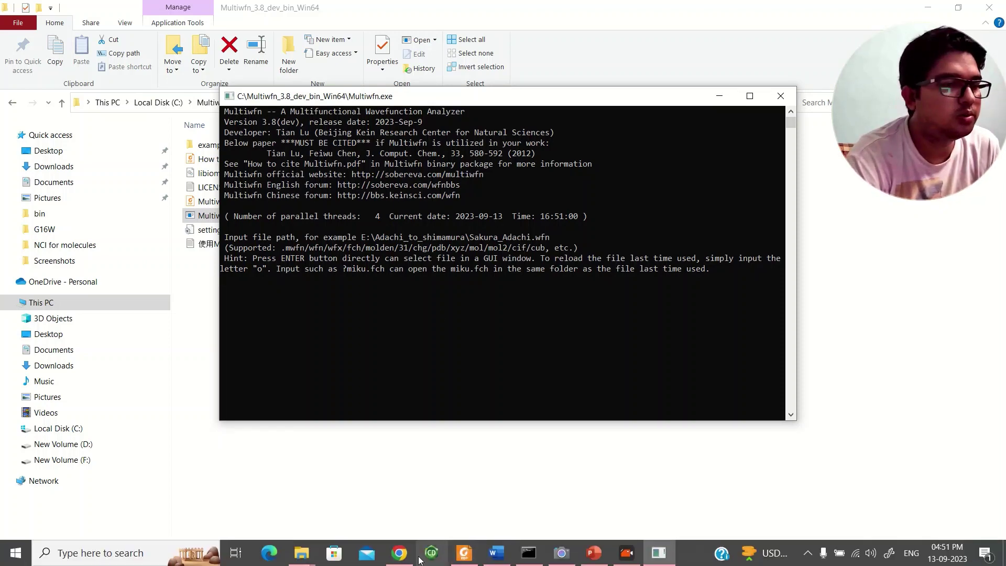
Load test.fch from the Test folder into Multiwfn using the path F:\Test\test.fch
mouse_move(305, 552)
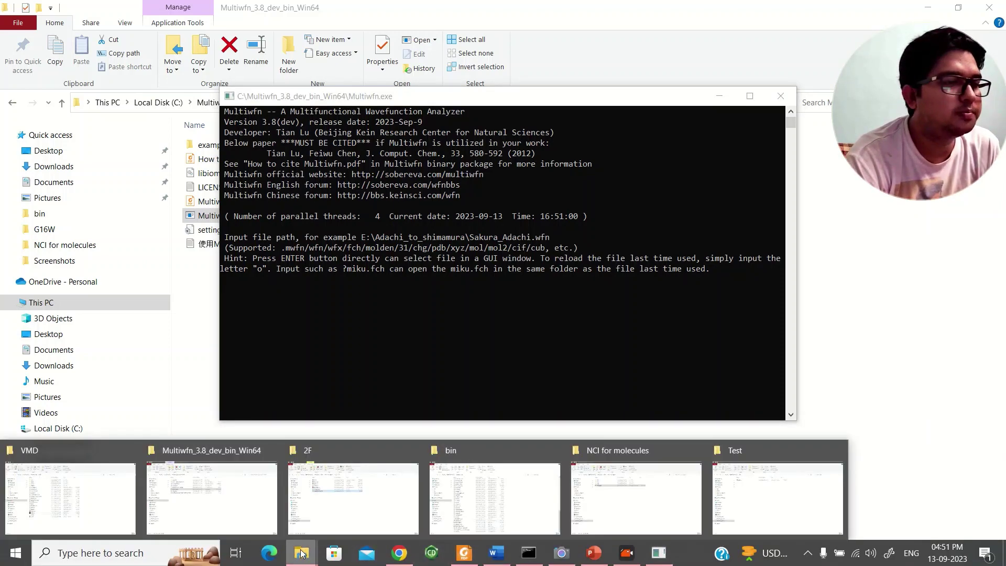
click(762, 495)
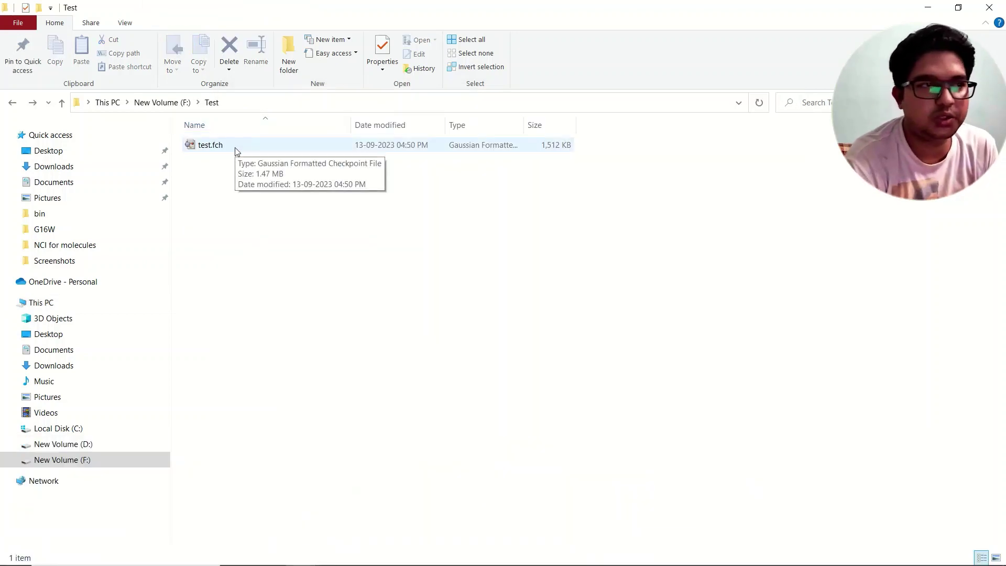
drag(228, 145, 552, 388)
drag(503, 147, 545, 338)
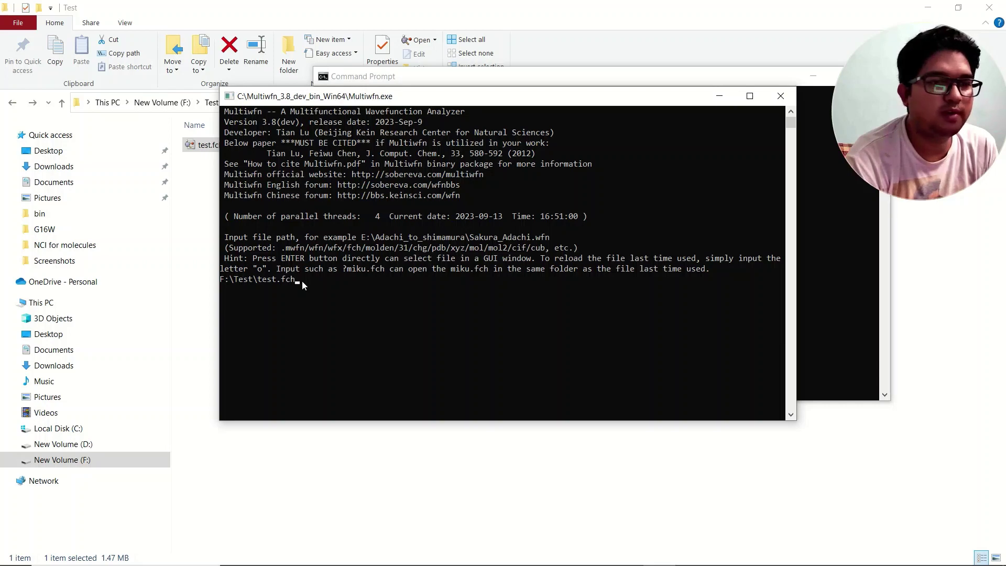
key(Return)
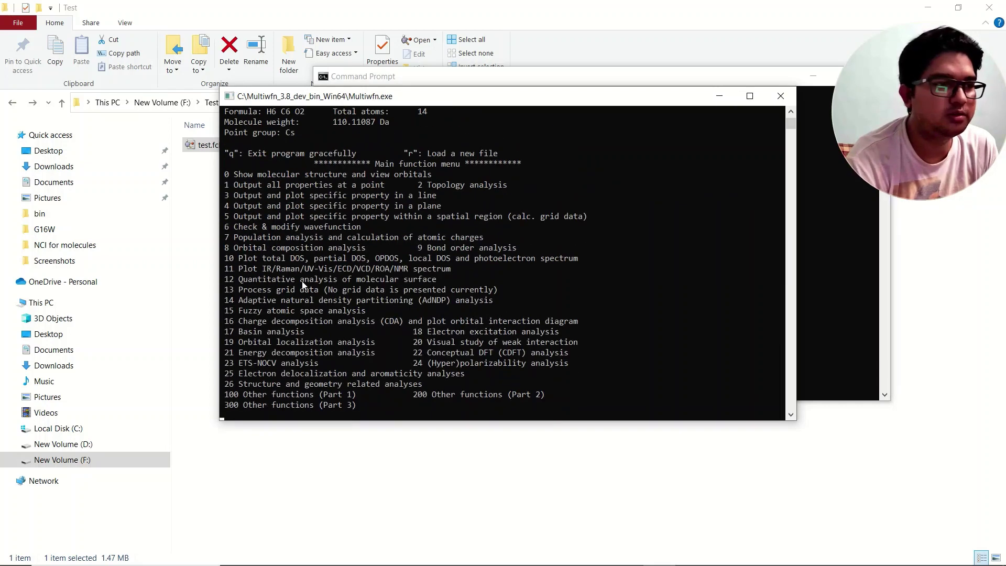
Maximize Multiwfn and run weak interaction study 20 as NCI analysis 1 with the high quality grid, option 3
click(410, 108)
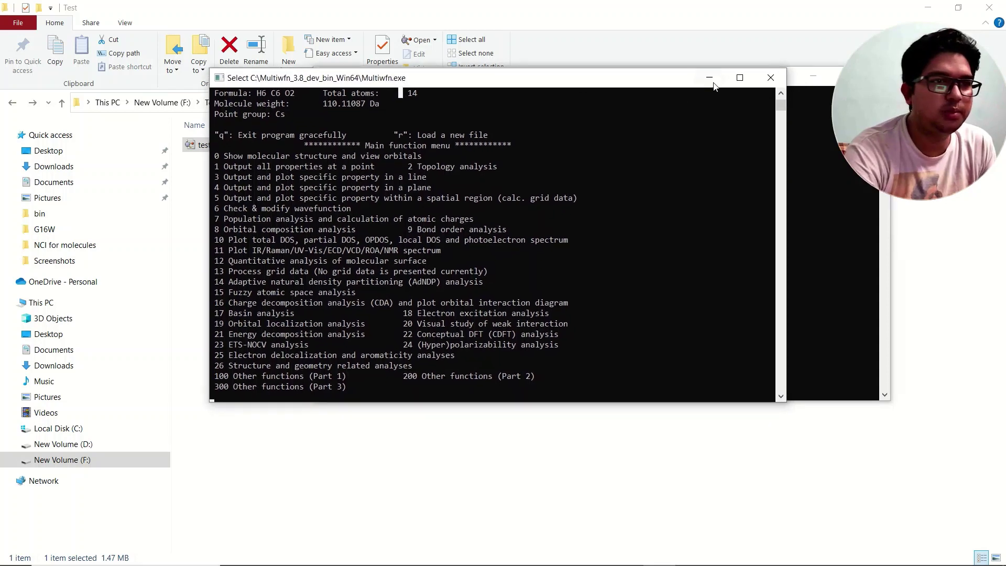
click(749, 96)
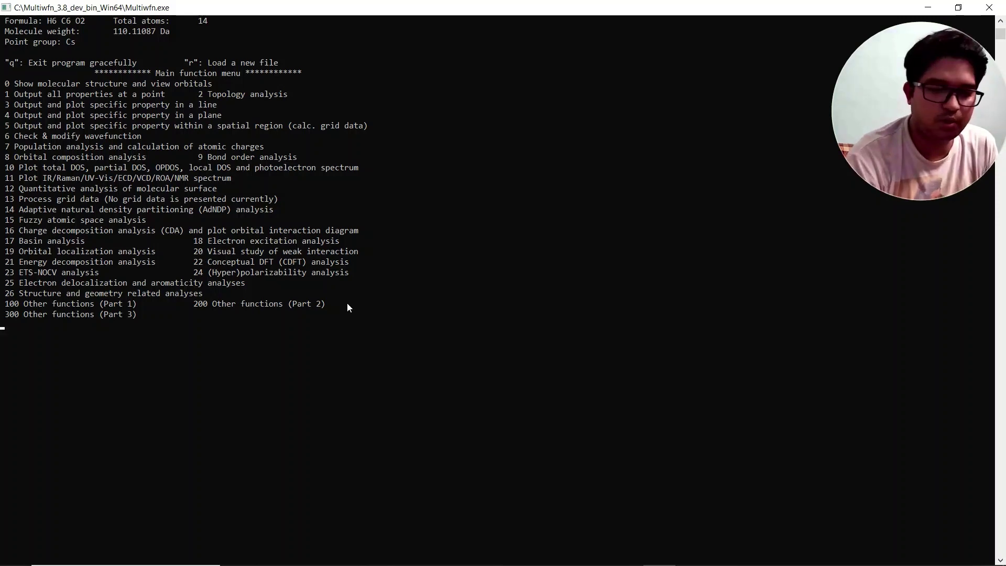
text(20)
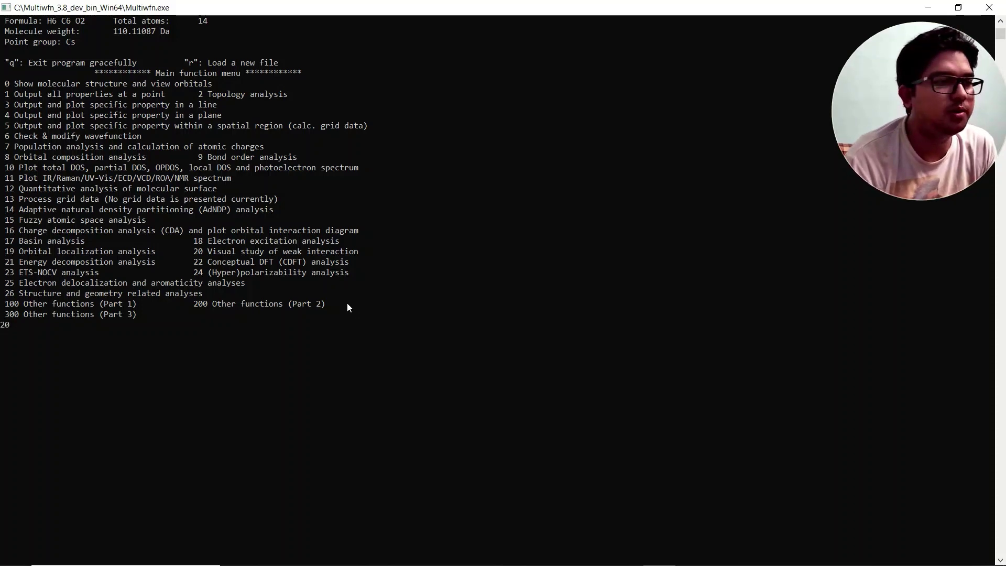
key(Return)
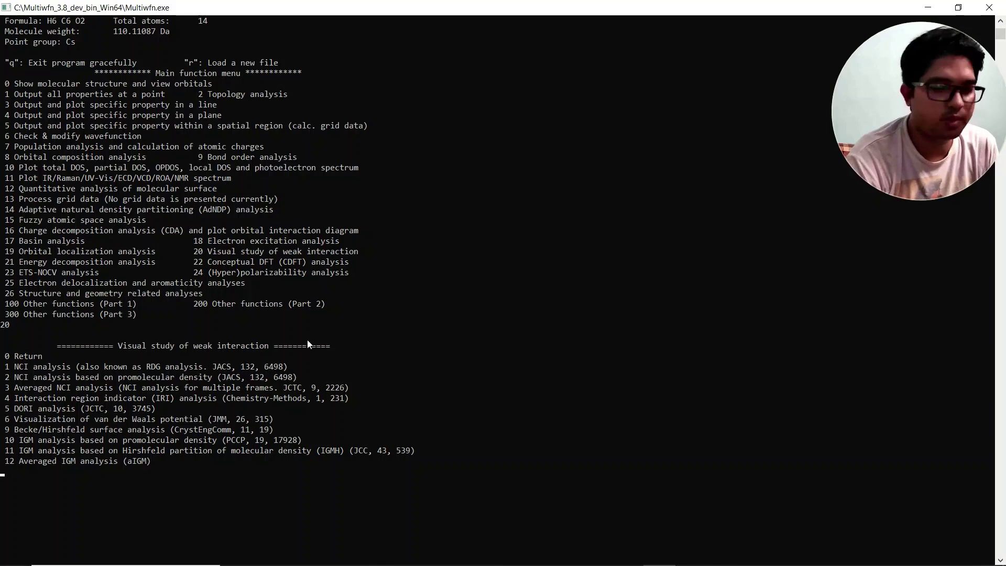
text(1)
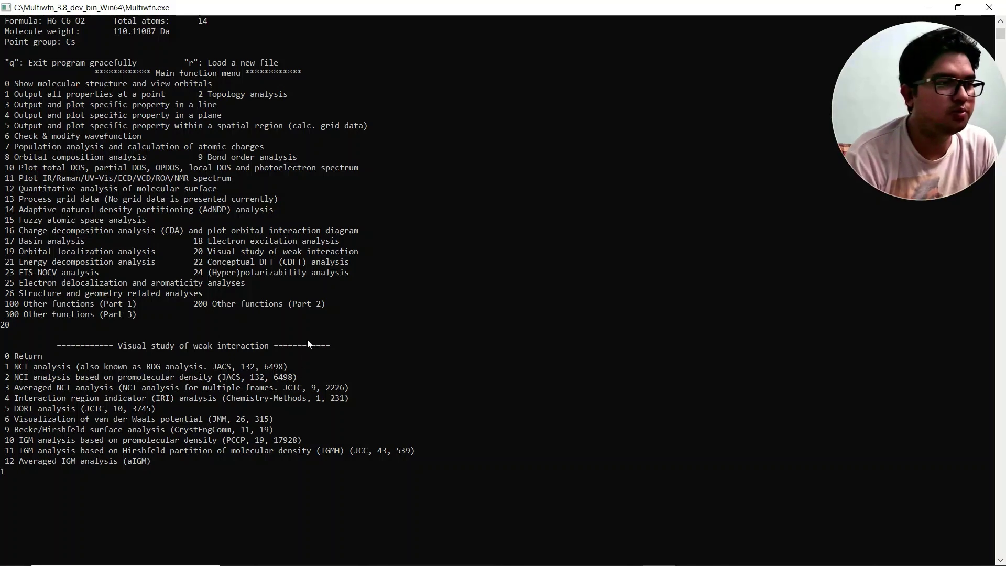
key(Return)
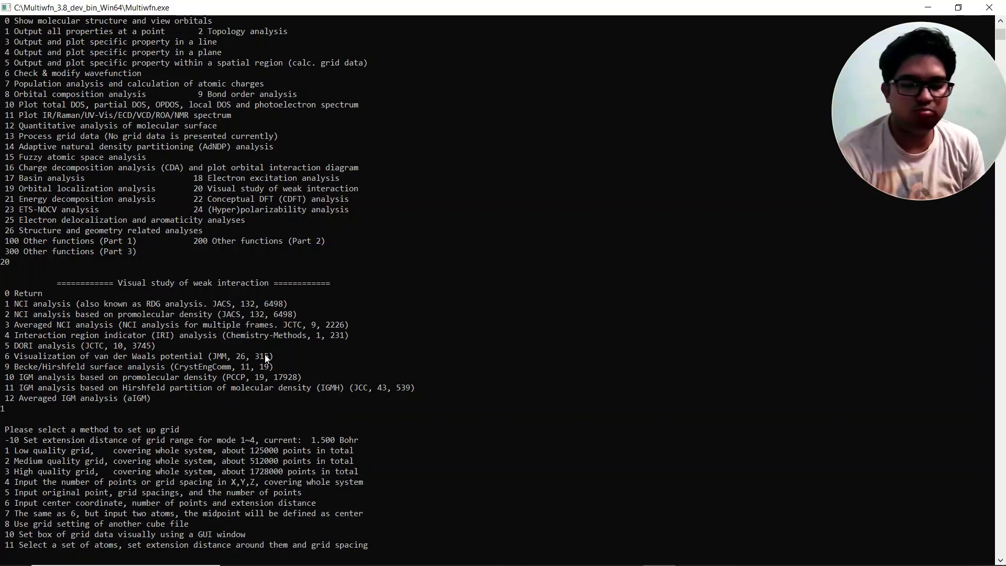
text(3)
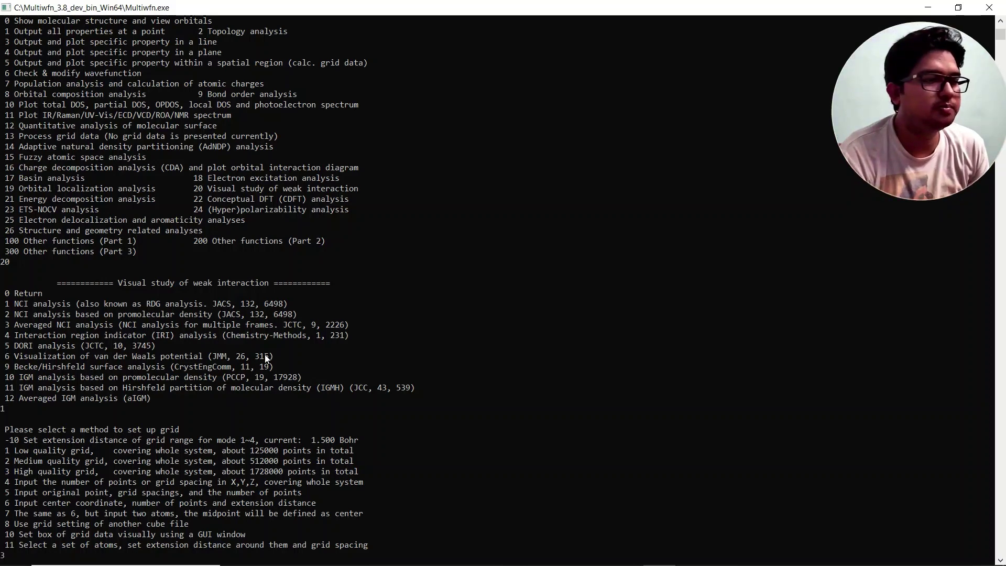
key(Return)
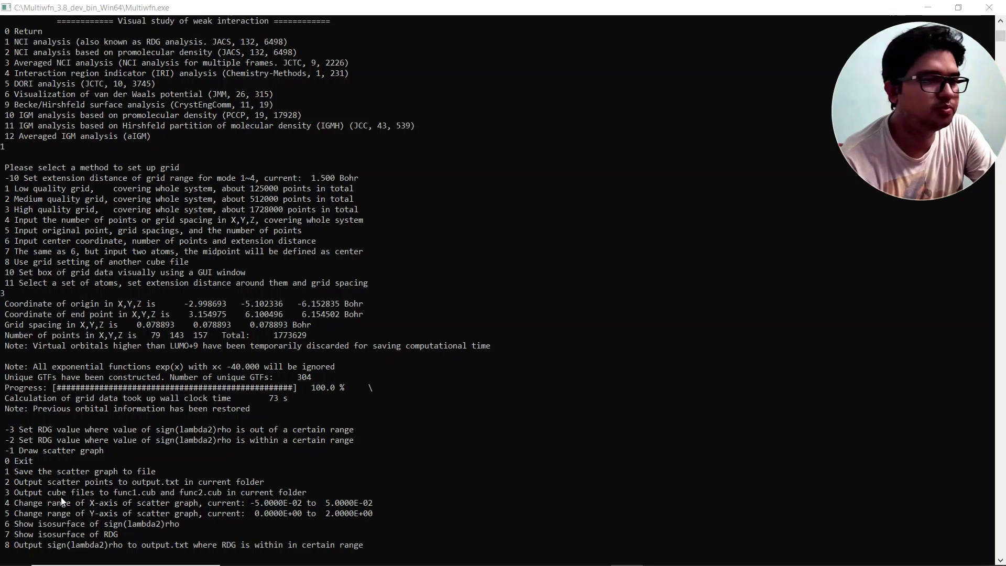
Output the scatter points to output.txt, the cube files to func1.cub and func2.cub, and save the scatter graph to file
text(2)
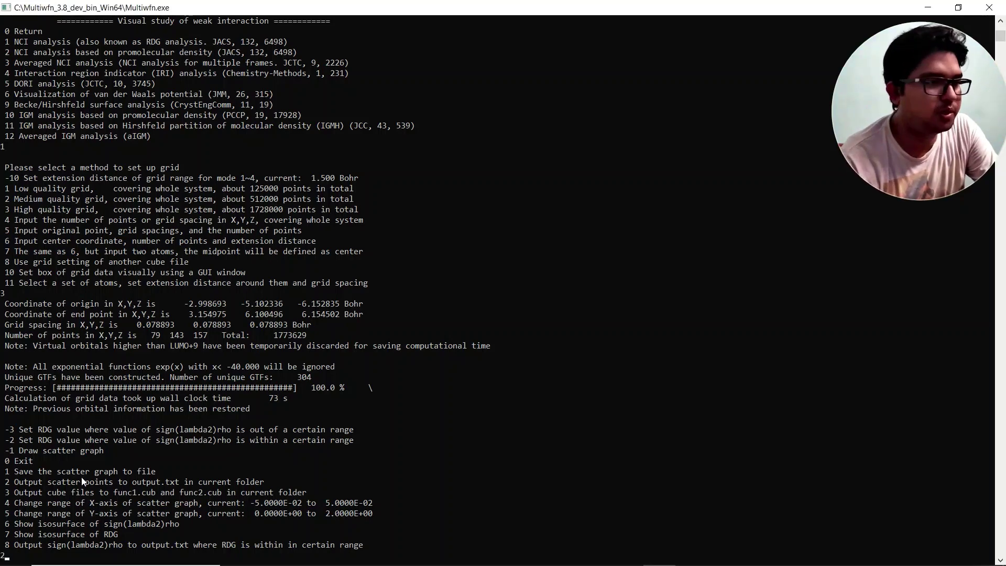
key(Return)
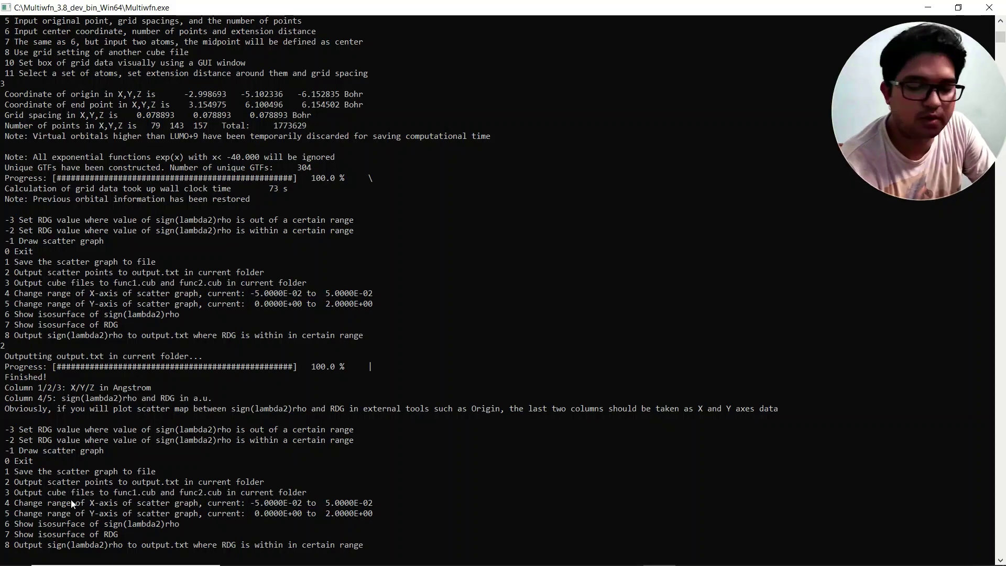
text(3)
key(Return)
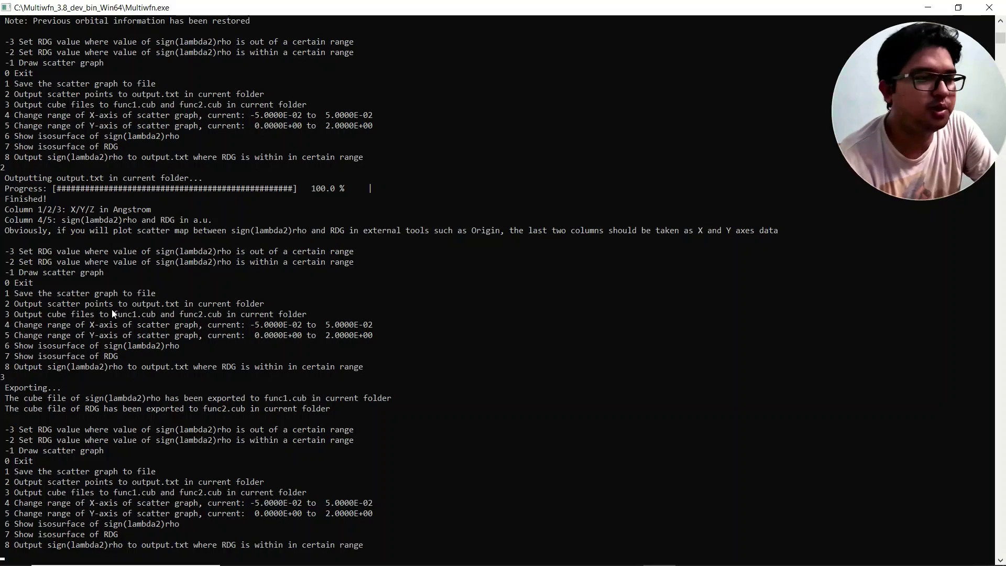
text(1)
key(Return)
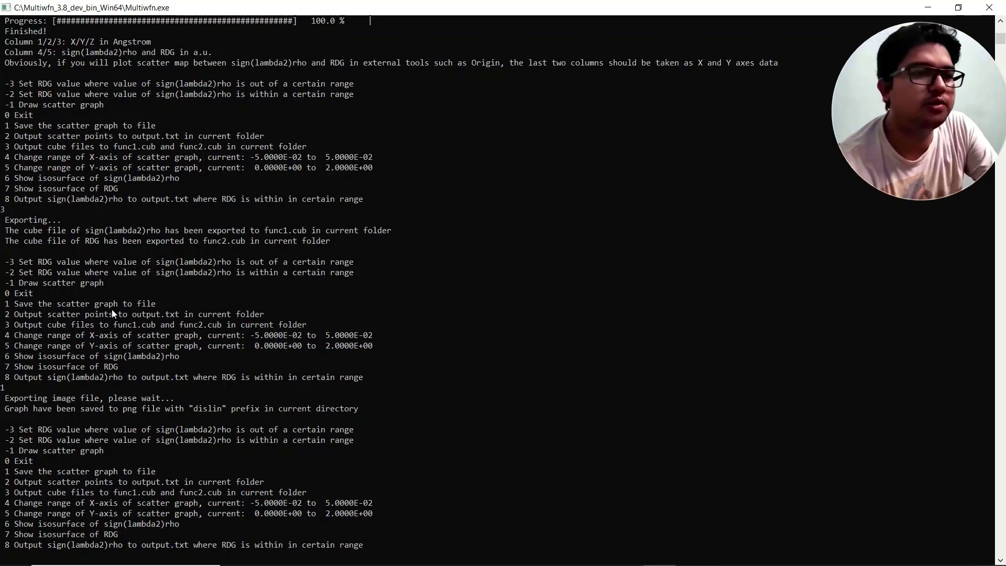
Minimize the console windows, switch to the Multiwfn_3.8_dev_bin_Win64 folder and select func1.cub, func2.cub and output.txt
click(930, 8)
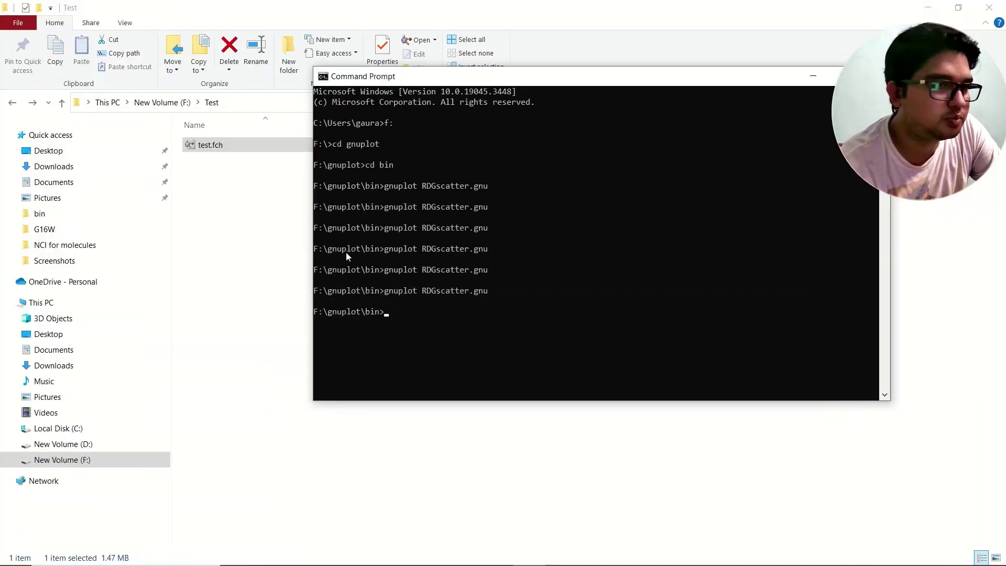
click(811, 76)
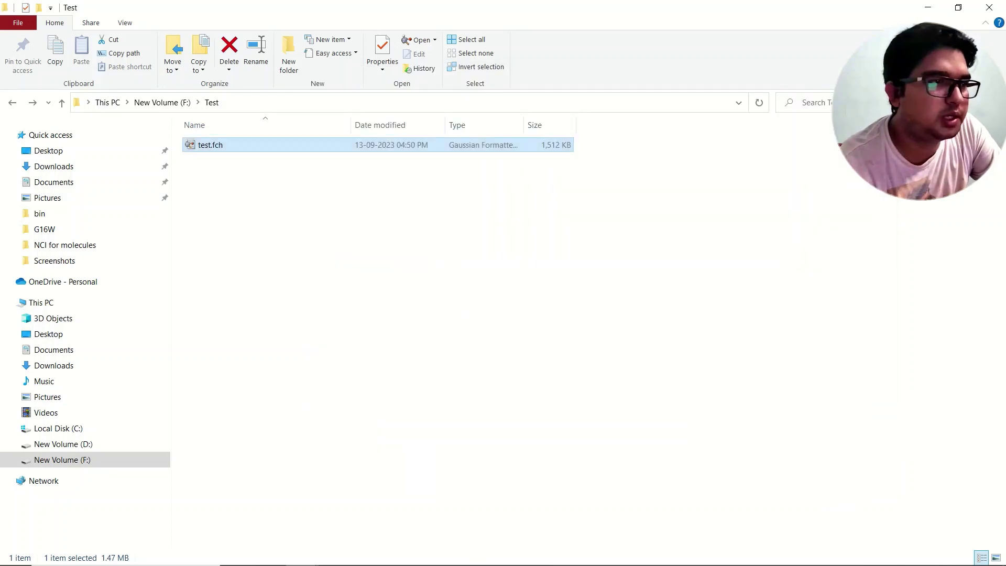
mouse_move(325, 558)
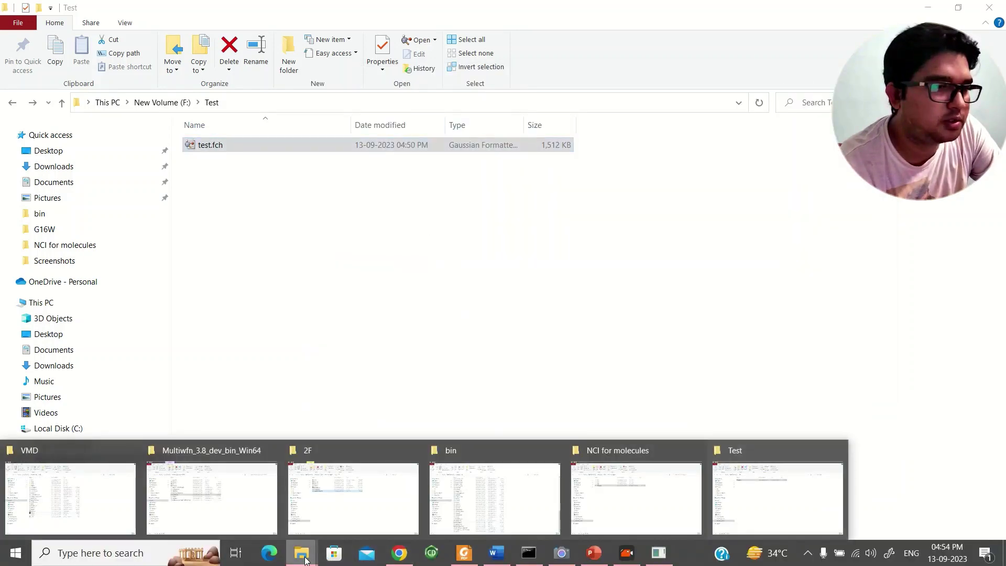
click(224, 497)
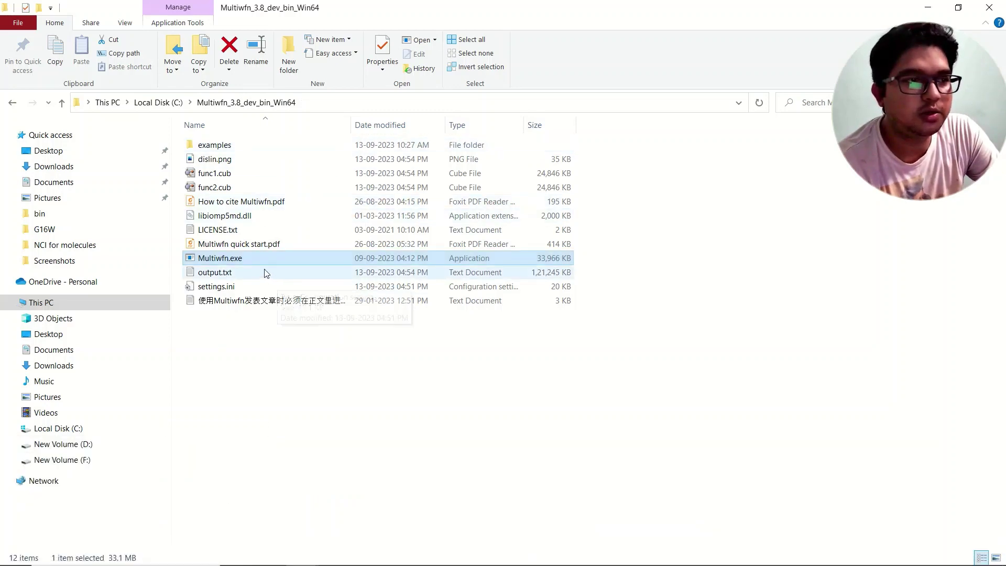
click(225, 176)
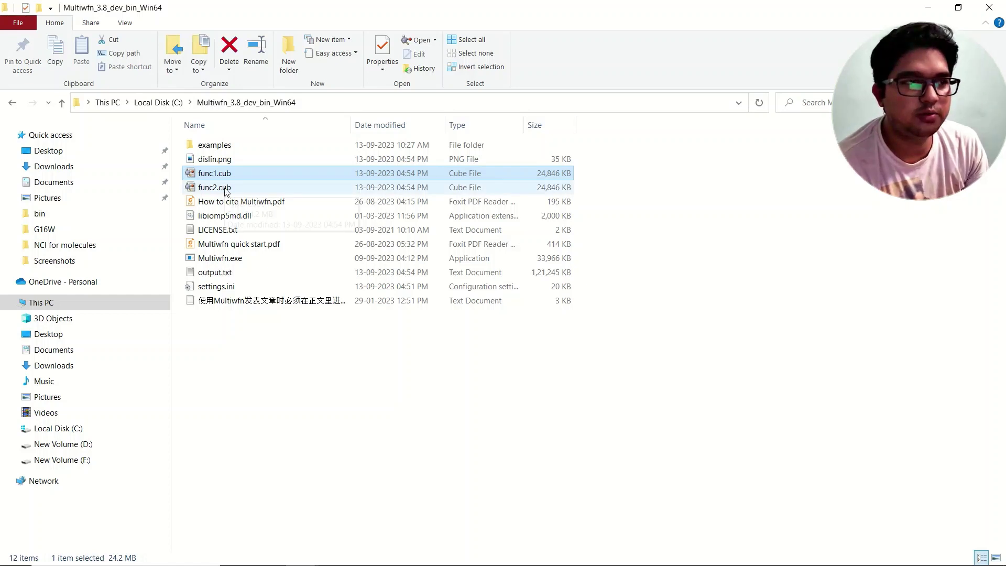
shift+click(226, 189)
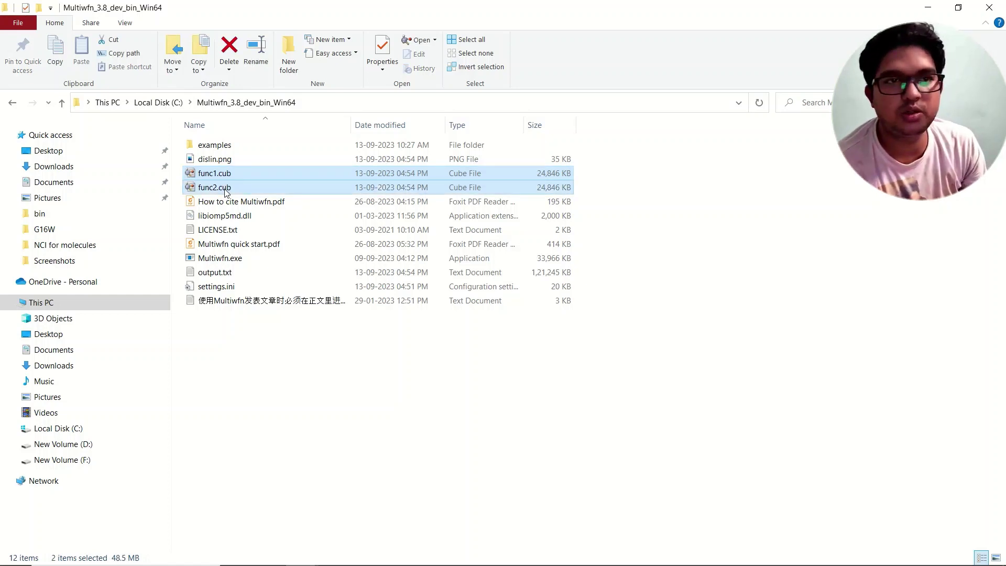
ctrl+click(222, 275)
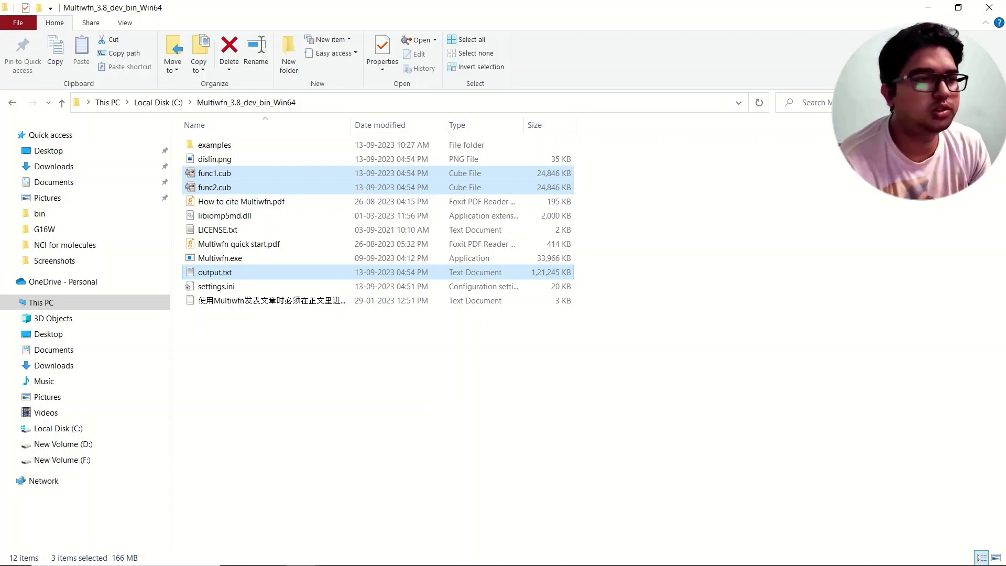
Switch to the NICS.pptx presentation in PowerPoint, examine the NCI plots and isosurfaces on slide 2, and minimize it
click(603, 555)
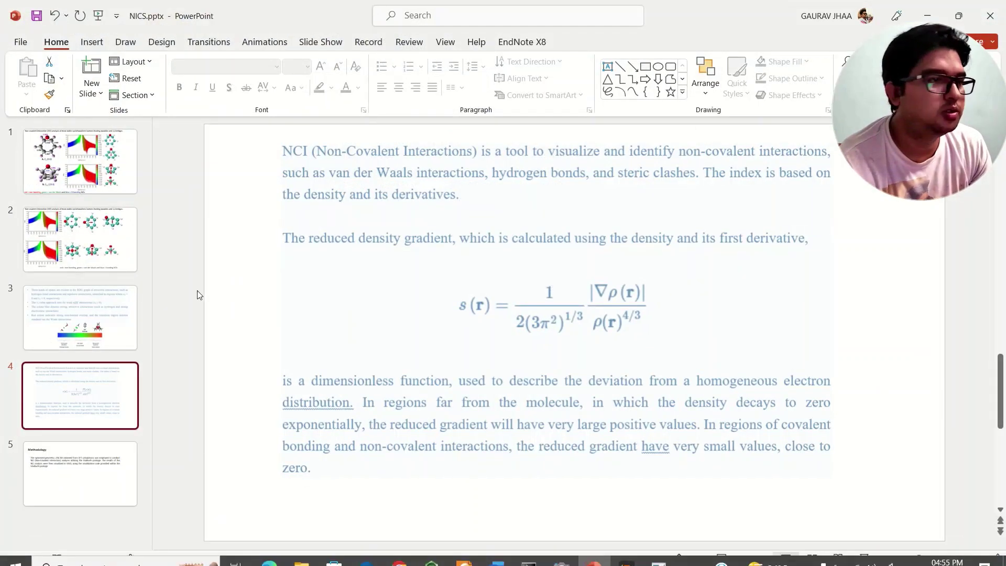
click(43, 244)
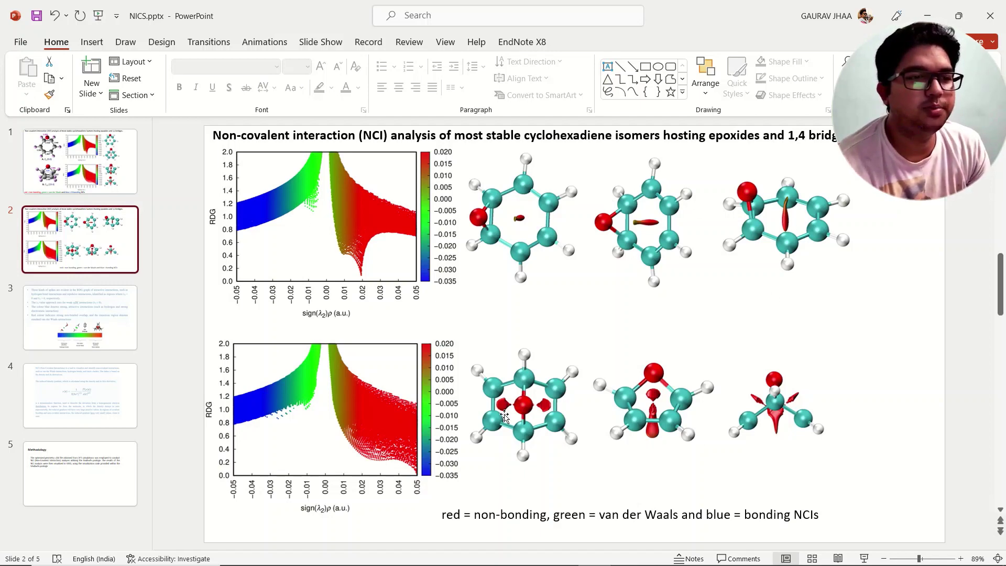
click(925, 15)
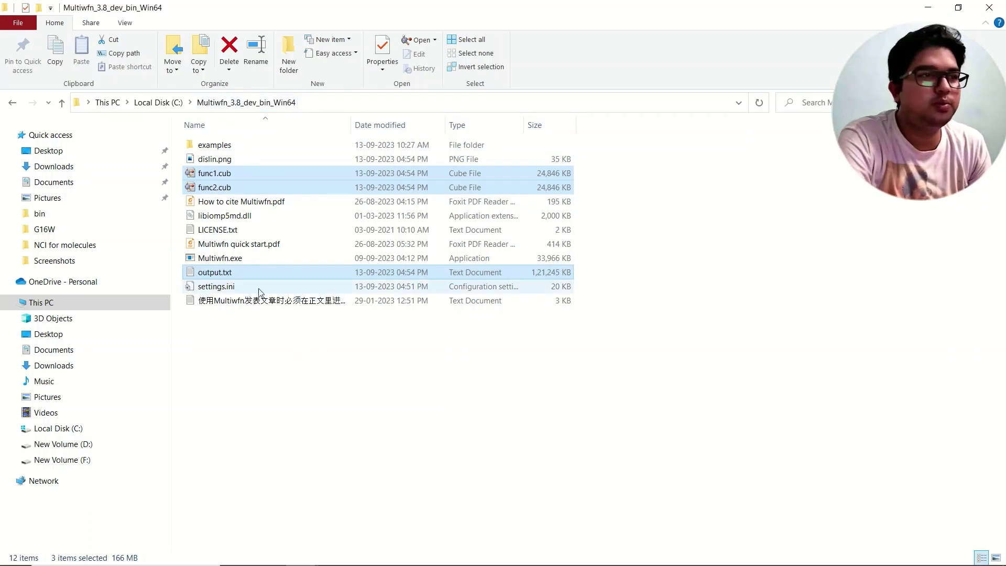
Open dislin.png from the Multiwfn folder to examine the RDG scatter graph, then close the image
click(223, 159)
double_click(223, 159)
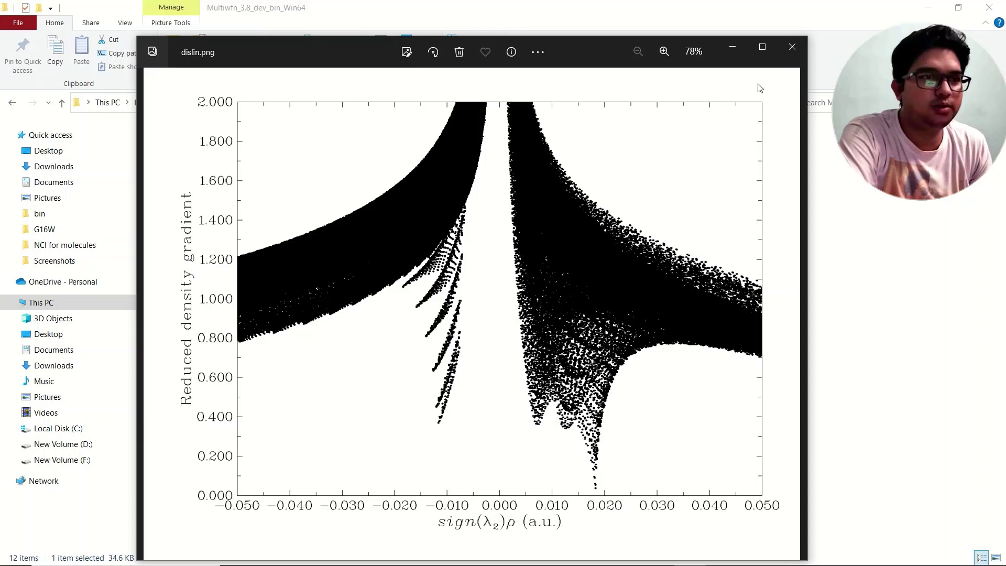
click(784, 55)
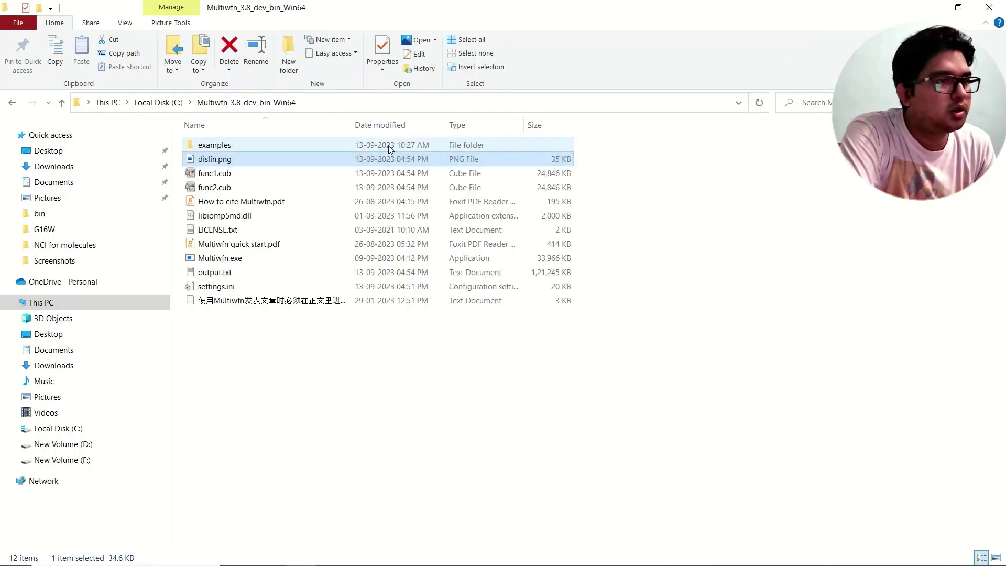
Copy func1.cub and func2.cub from the Multiwfn folder into the VMD folder under Program Files
click(238, 176)
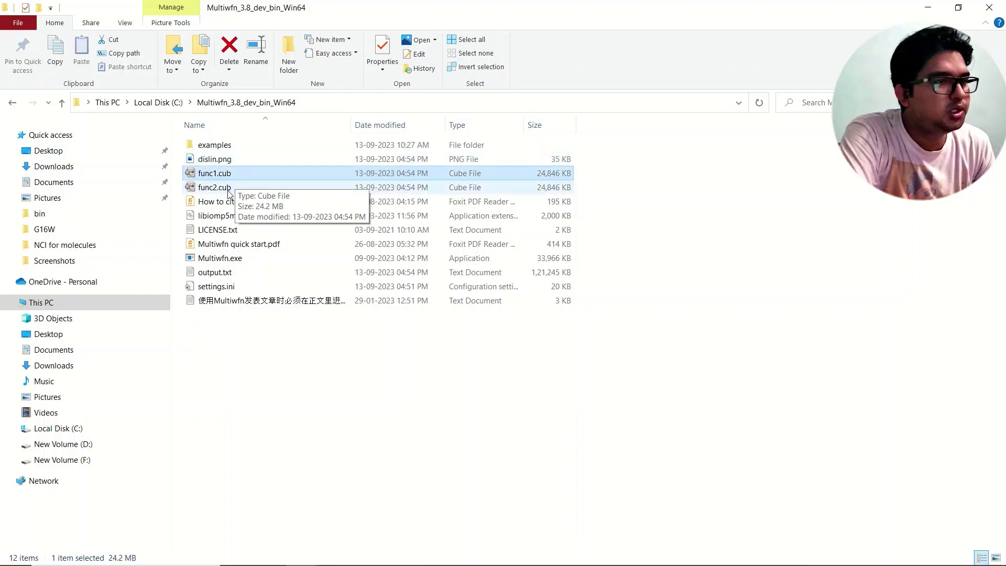
shift+click(229, 189)
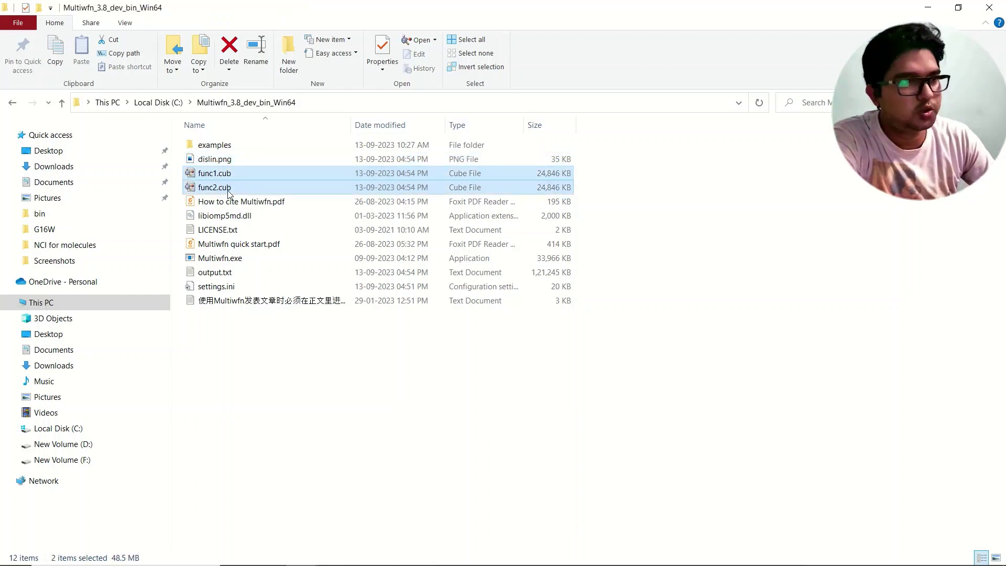
mouse_move(305, 558)
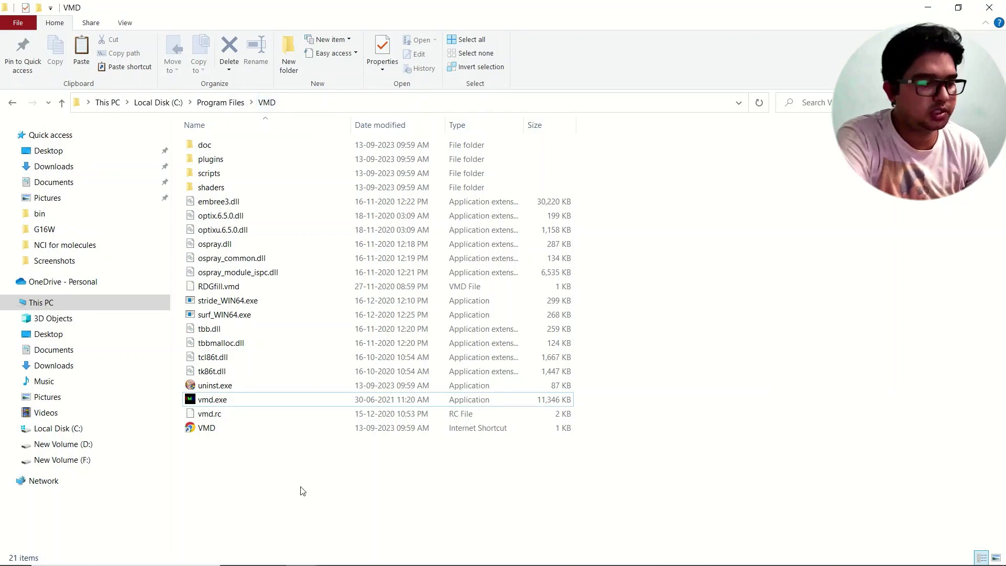
click(478, 254)
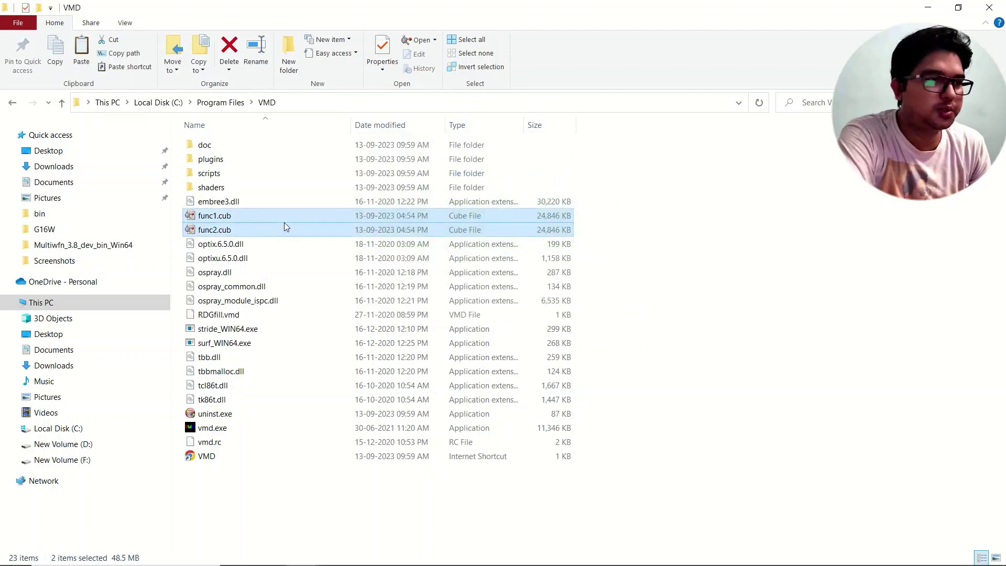
Locate RDGfill.vmd in the examples folder of Multiwfn_3.8_dev_bin_Win64 and select it
click(301, 553)
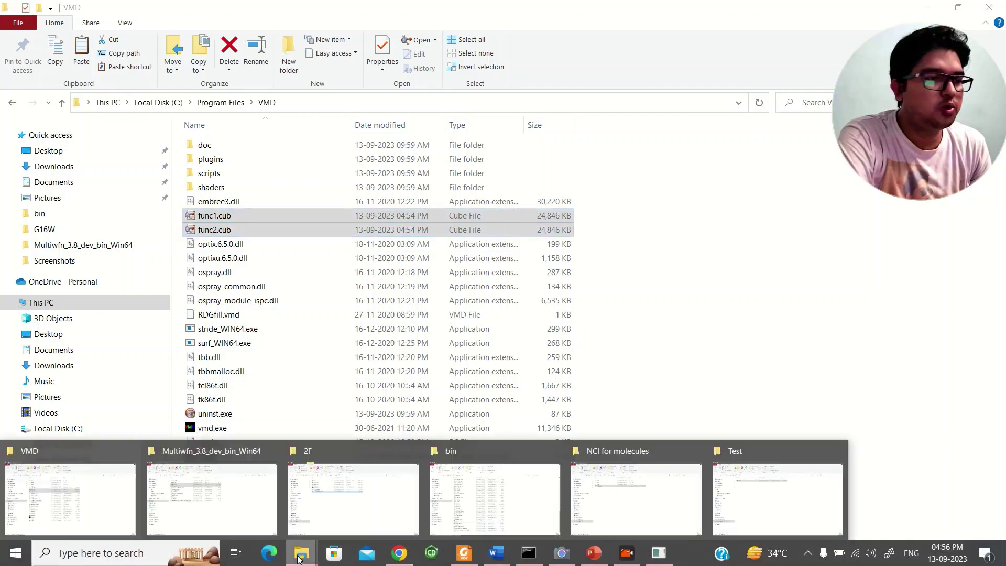
click(239, 494)
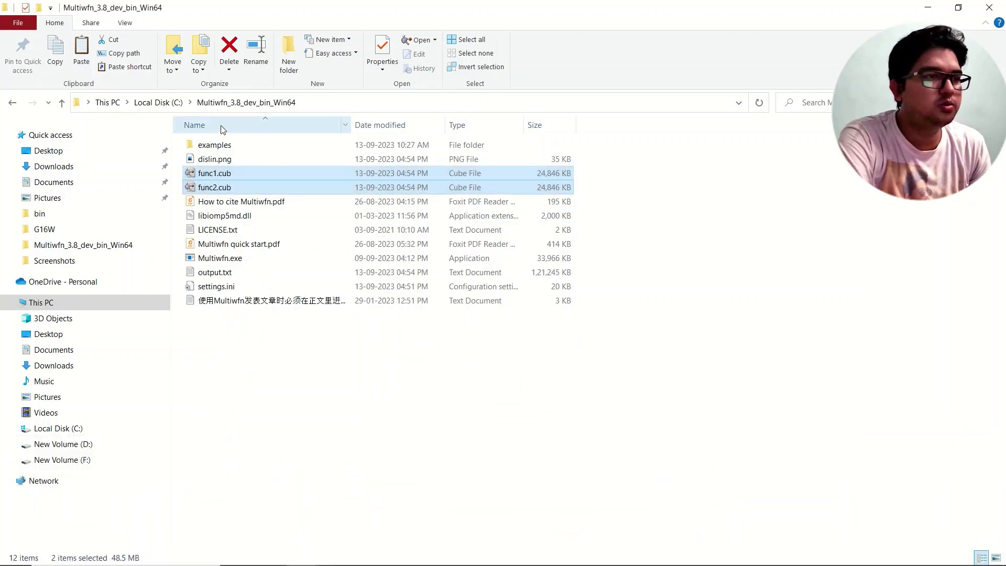
double_click(233, 150)
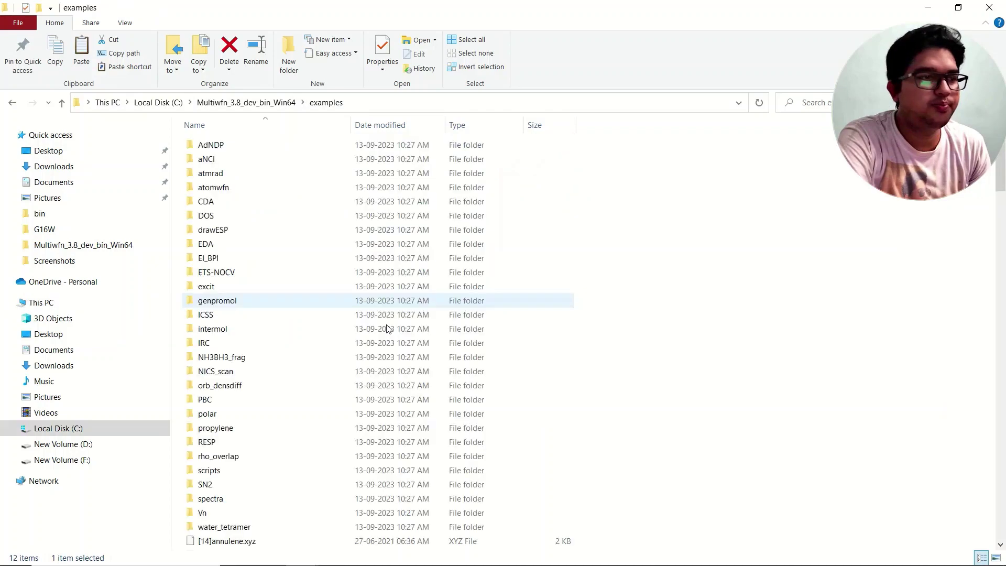
scroll(415, 408, down, 12)
scroll(415, 409, down, 20)
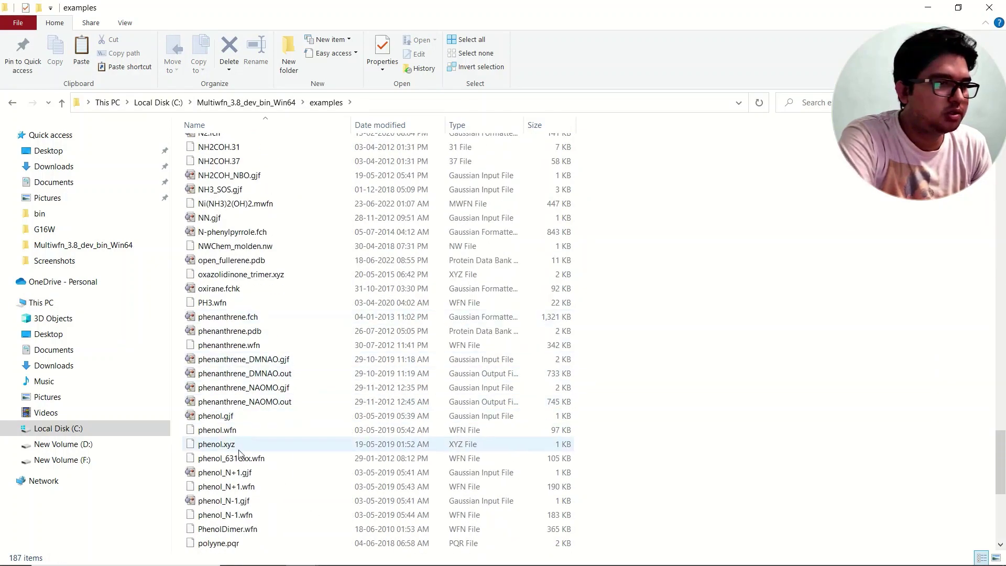
scroll(223, 454, down, 5)
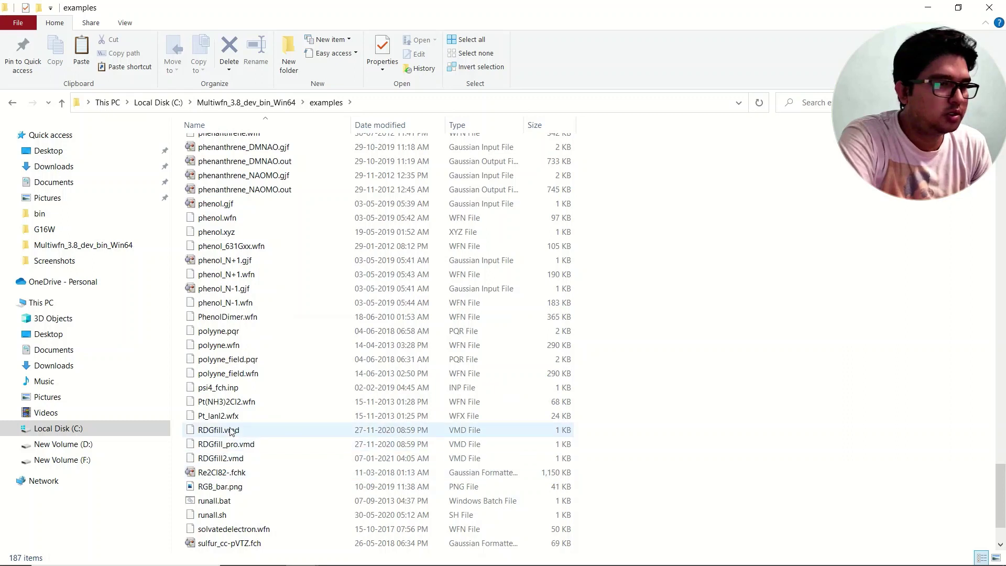
click(231, 431)
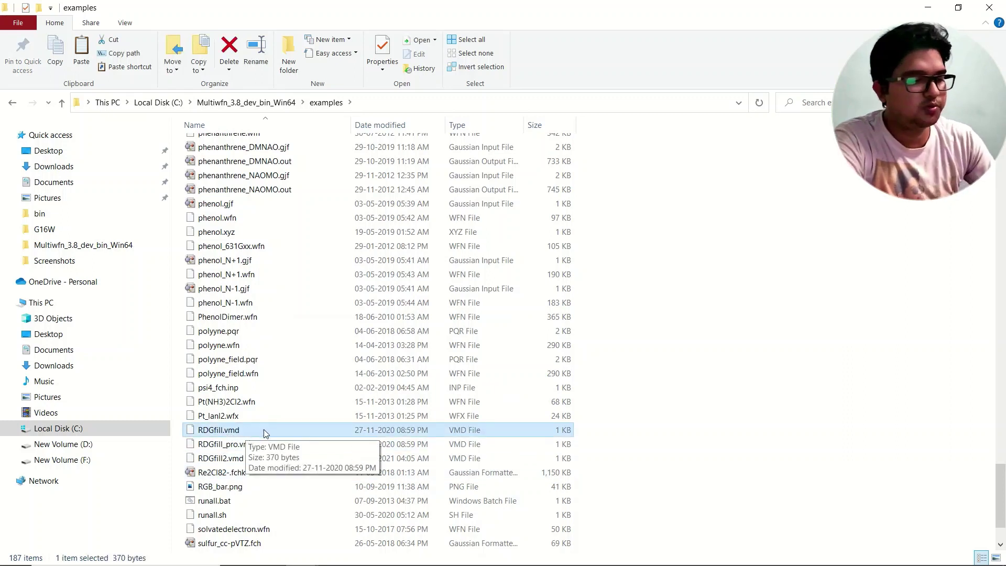
Return to the VMD folder and check that it contains RDGfill.vmd
mouse_move(346, 561)
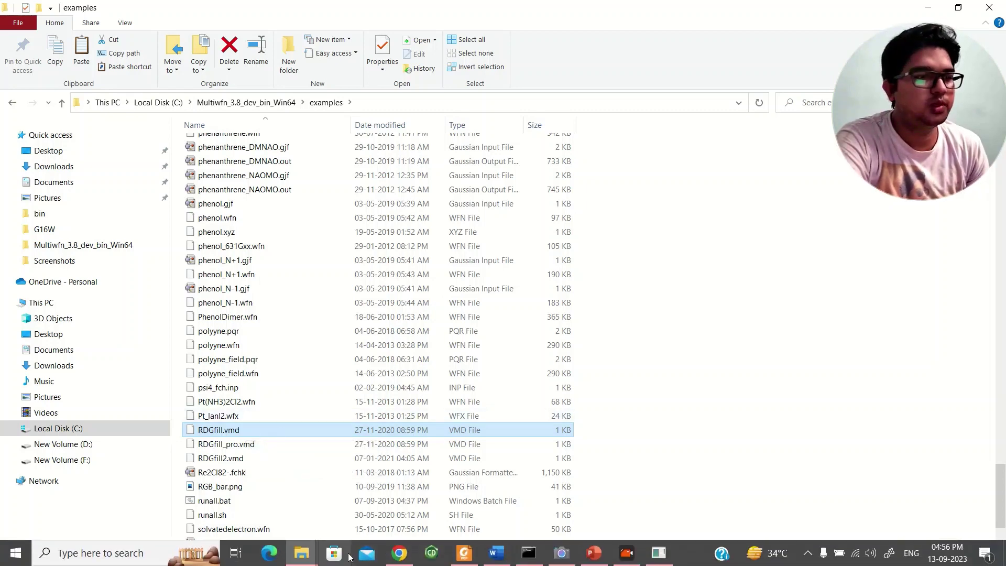
click(301, 552)
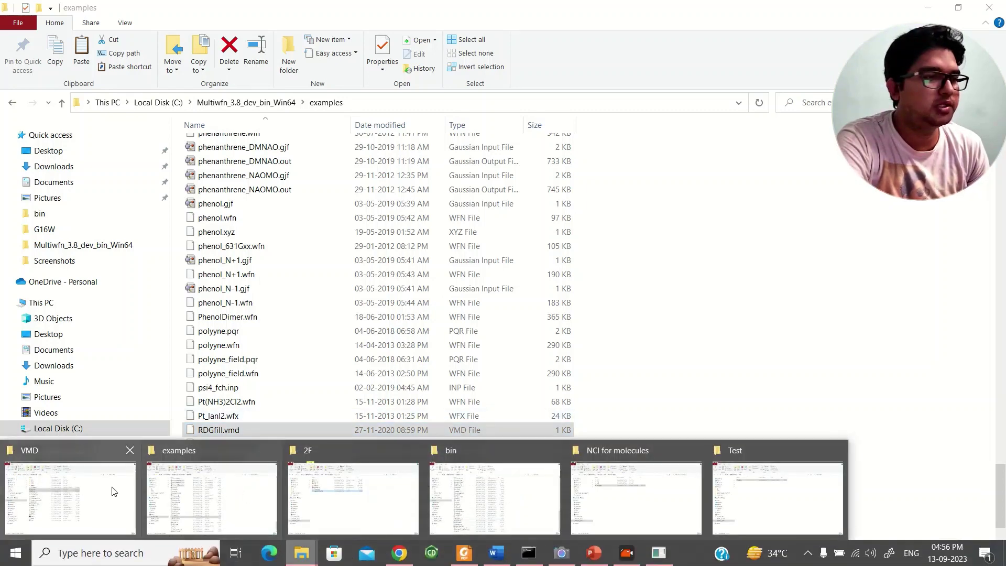
click(114, 492)
click(630, 255)
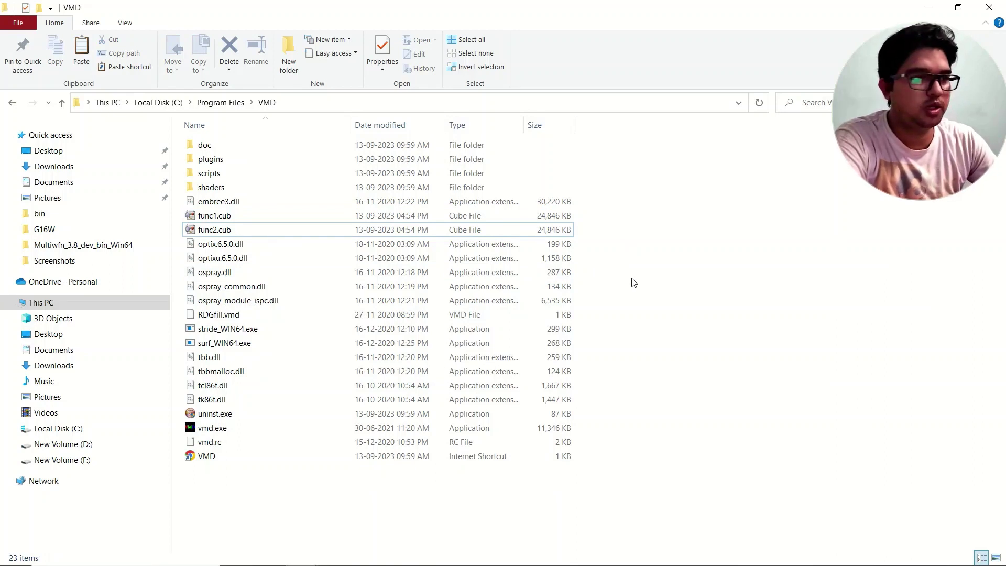
click(243, 318)
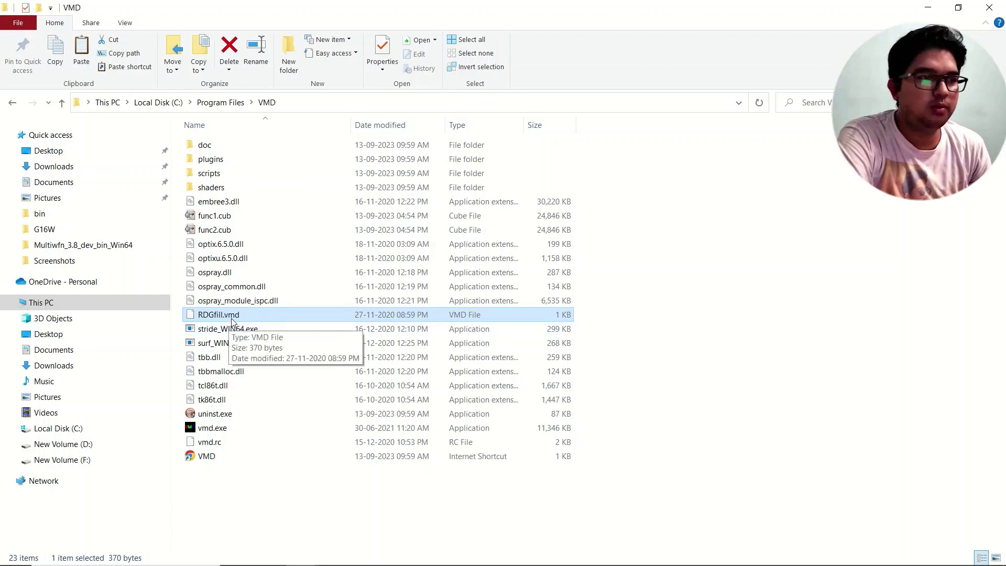
click(254, 491)
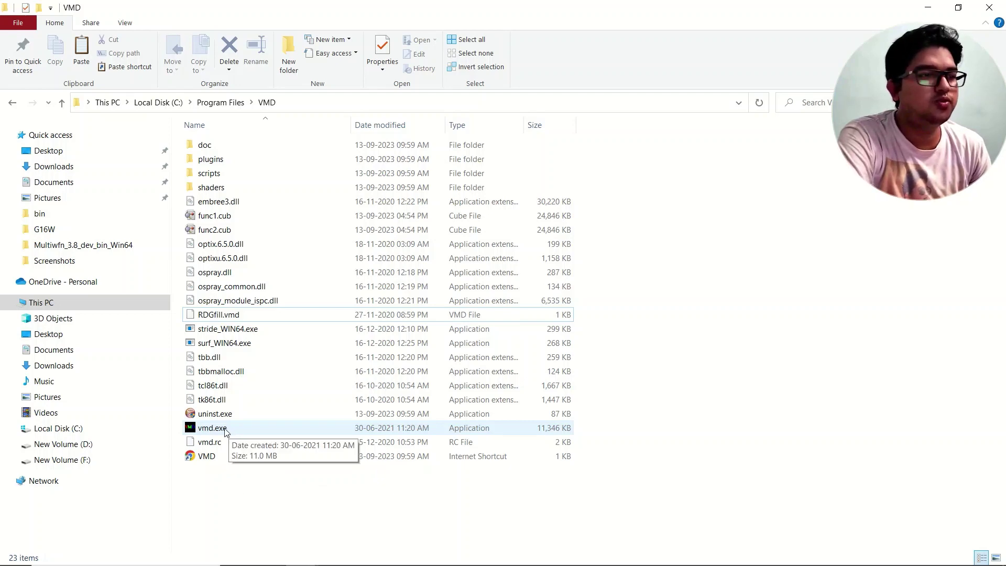
Launch VMD from its program folder and run the RDGfill.vmd script with the command source RDGfill.vmd
double_click(212, 428)
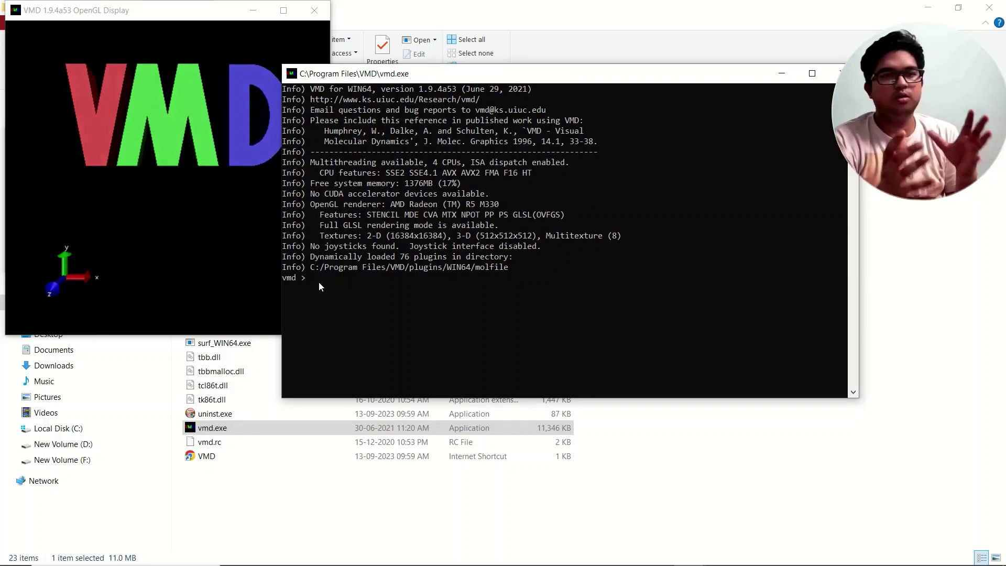
text(source)
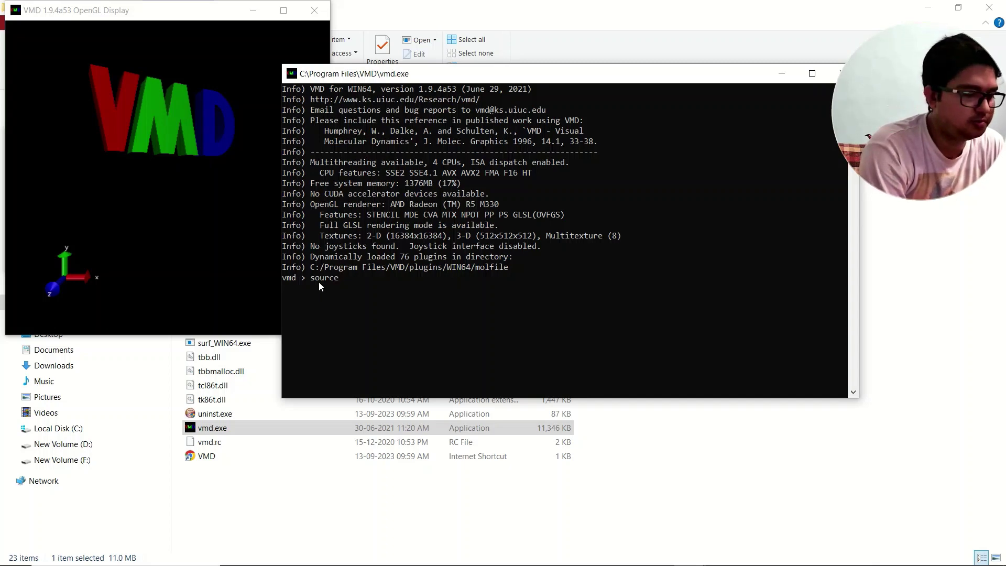
text( RDG)
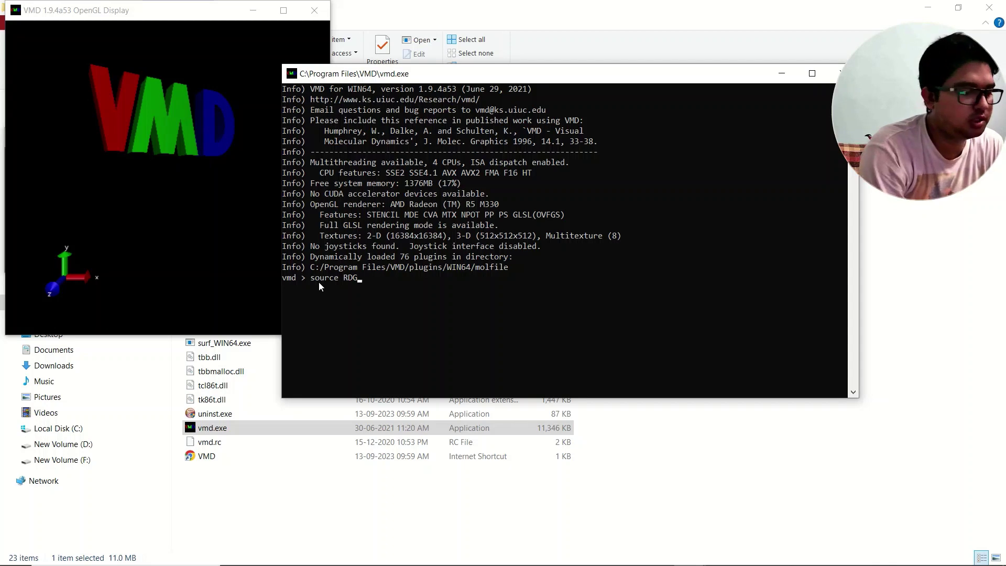
text(fill.)
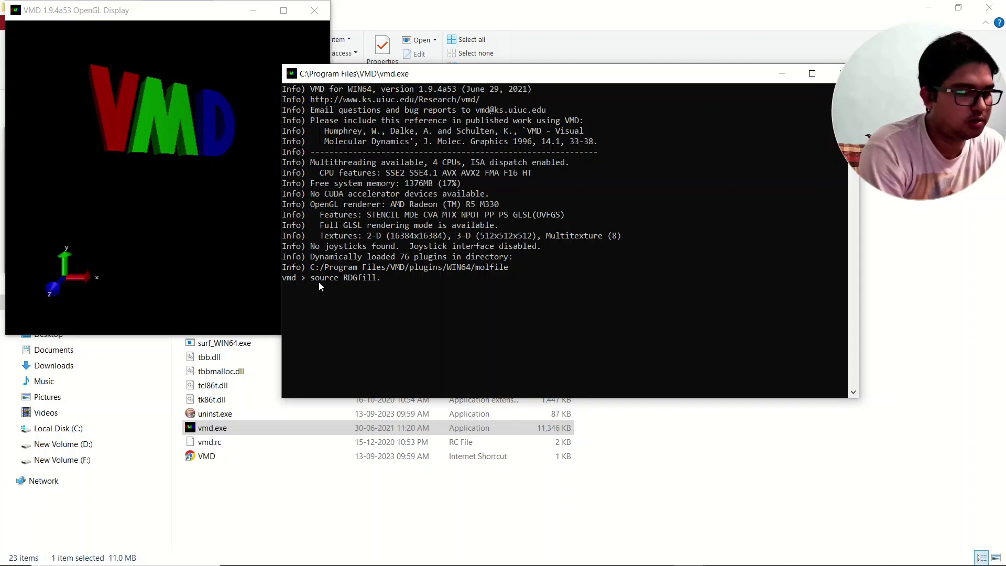
text(vmd)
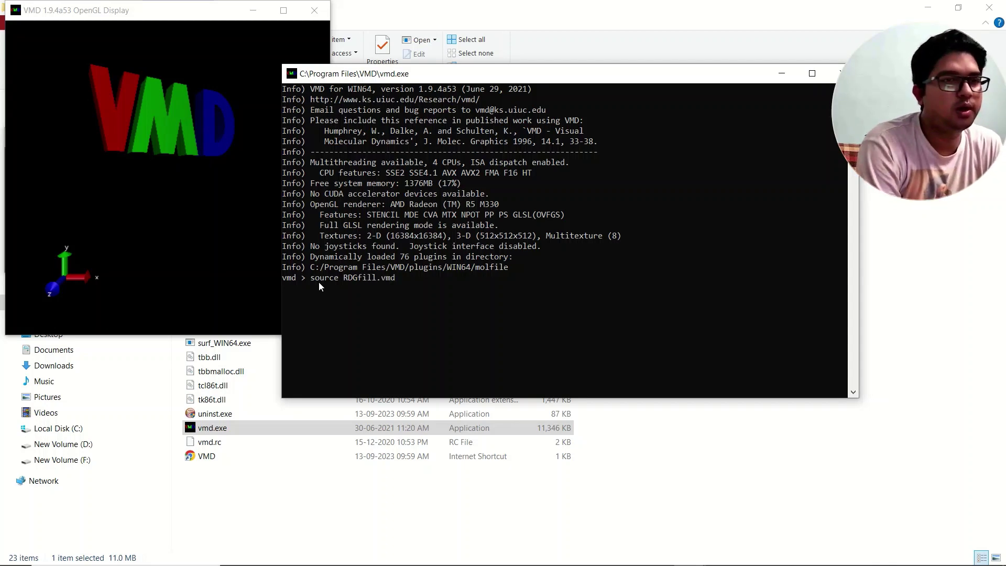
key(Return)
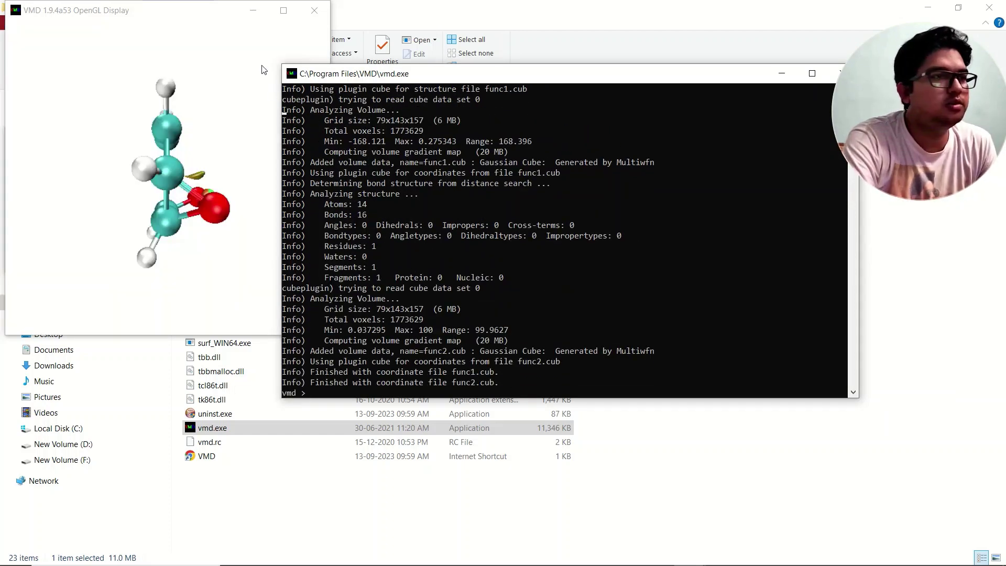
Maximize the OpenGL display and rotate the molecule to examine the RDG isosurfaces inside the ring
click(284, 10)
drag(379, 222, 512, 290)
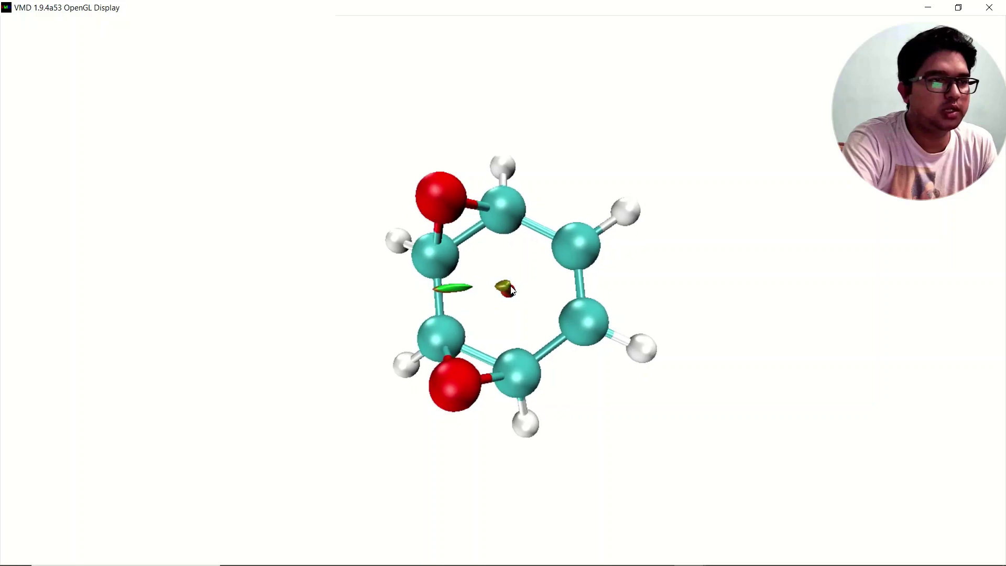
drag(500, 387, 534, 296)
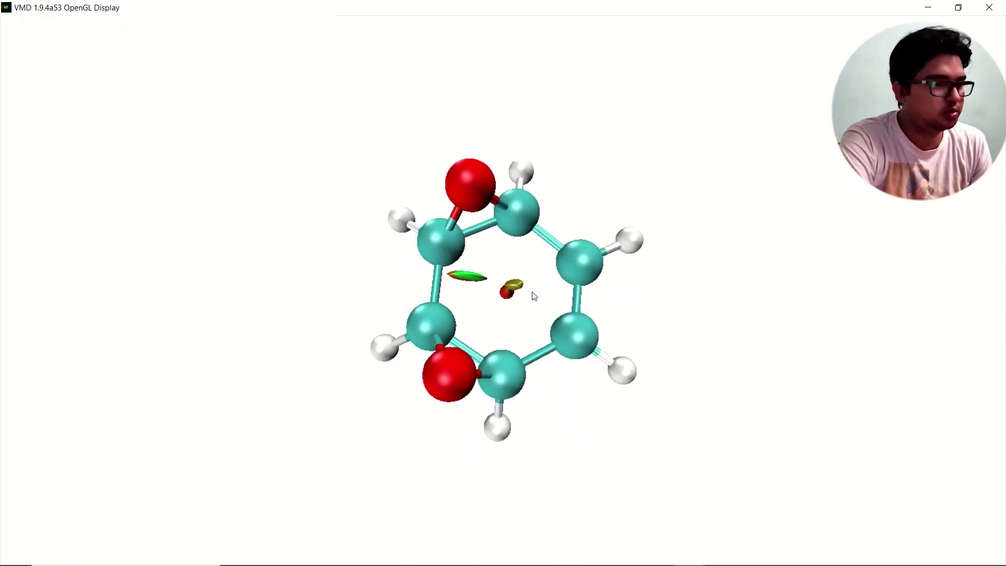
Set the VMD display projection to Orthographic, comparing it once with Perspective
mouse_move(689, 553)
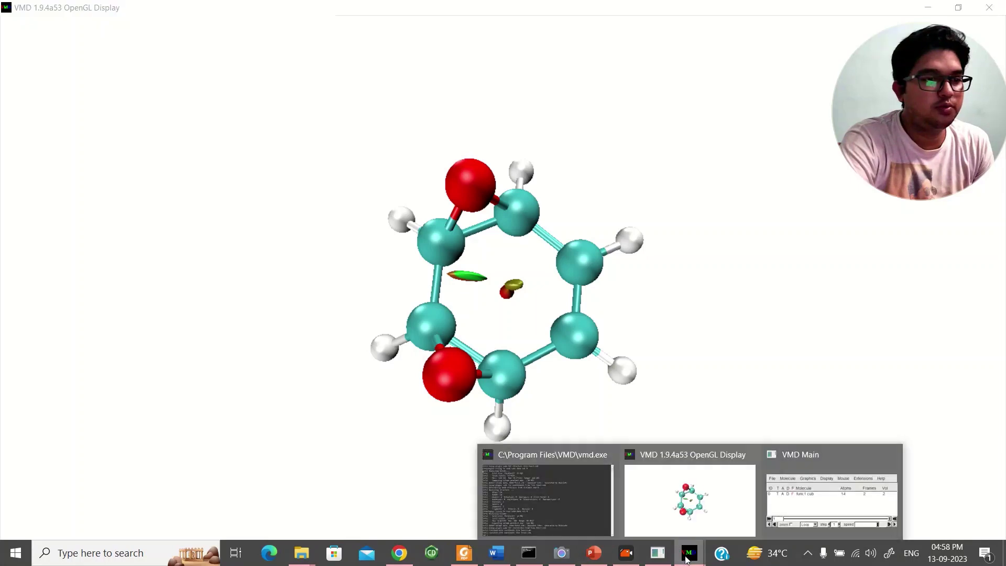
click(825, 488)
click(153, 157)
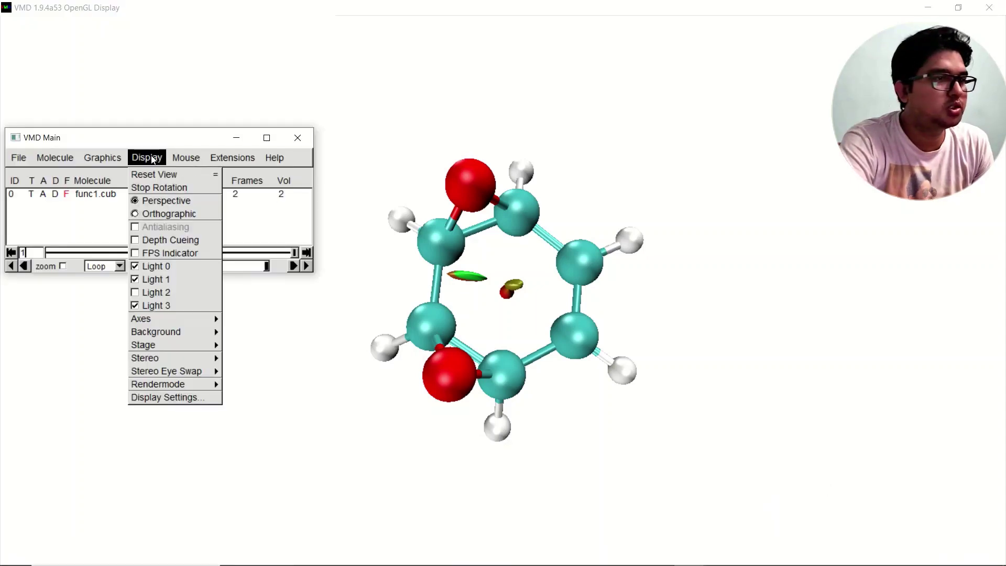
click(158, 215)
click(148, 157)
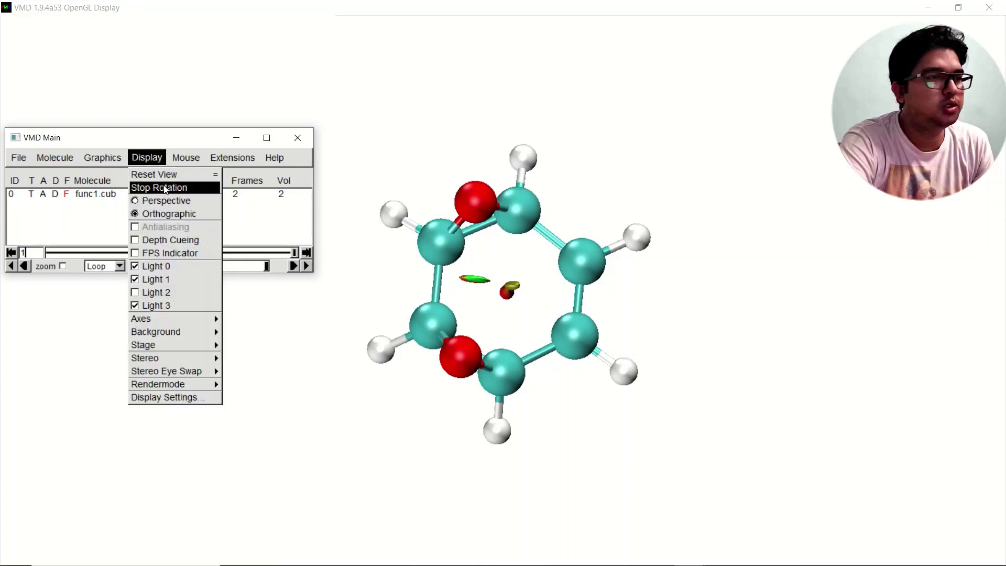
click(167, 201)
click(153, 158)
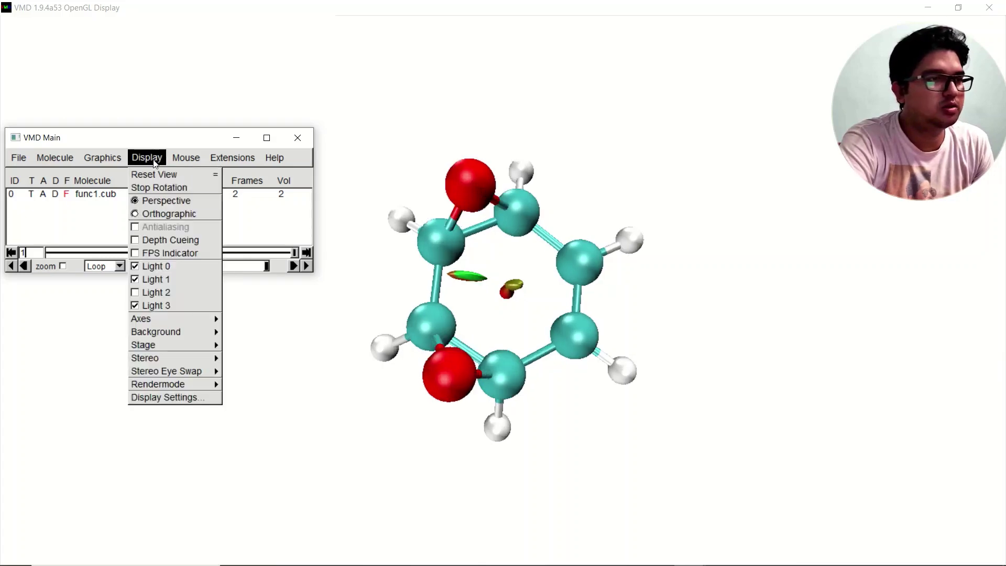
click(173, 214)
Inspect the isosurfaces in the orthographic view up close from a slightly different angle, then close VMD
click(522, 250)
mouse_move(522, 250)
mouse_down()
mouse_move(524, 220)
mouse_move(526, 262)
mouse_up()
scroll(527, 261, down, 5)
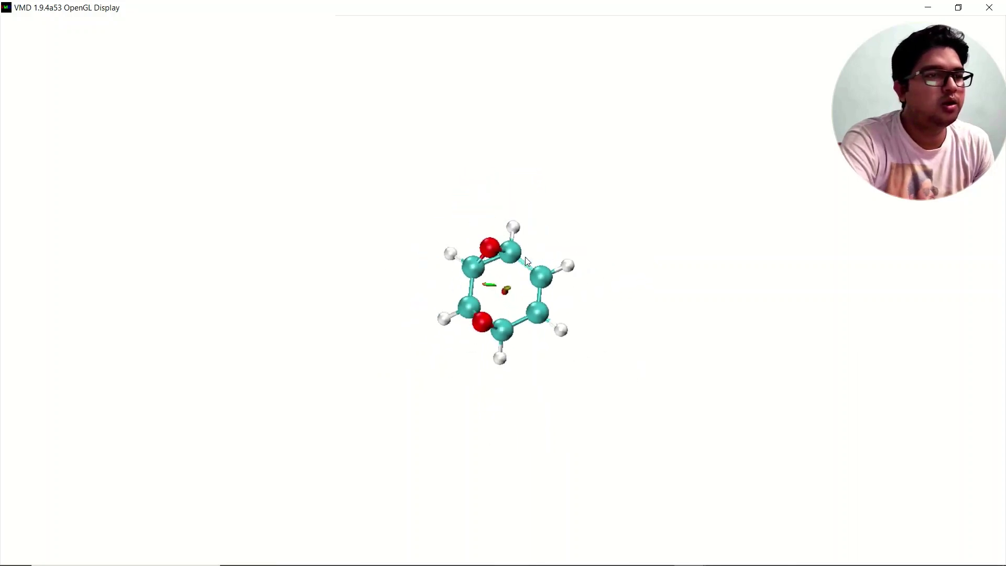
scroll(526, 262, up, 10)
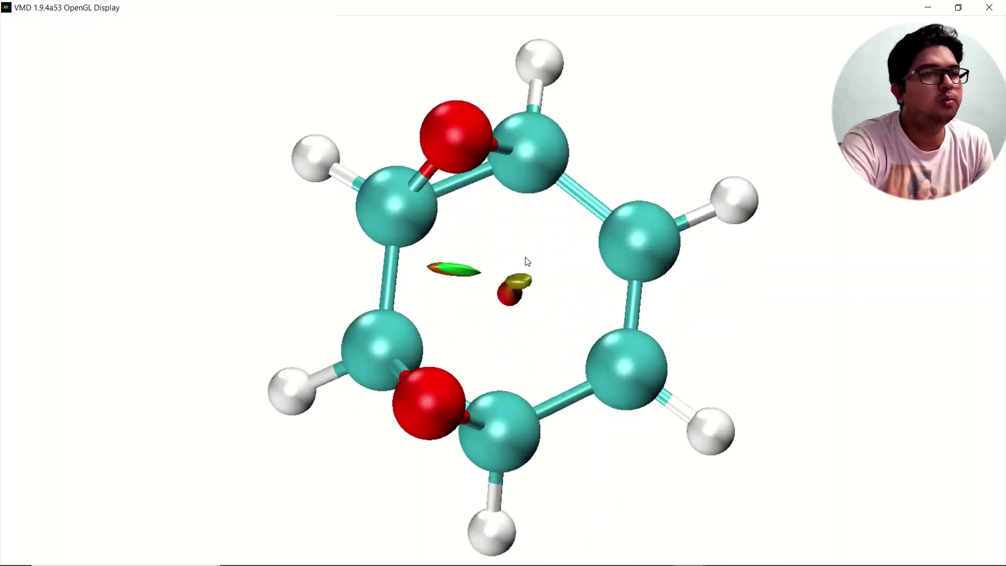
drag(514, 290, 511, 278)
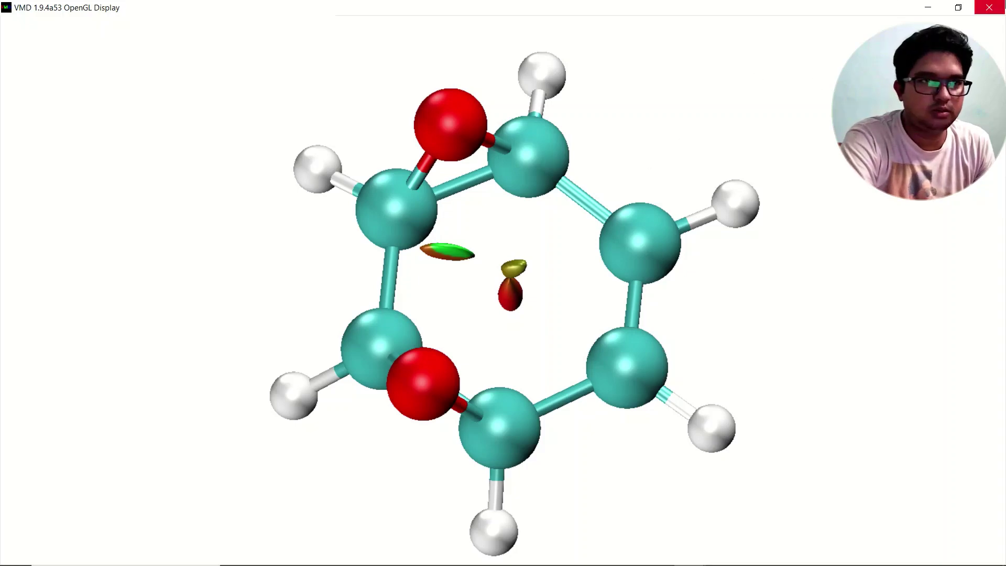
click(989, 7)
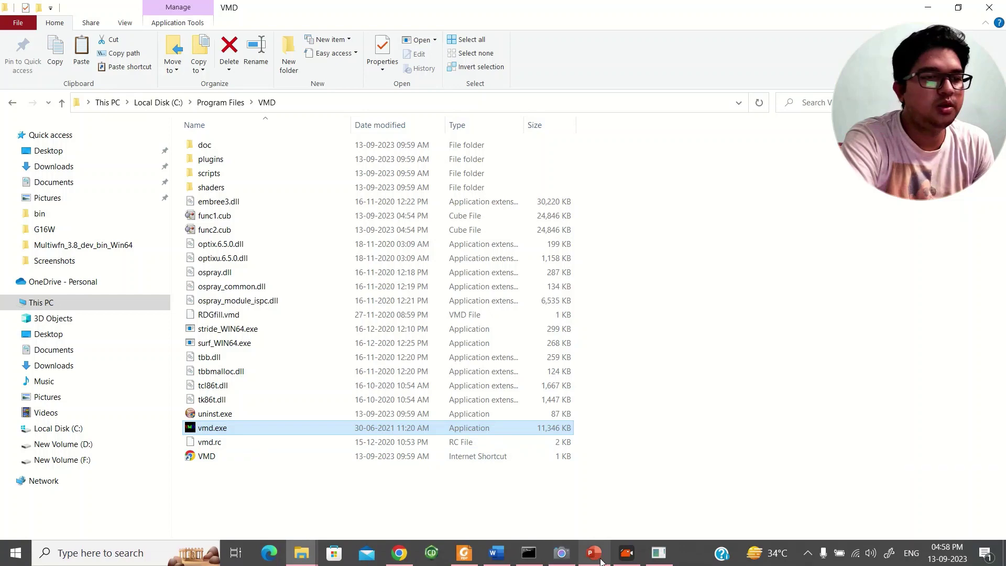
Switch to PowerPoint to view the RDG scatter graphs on the NCI analysis slide of NICS.pptx, then minimize it
click(600, 555)
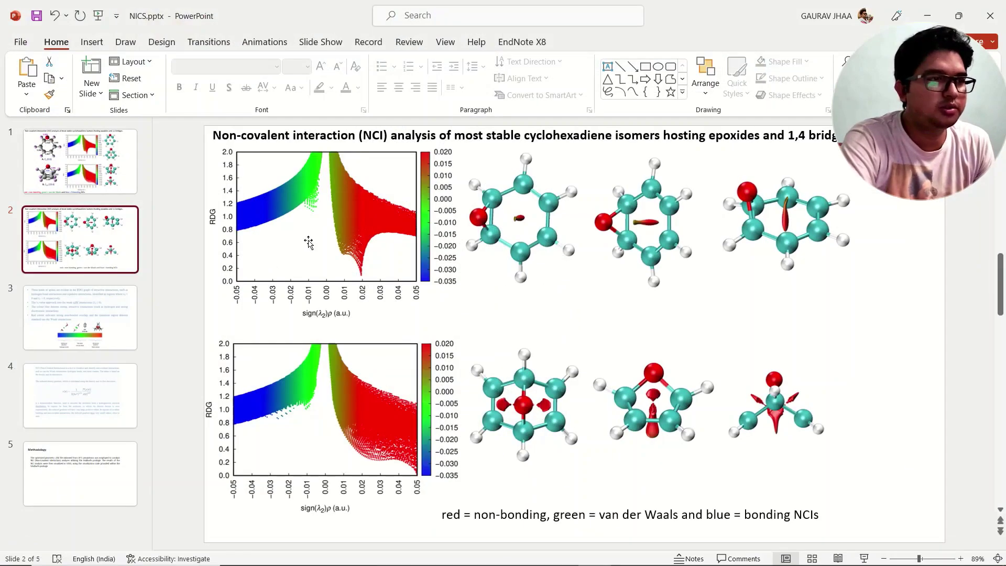
click(926, 18)
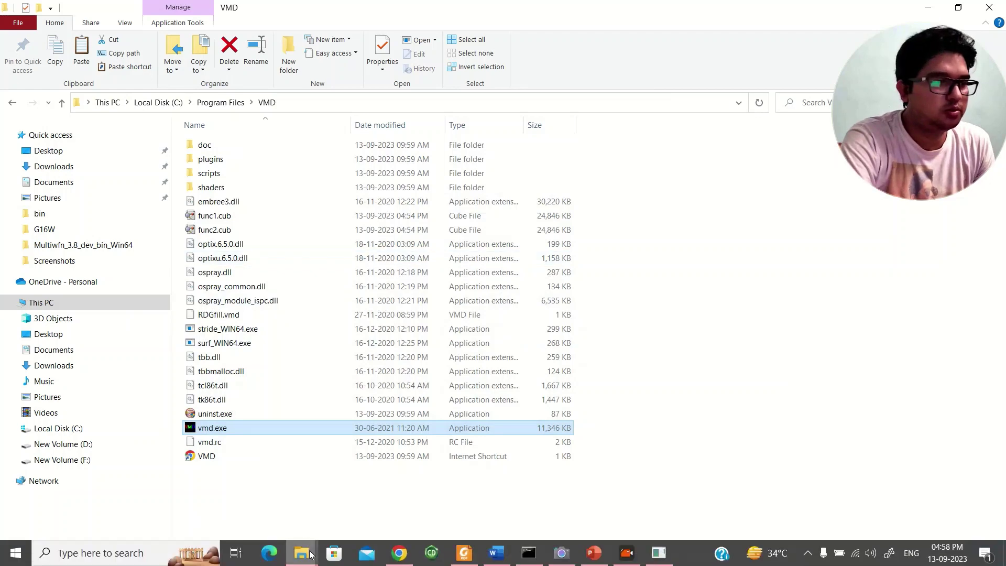
Copy output.txt from the Multiwfn_3.8_dev_bin_Win64 folder into gnuplot's bin folder on drive F, replacing the existing file
mouse_move(309, 555)
click(254, 503)
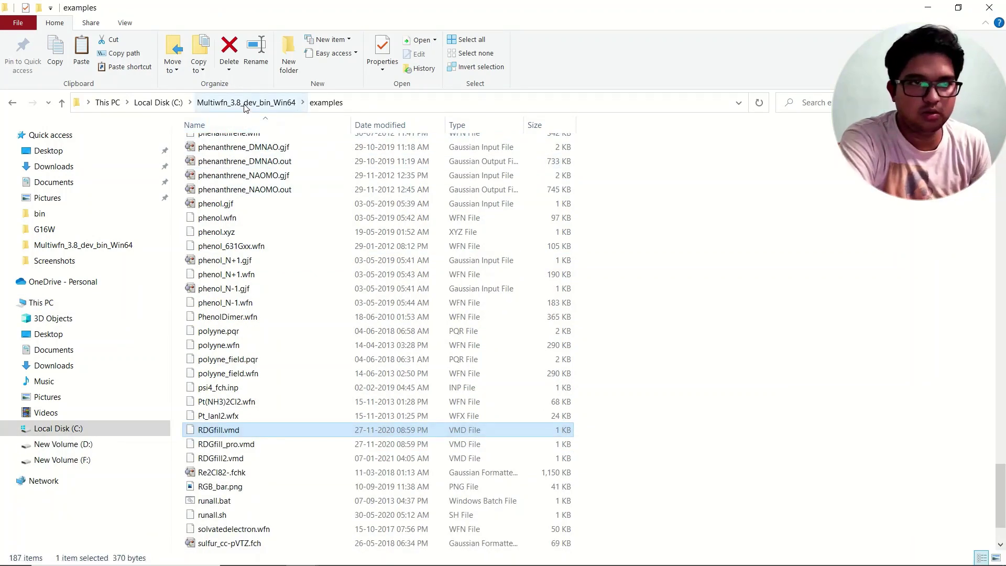
scroll(309, 365, down, 2)
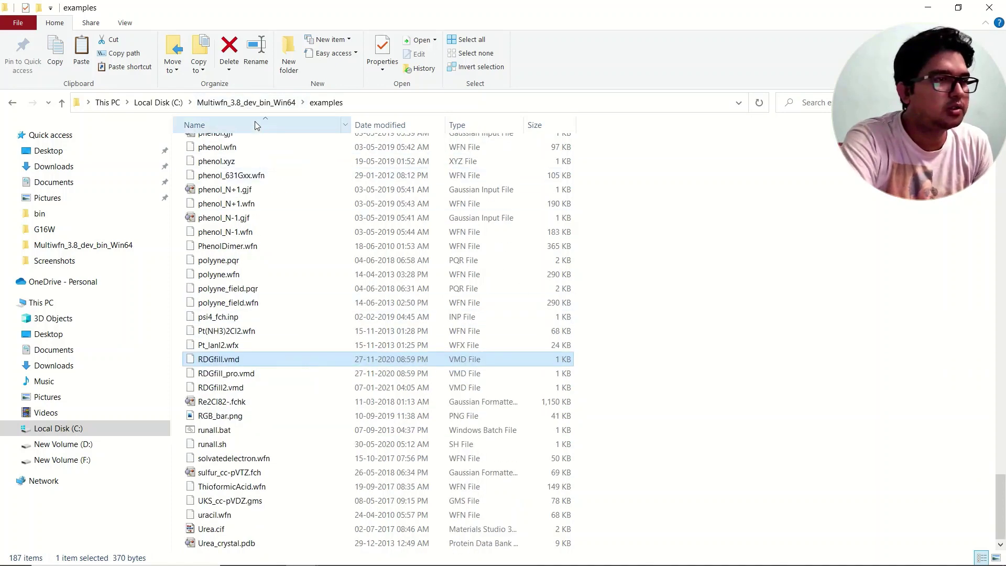
click(246, 102)
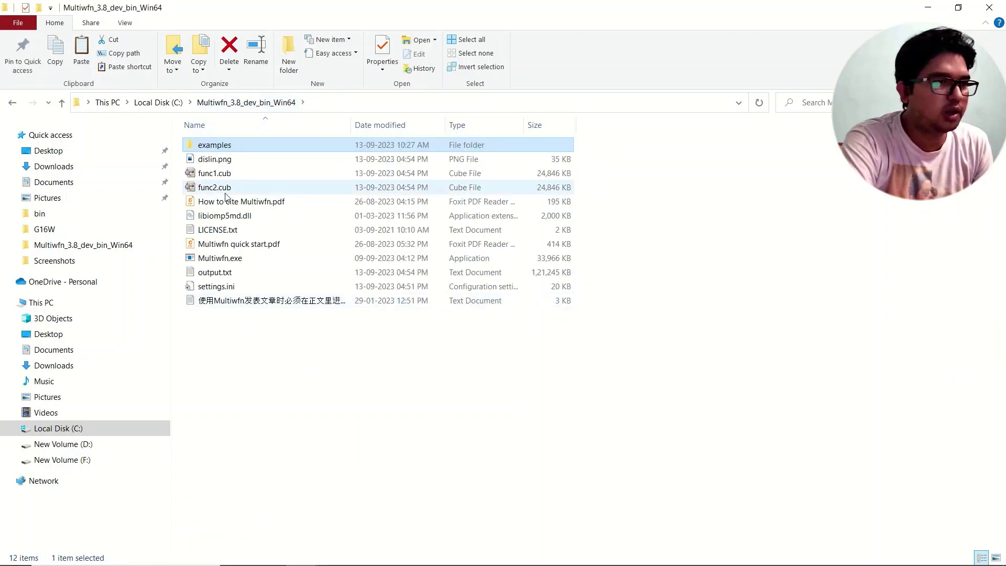
click(219, 274)
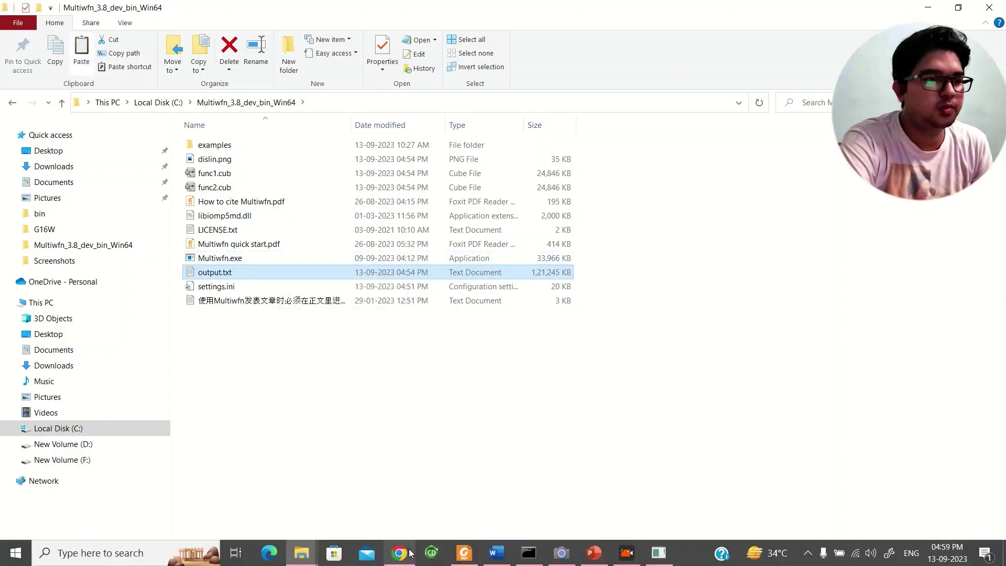
click(302, 557)
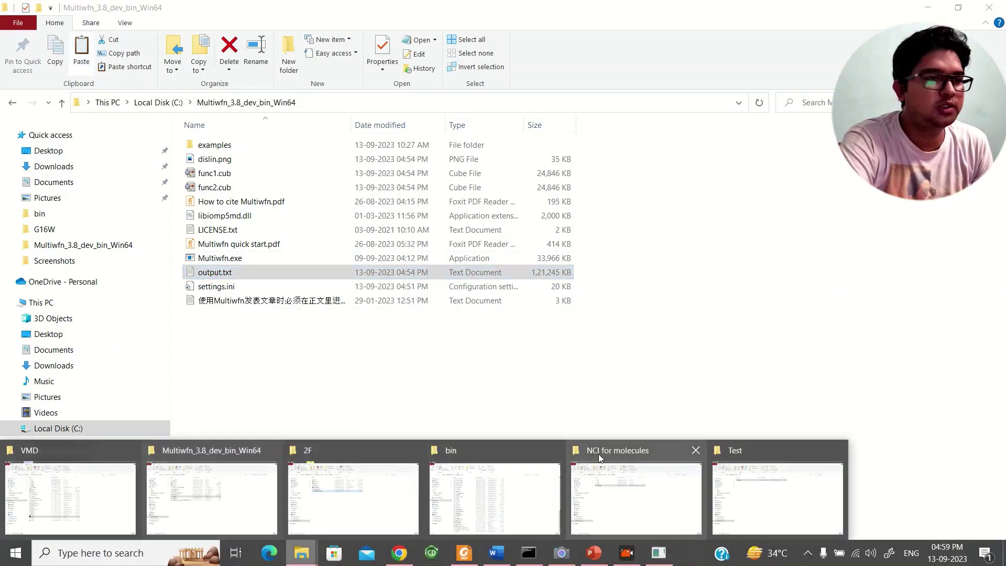
click(499, 501)
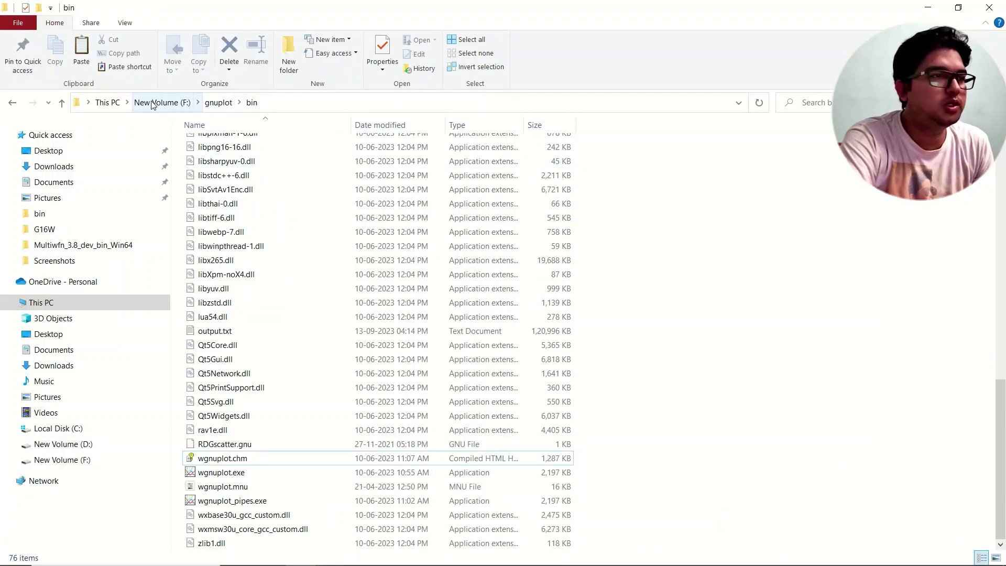
click(174, 103)
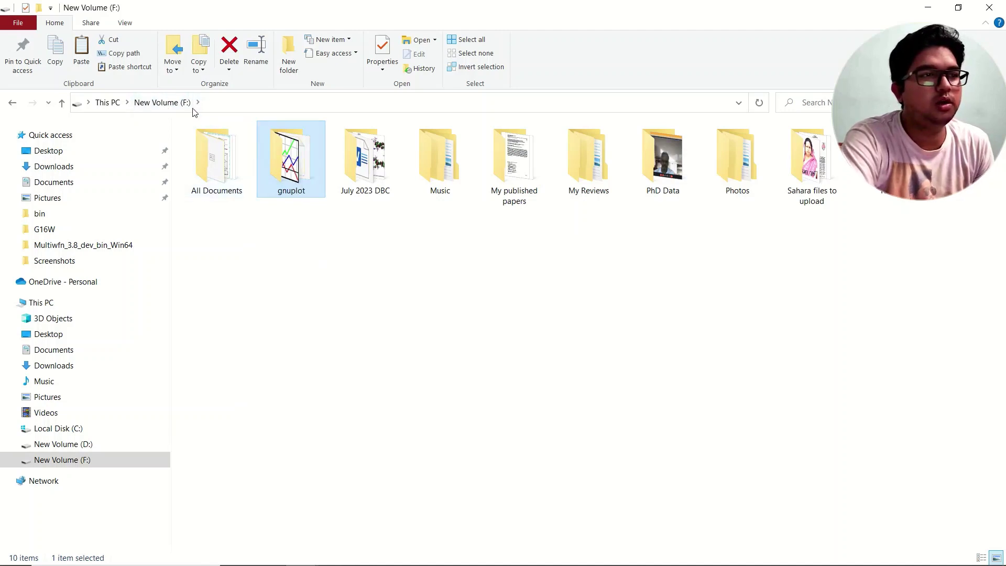
double_click(309, 168)
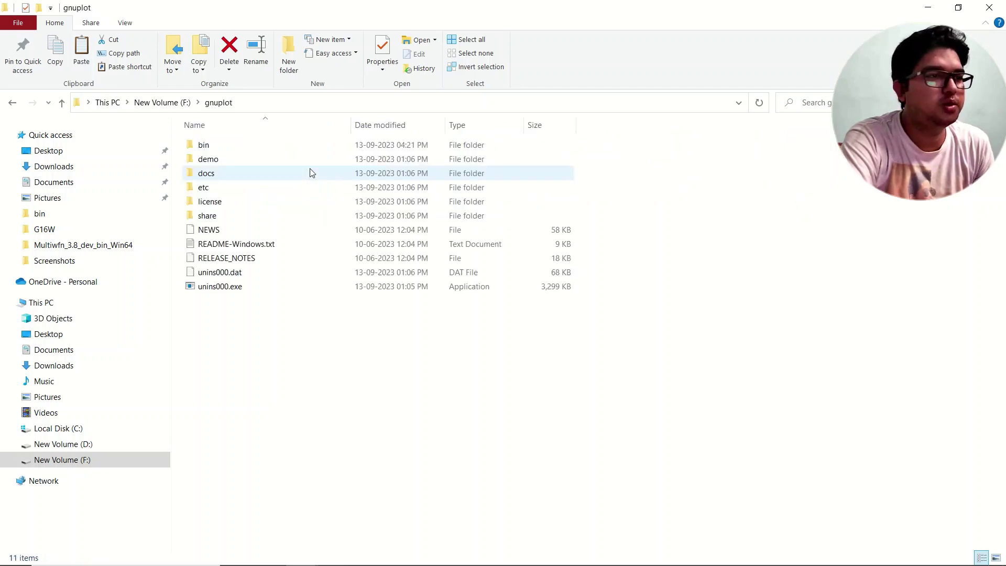
double_click(226, 148)
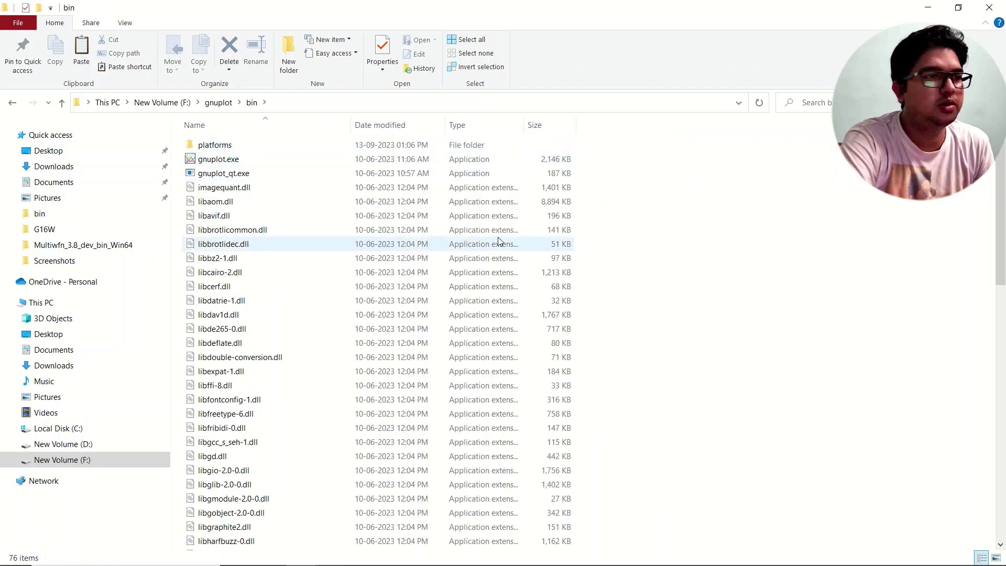
key(ctrl+v)
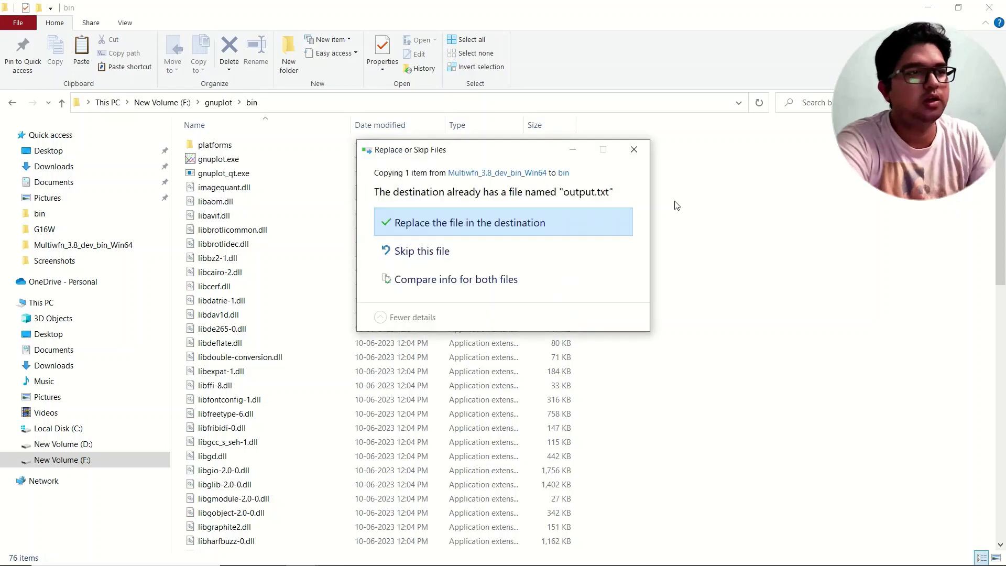
click(469, 227)
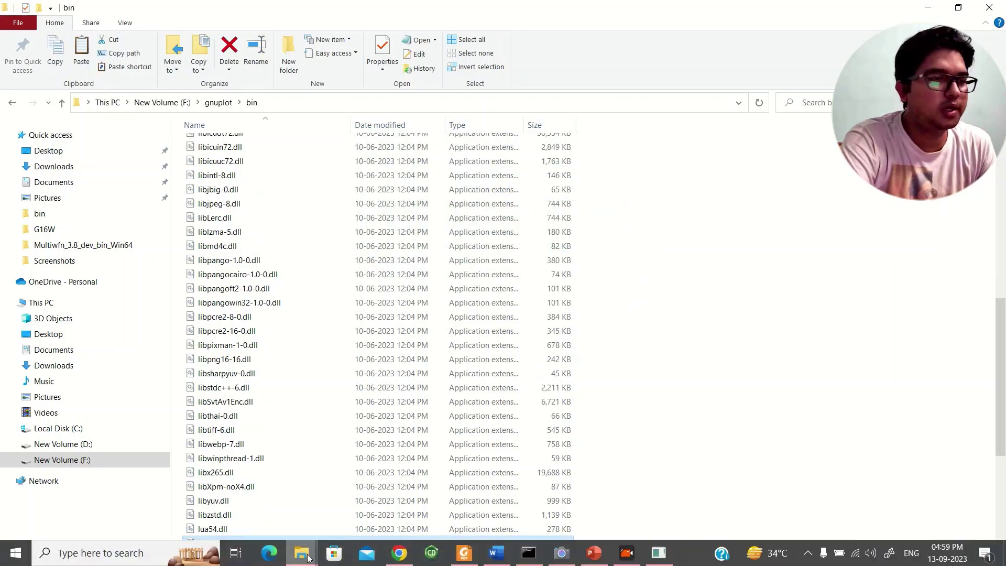
Locate RDGscatter.gnu in the examples\scripts folder of Multiwfn_3.8_dev_bin_Win64 and select it
mouse_move(301, 551)
click(212, 482)
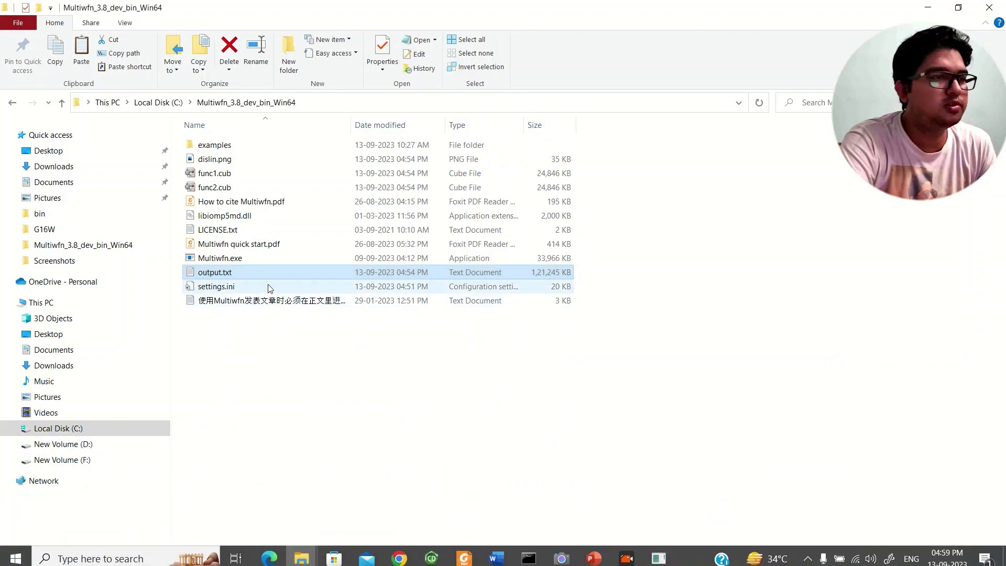
double_click(204, 147)
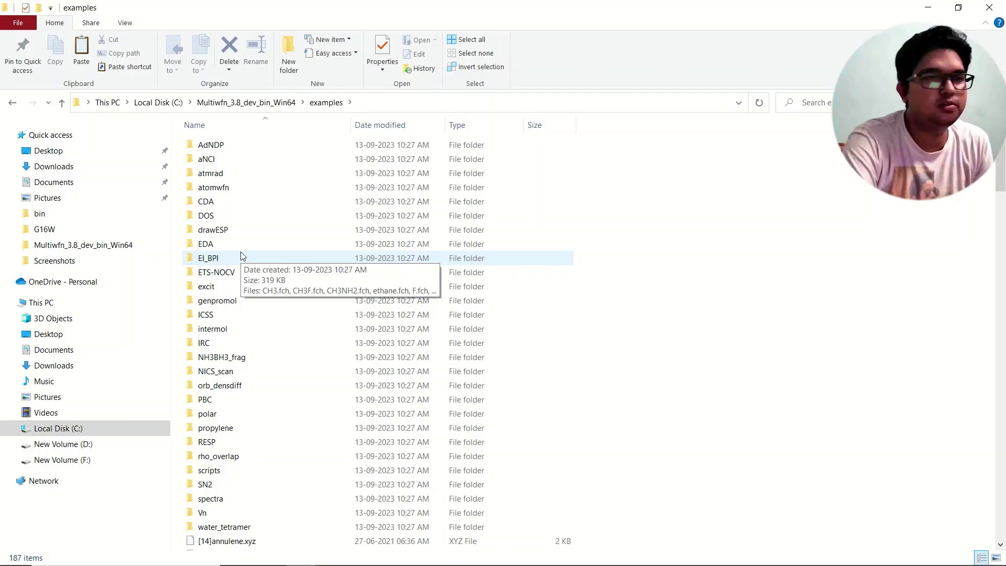
scroll(243, 344, down, 5)
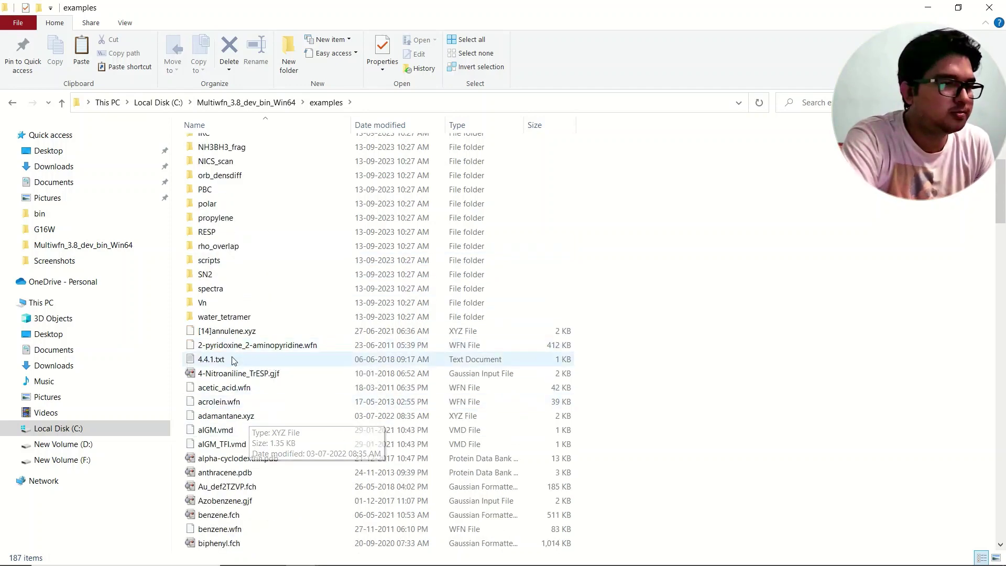
click(225, 261)
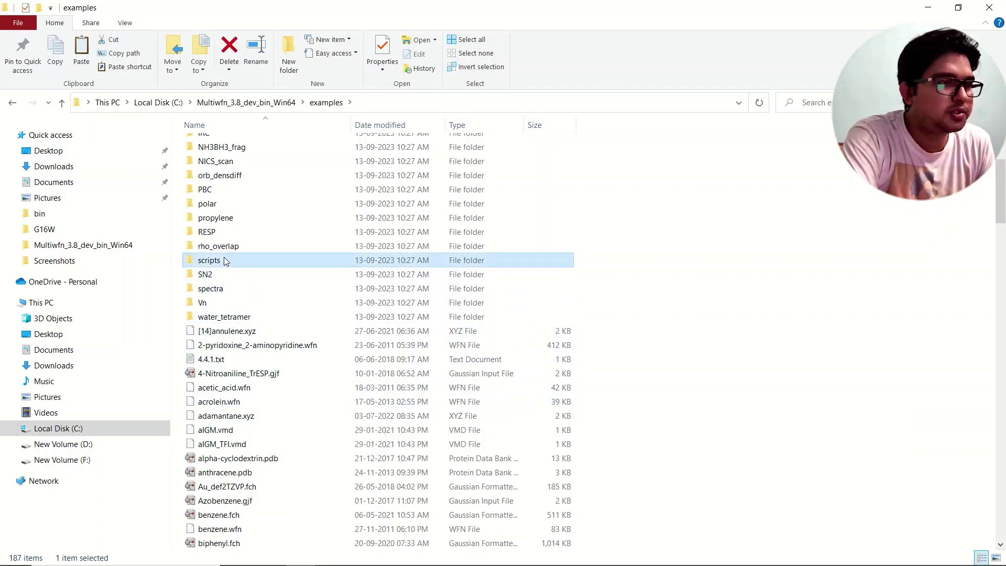
double_click(225, 260)
scroll(285, 263, down, 5)
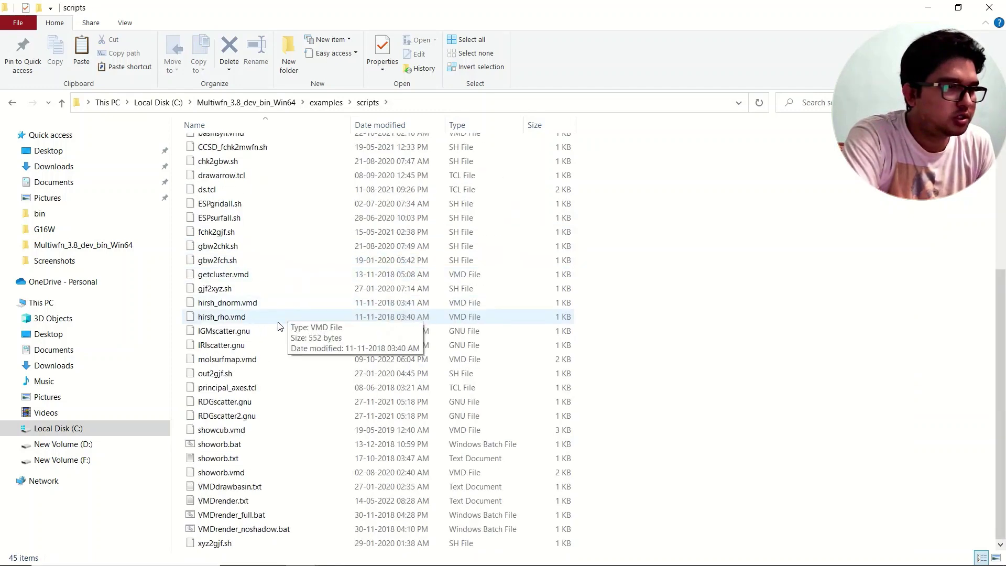
click(246, 405)
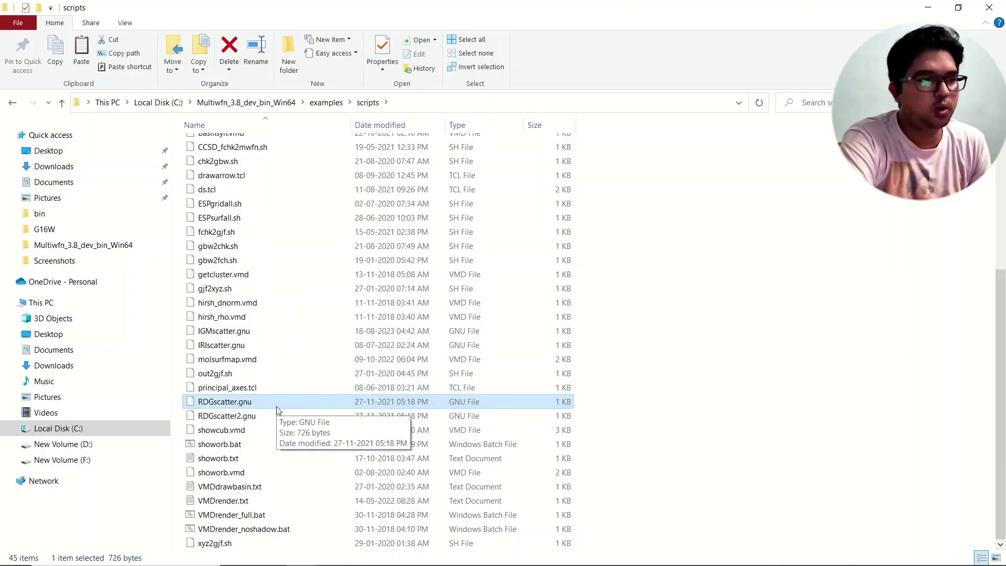
Switch to gnuplot's bin folder on drive F and locate the RDGscatter.gnu copy there
click(301, 553)
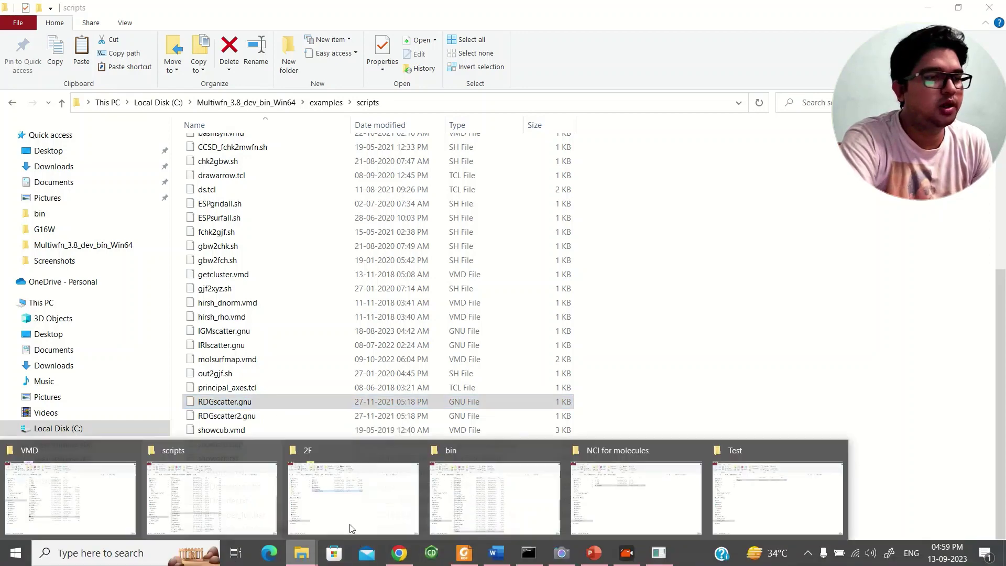
click(496, 484)
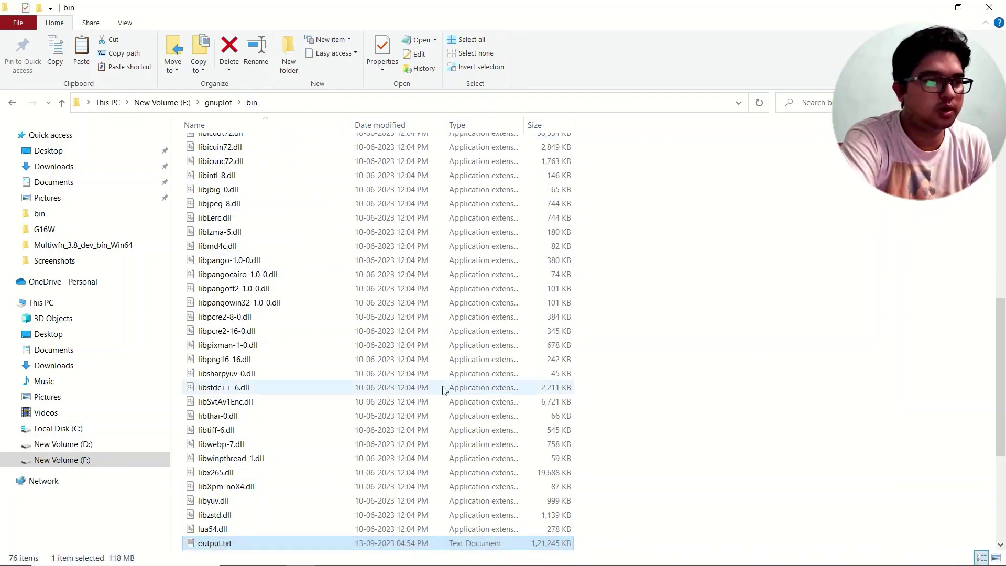
scroll(325, 461, down, 5)
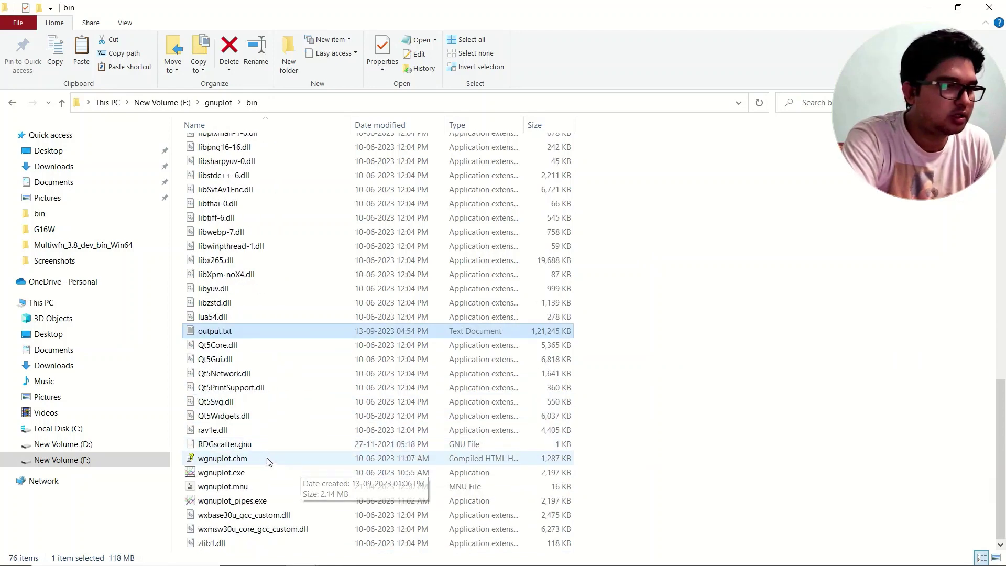
click(238, 444)
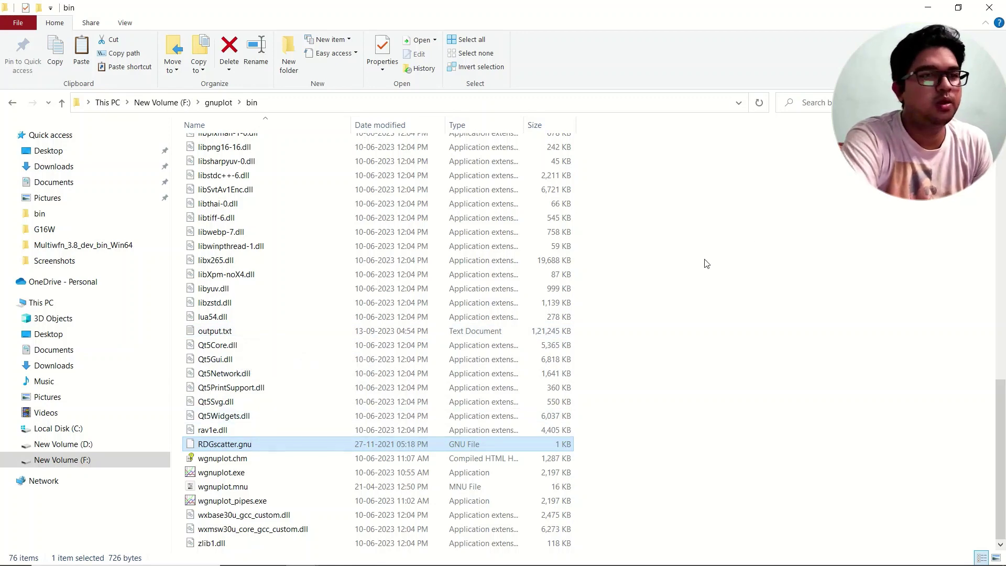
Open a Command Prompt window and move it clear of the bin folder's path
key(super)
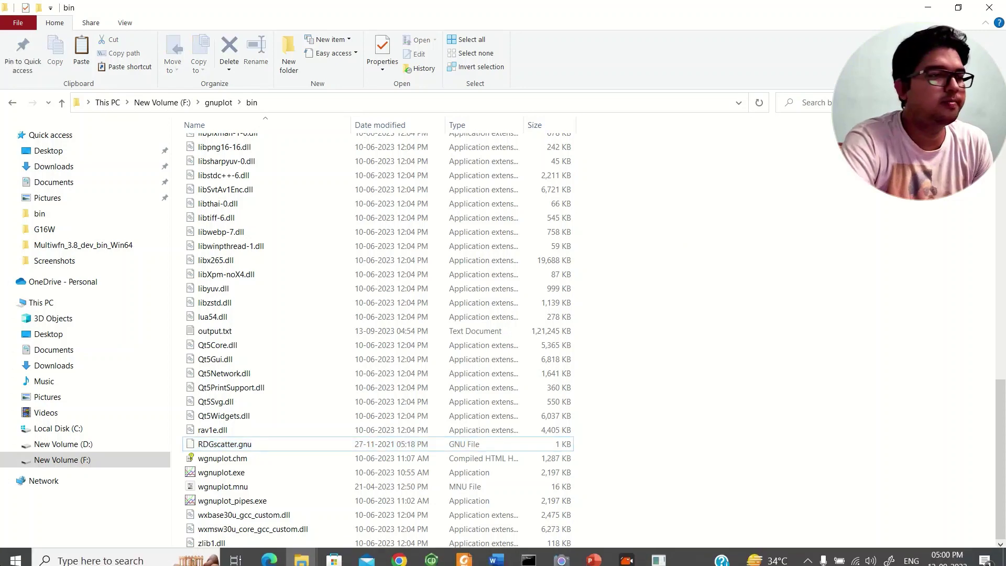
click(2, 562)
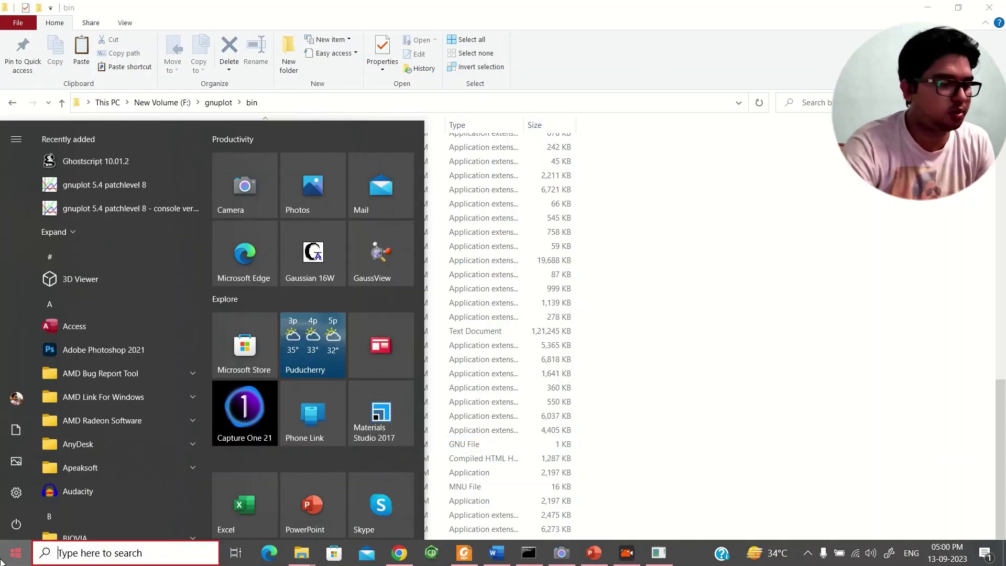
text(cmd)
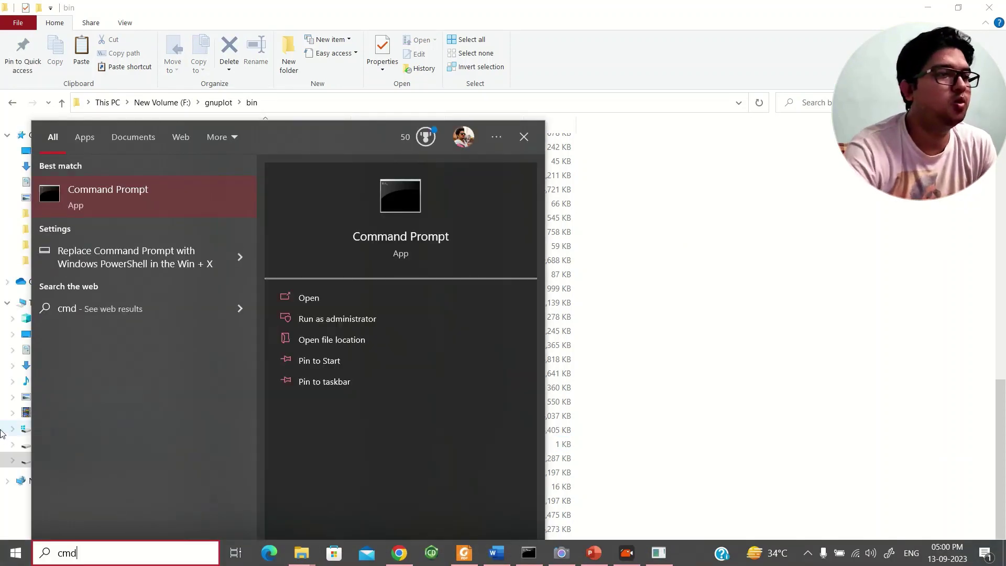
click(130, 197)
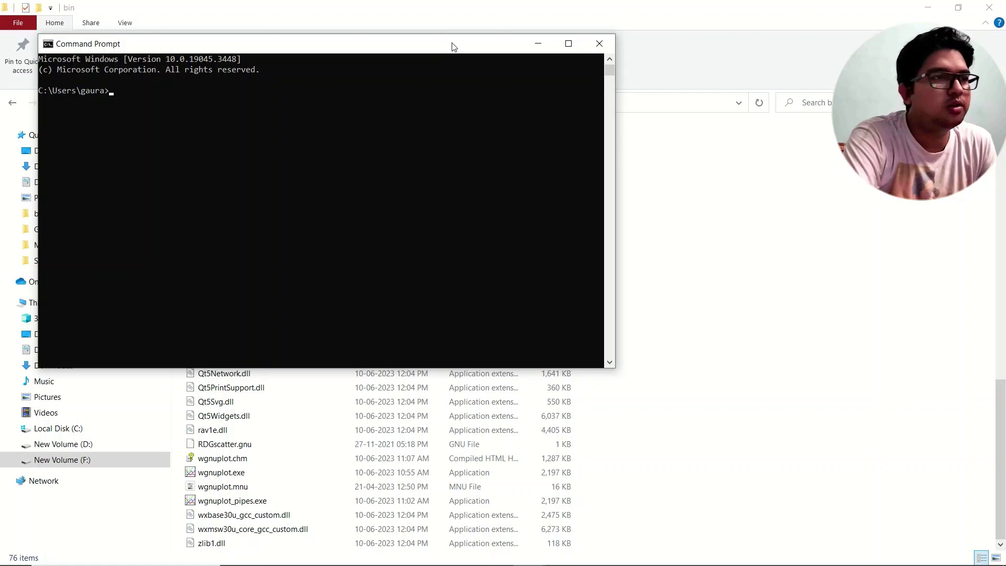
drag(453, 46, 644, 105)
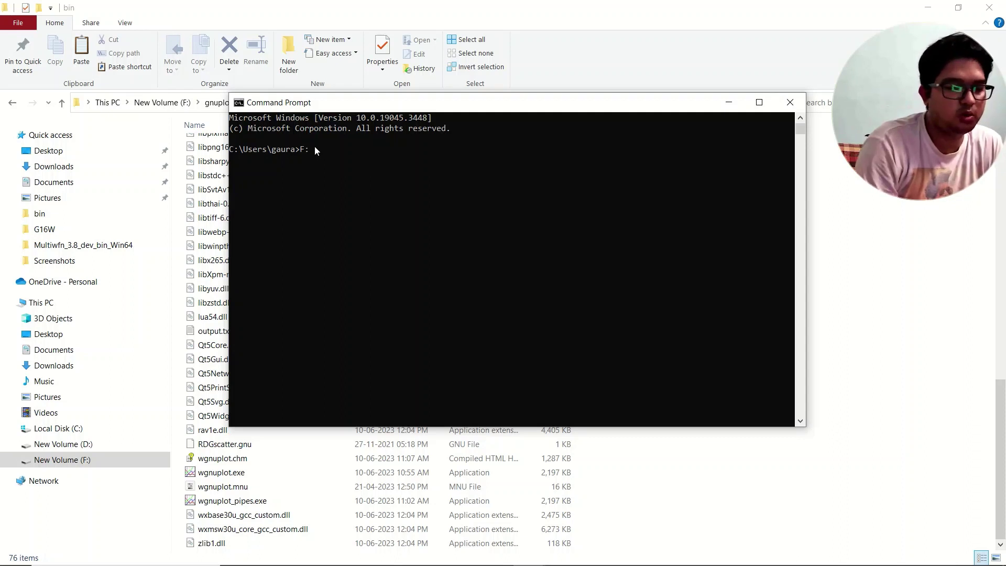
Change the Command Prompt's working directory to F:\gnuplot\bin, going through drive F: and the gnuplot folder
key(Return)
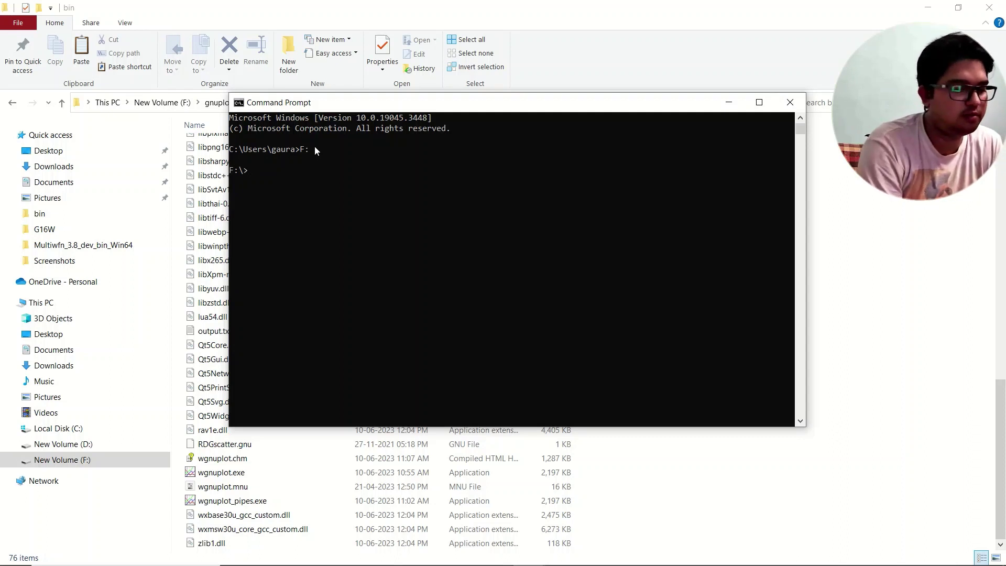
text(cd)
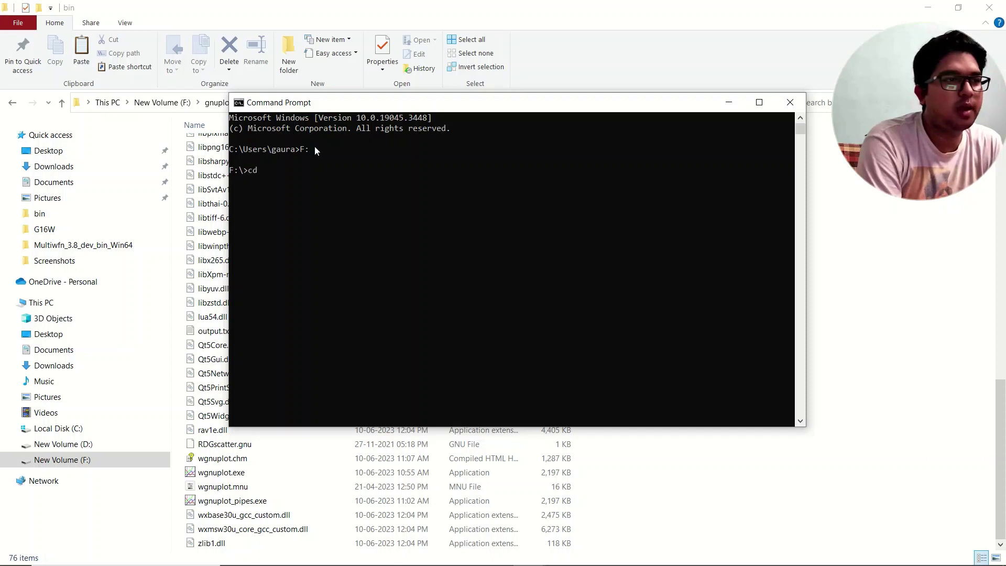
drag(526, 114, 524, 155)
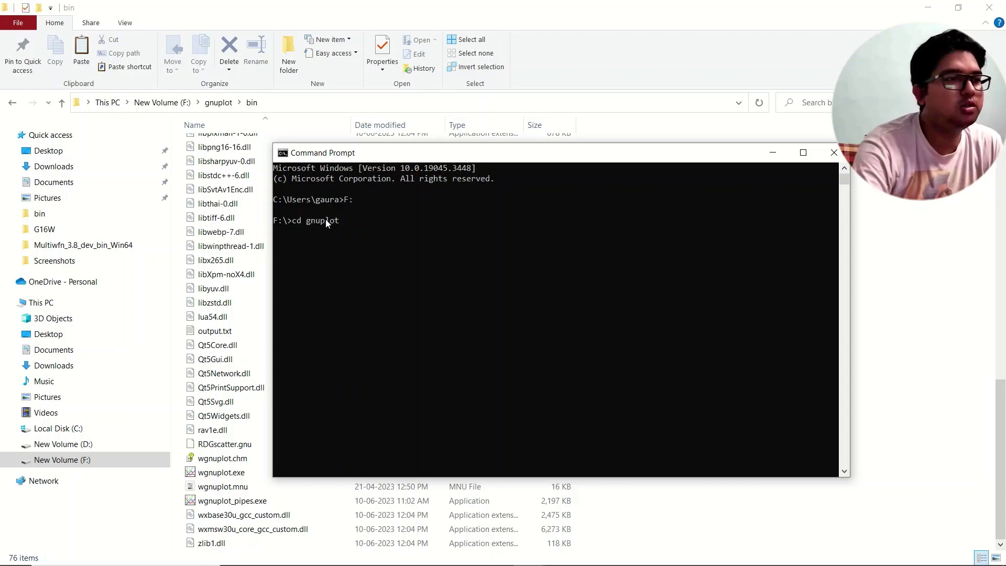
key(Return)
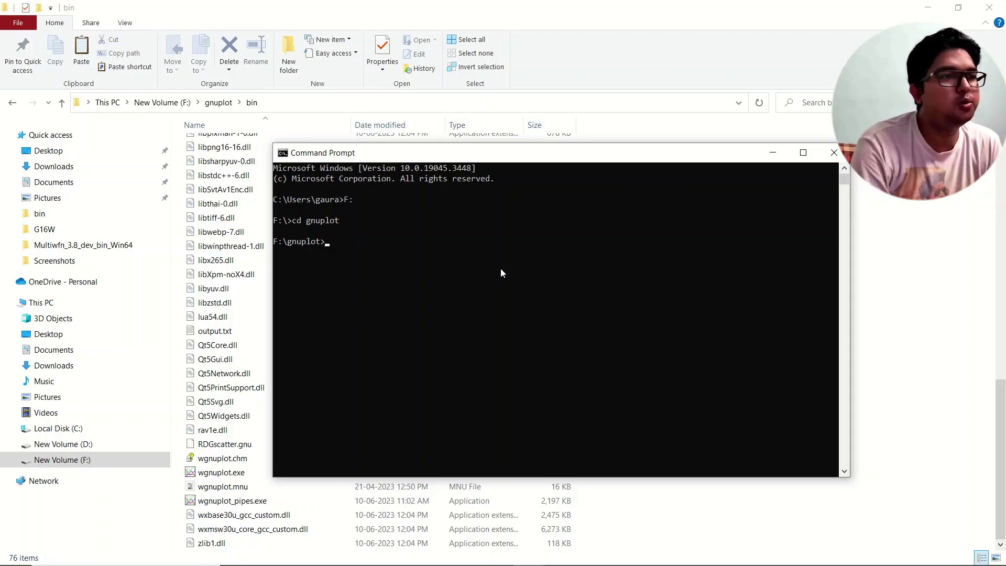
text(cd )
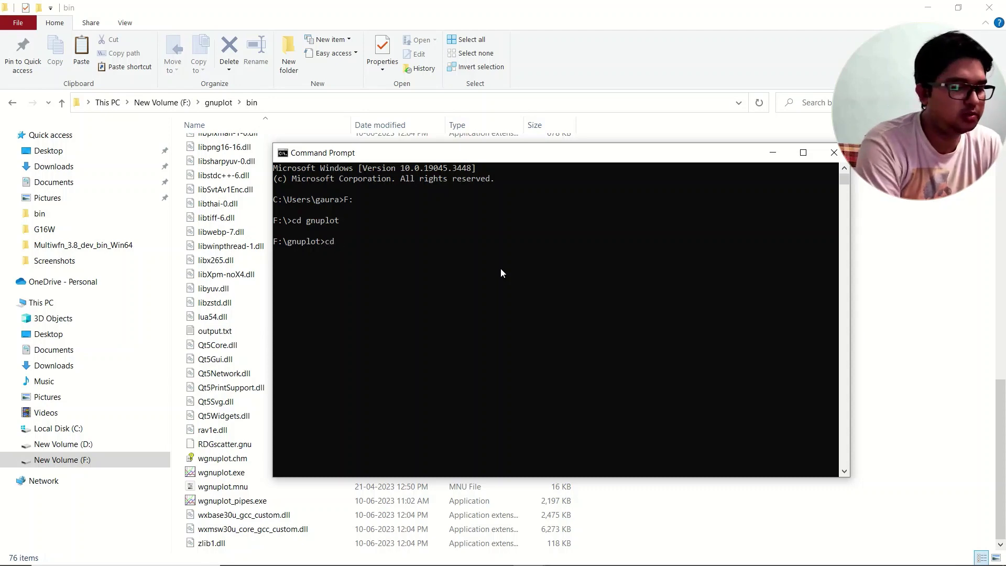
text(bin)
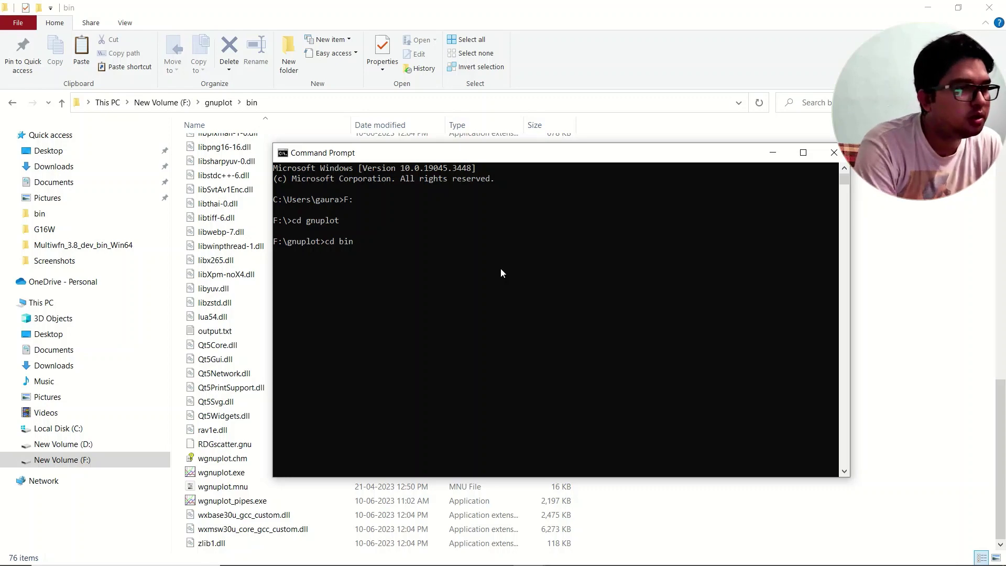
key(Return)
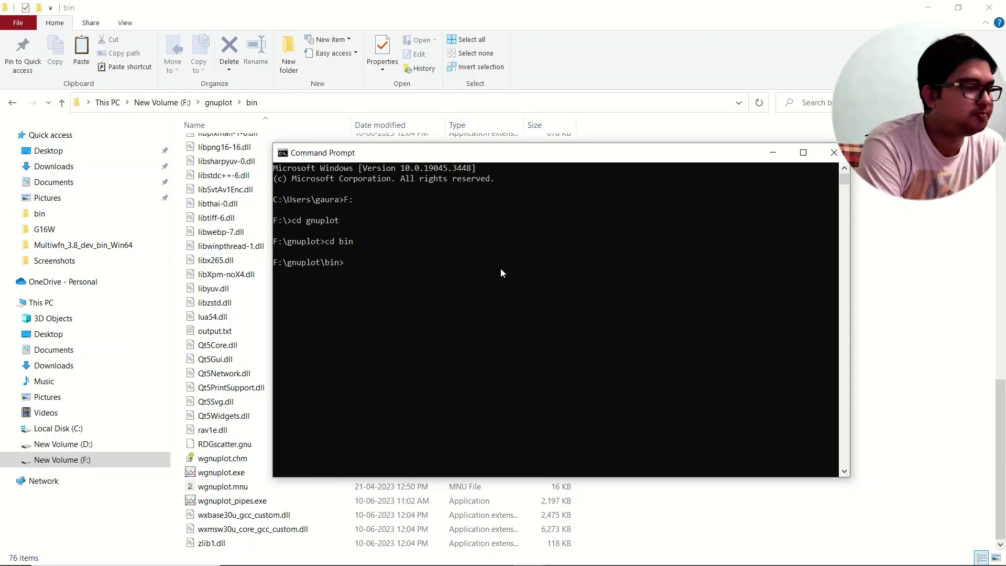
Run "gnuplot RDGscatter.gnu" from F:\gnuplot\bin and move the Command Prompt off the file list
text(gnu)
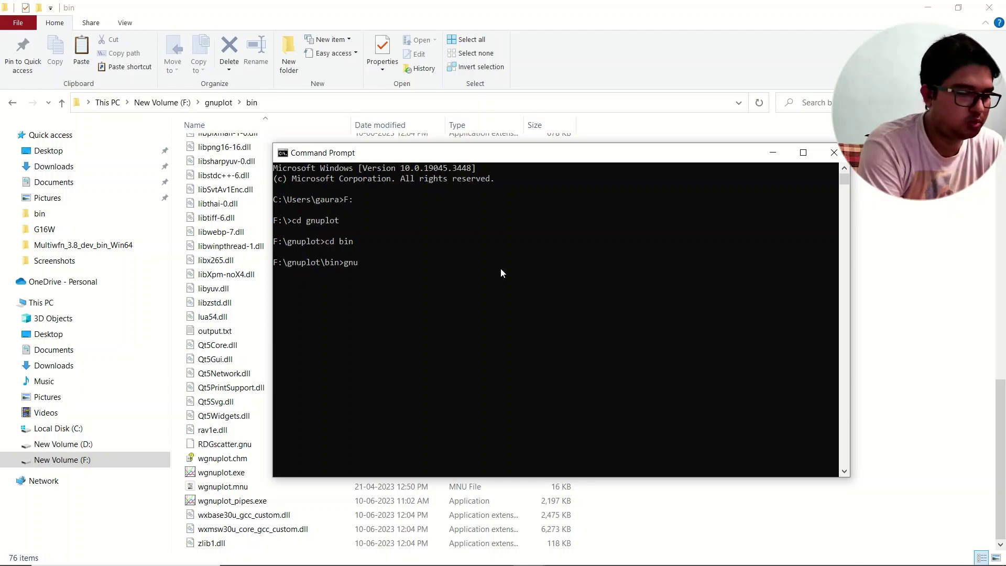
text(plot)
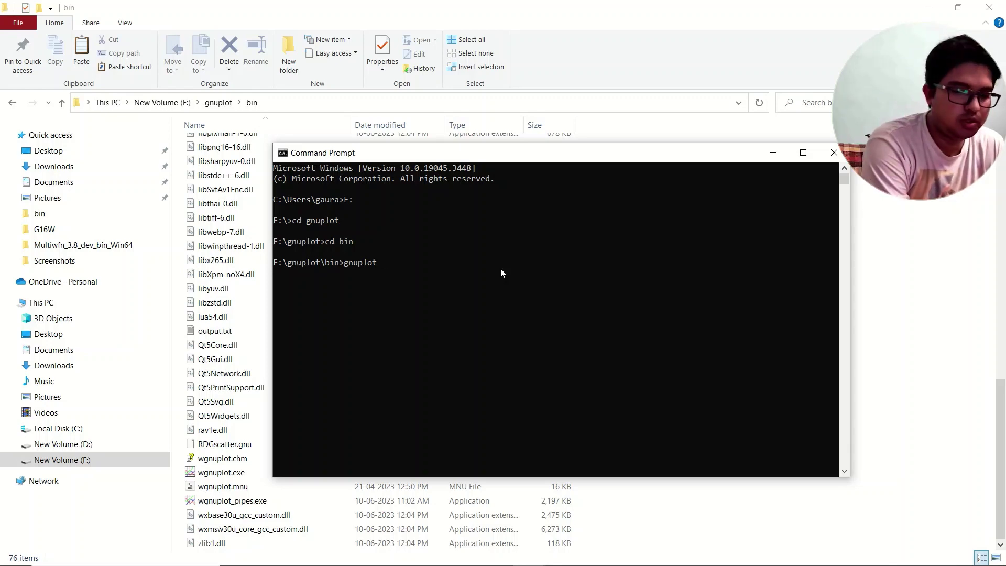
text( RDGscatter)
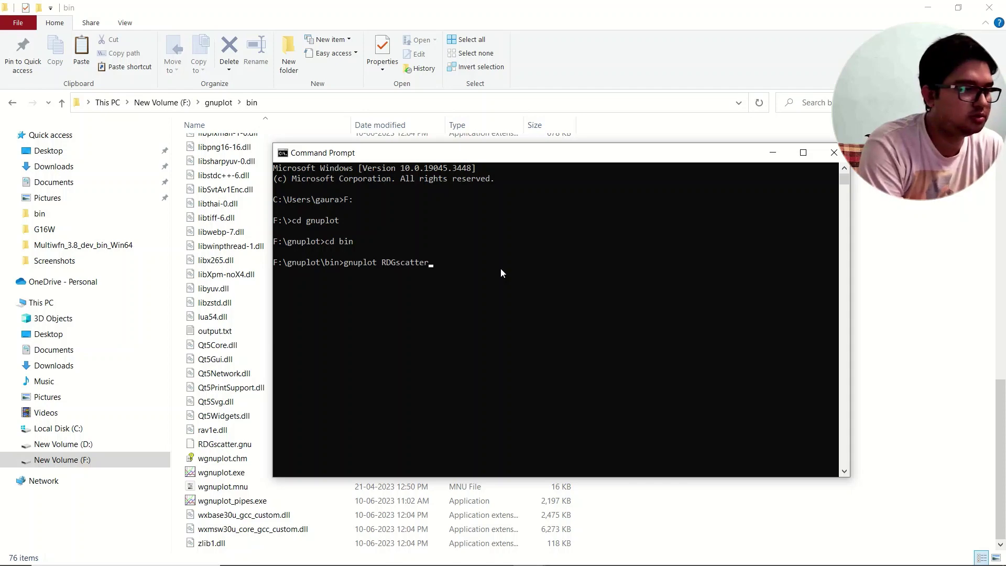
text(.gnu)
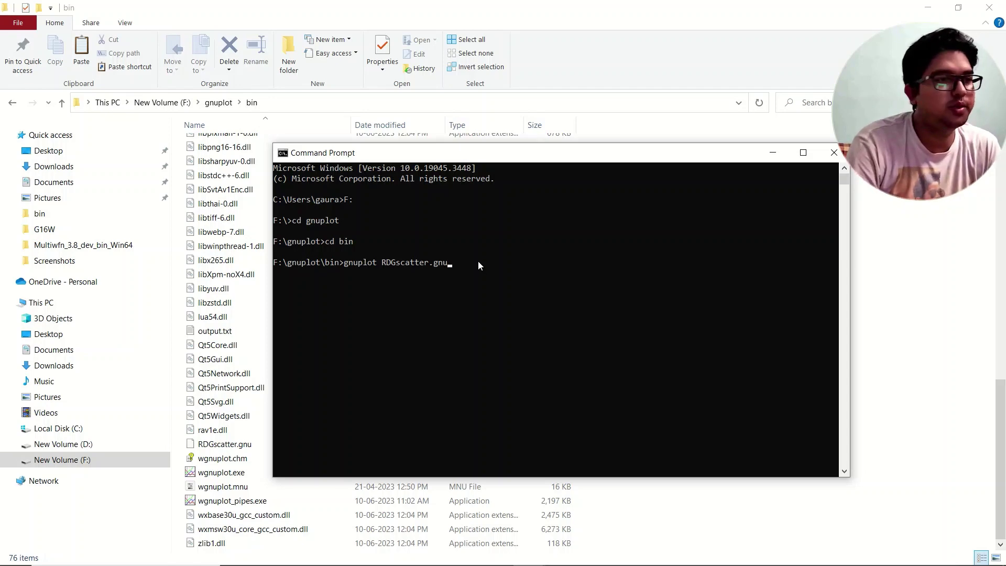
key(Return)
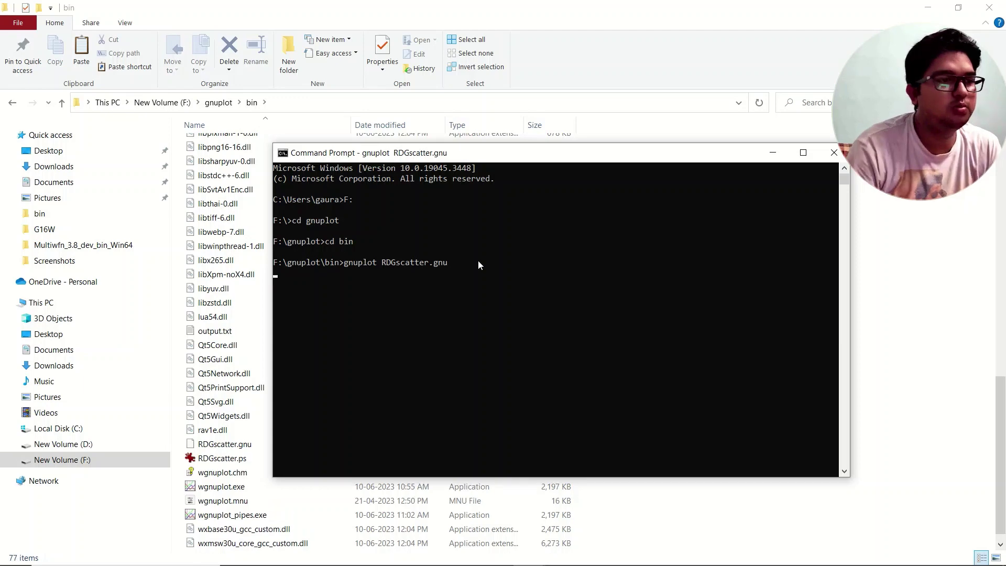
drag(509, 157, 550, 85)
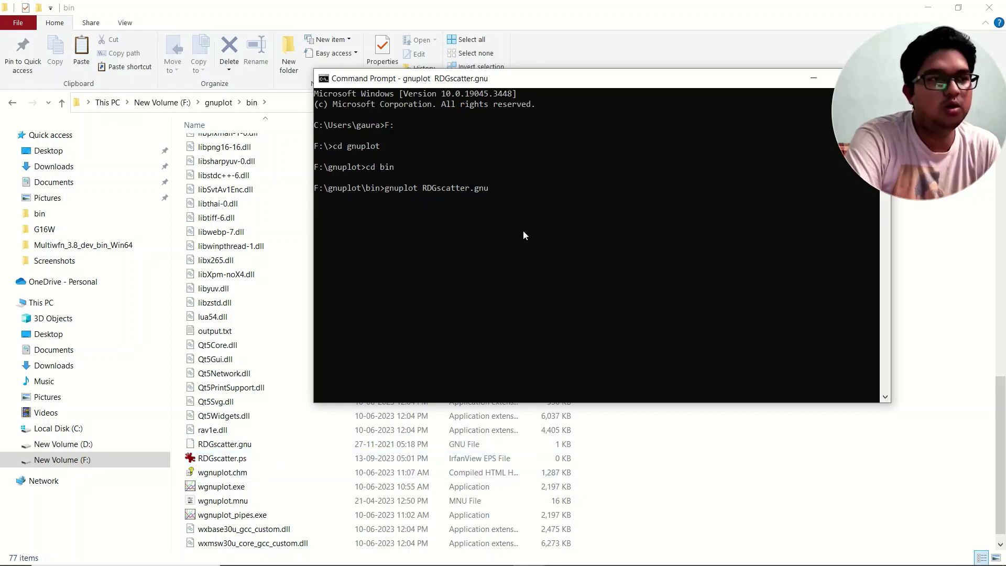
Open RDGscatter.ps from gnuplot's bin folder in IrfanView and rotate the image clockwise
click(558, 464)
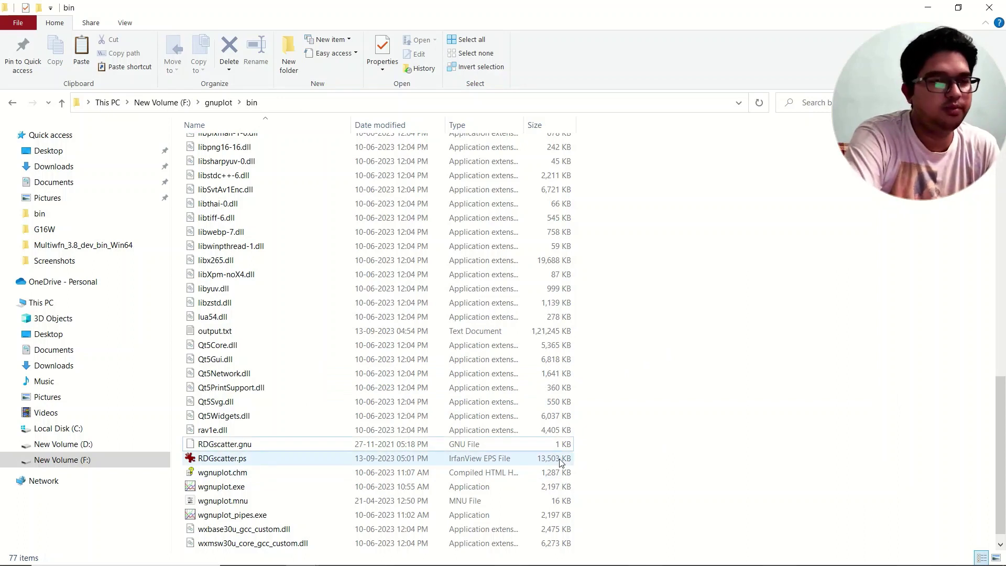
double_click(466, 459)
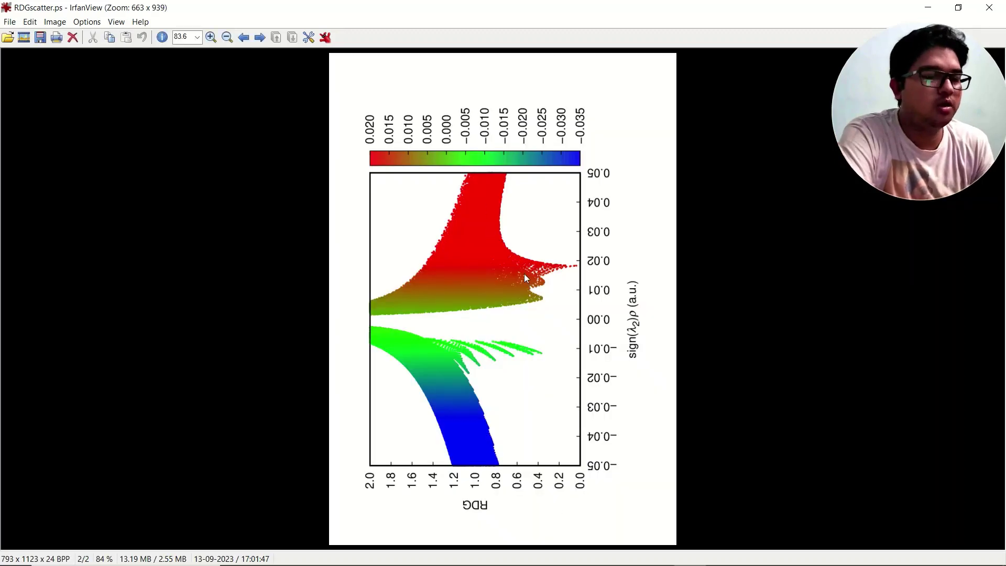
click(61, 26)
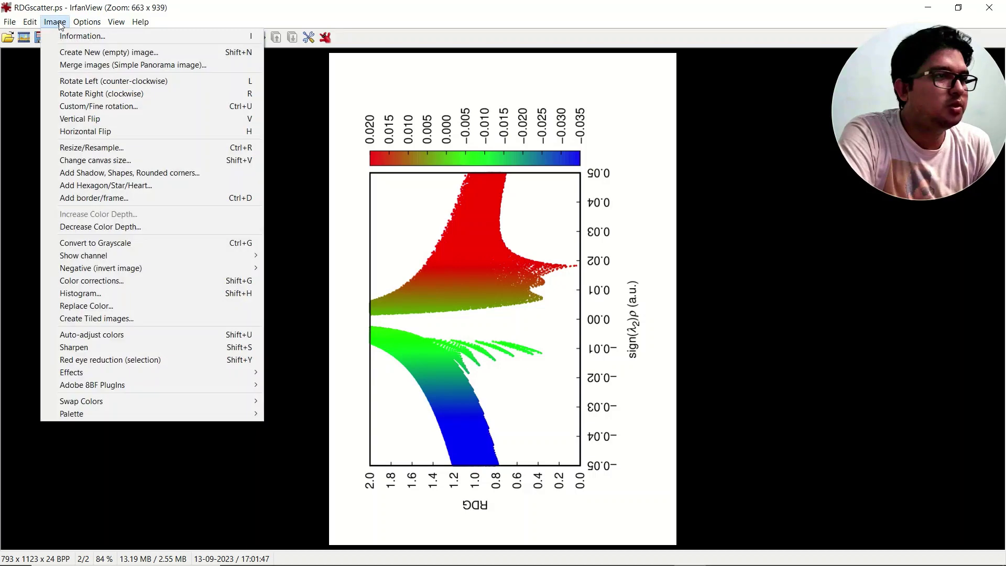
click(93, 95)
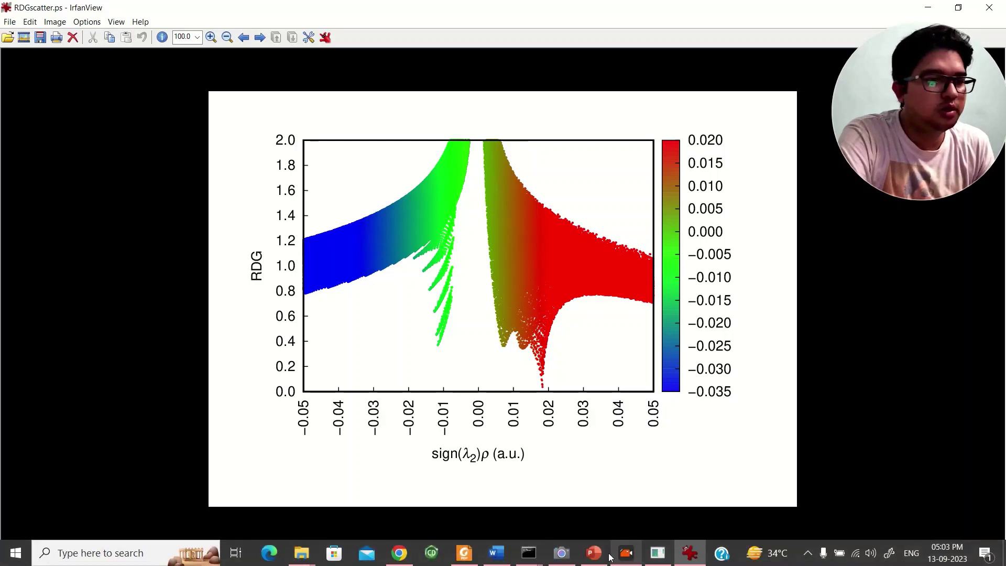
Switch to c2cp41395g.pdf in Foxit PDF Reader and examine its title page, NCI method section and Fig. 1 discussion
click(464, 553)
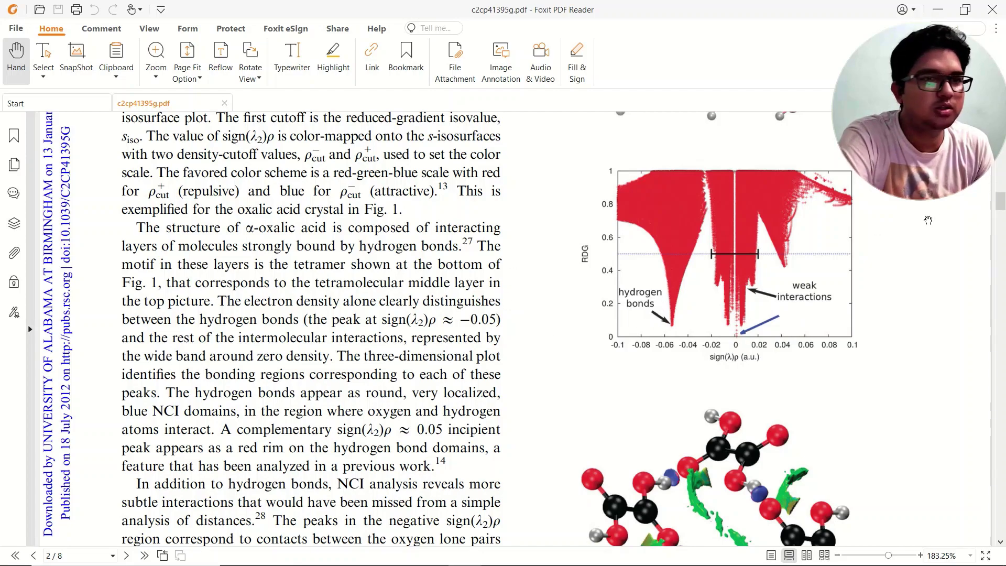
drag(1000, 201, 1001, 137)
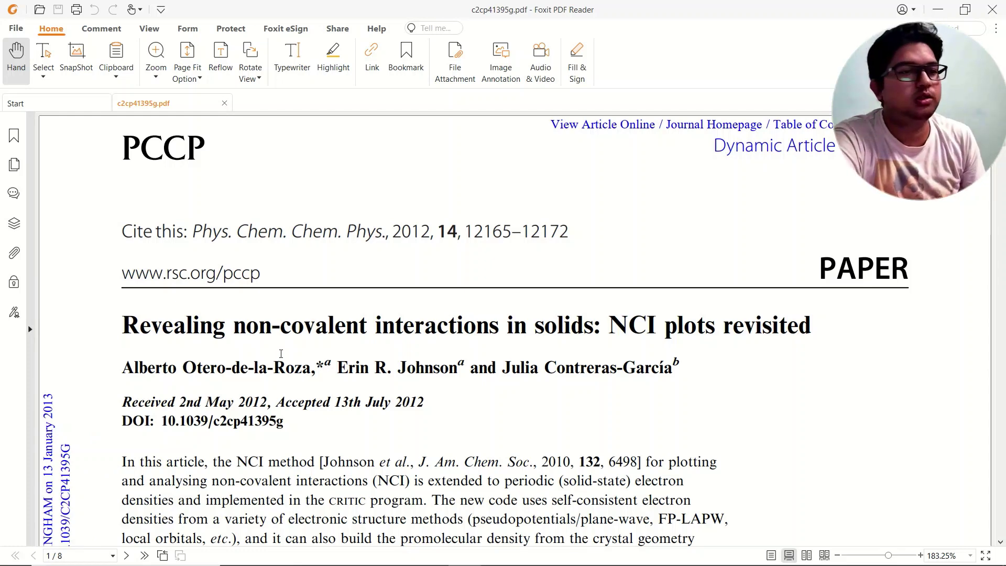
scroll(471, 140, down, 5)
scroll(472, 140, down, 18)
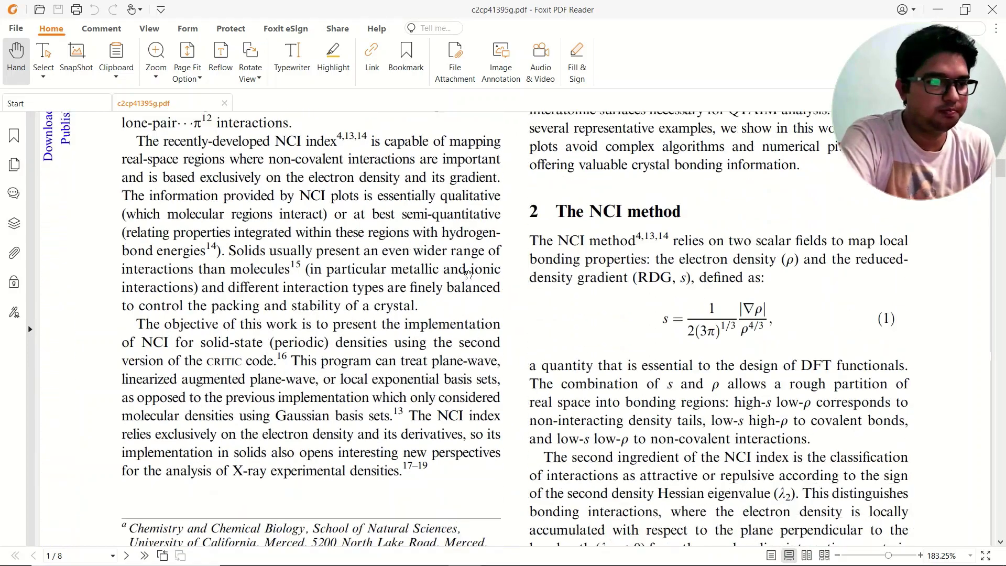
scroll(474, 301, down, 4)
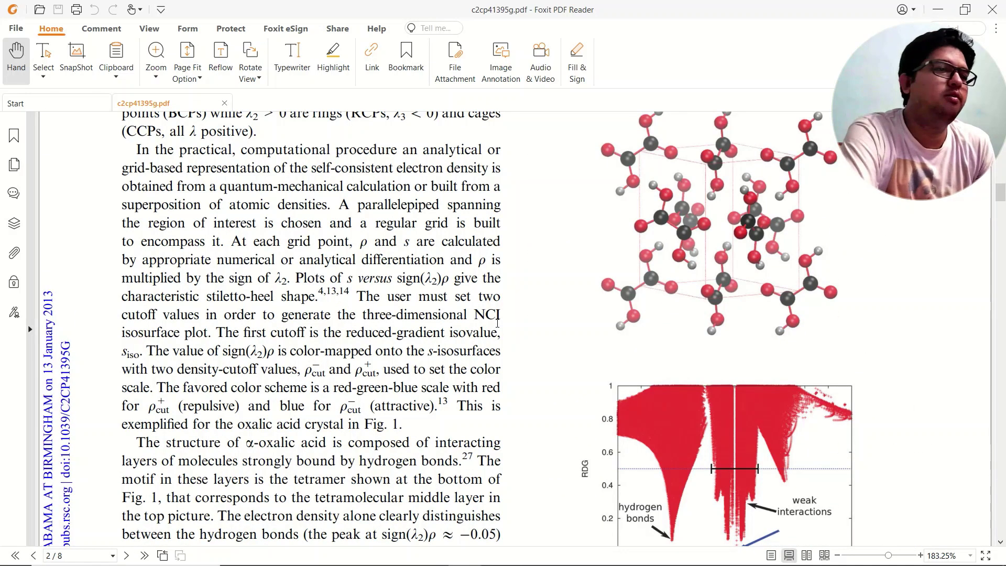
scroll(497, 327, down, 3)
scroll(497, 323, down, 7)
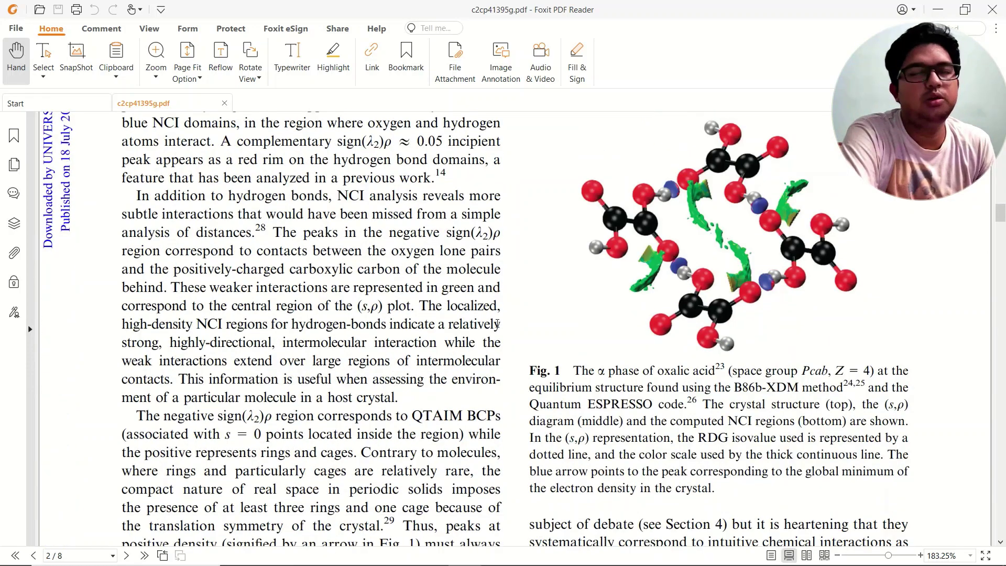
scroll(496, 322, down, 20)
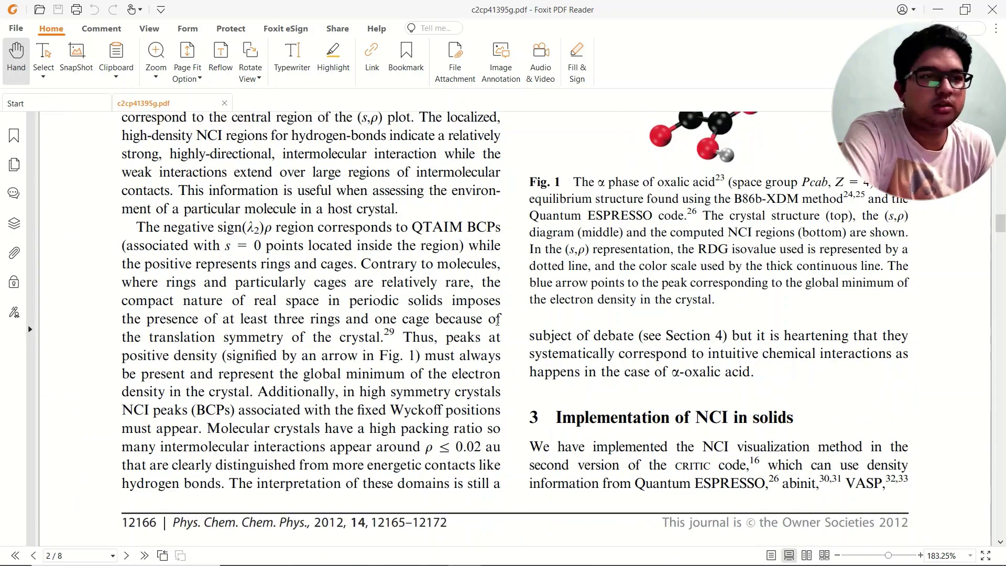